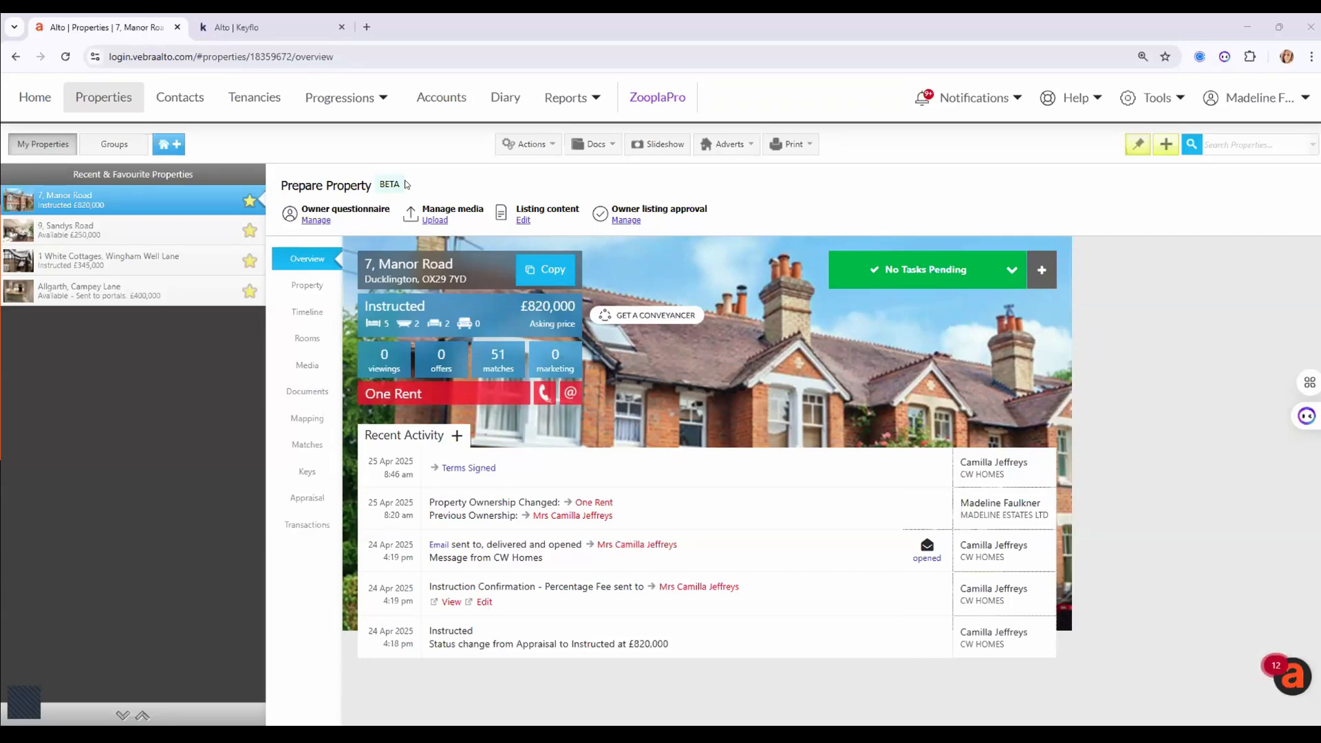
click(307, 221)
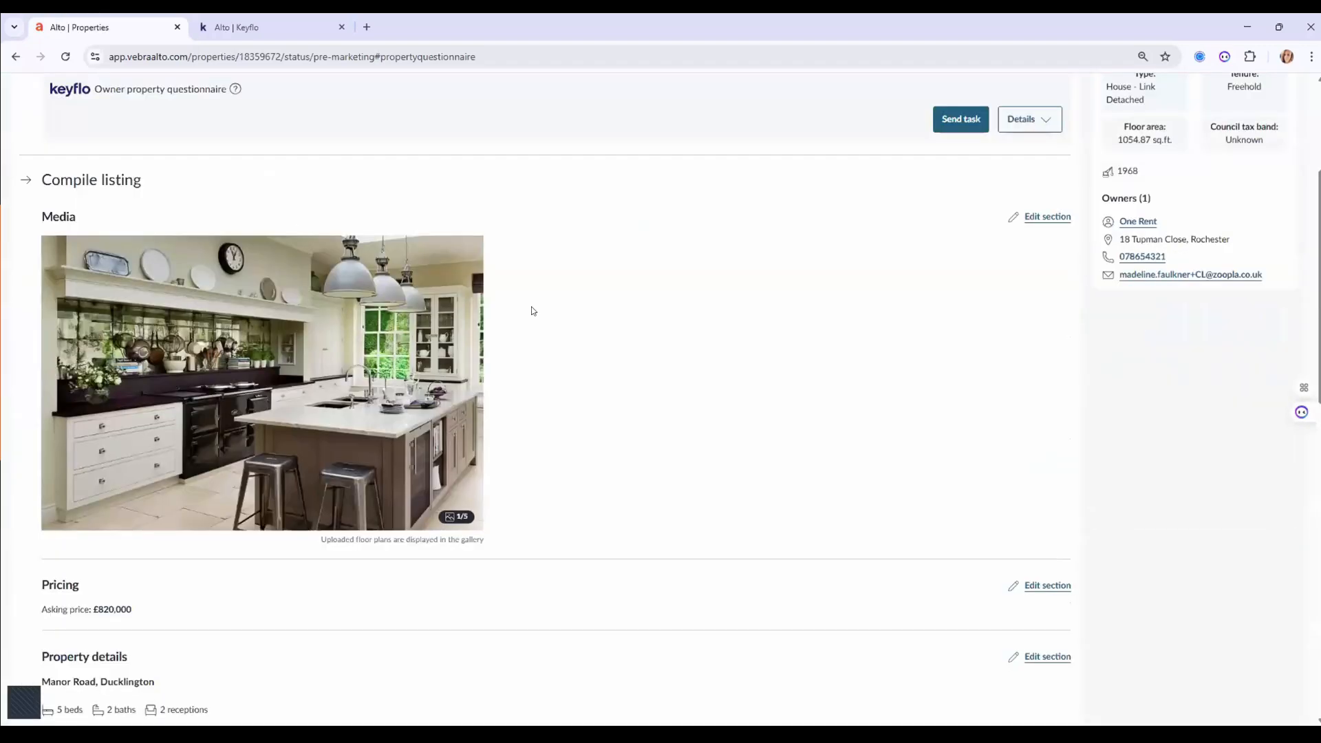
scroll(549, 311, up, 4)
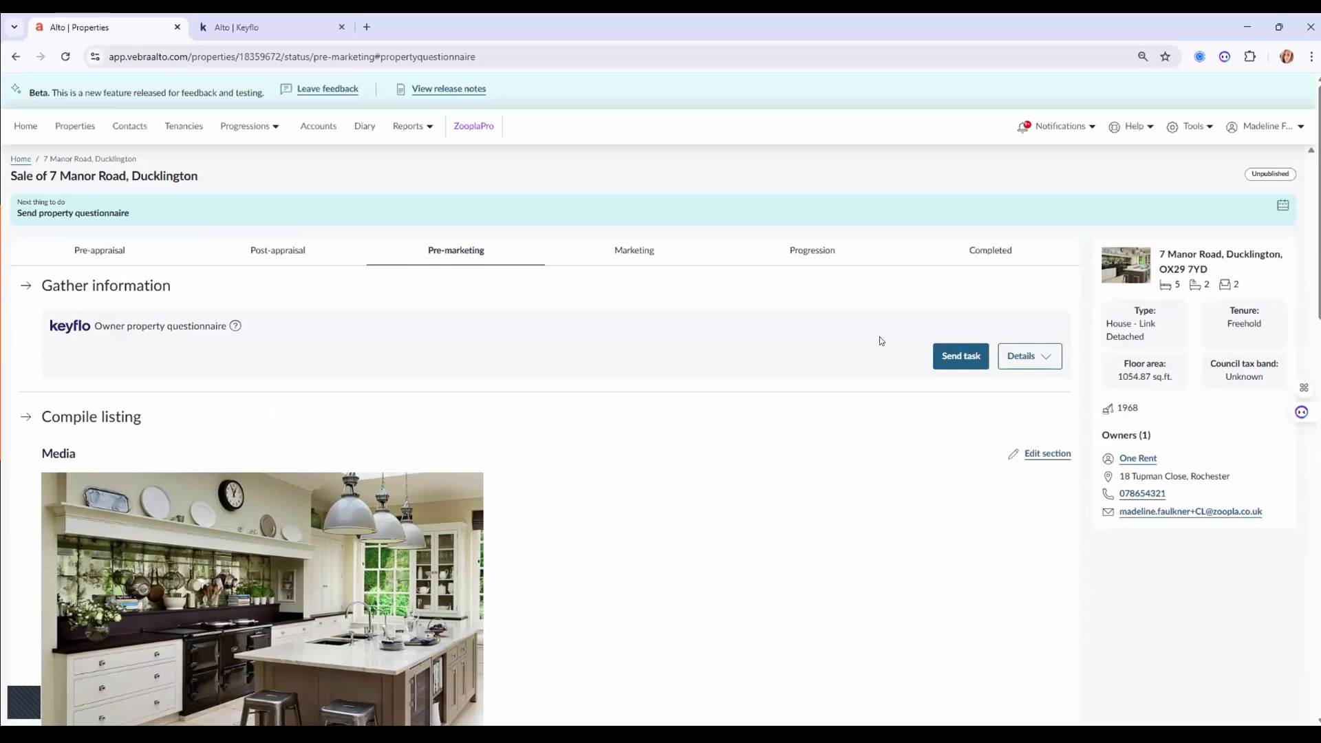
click(953, 356)
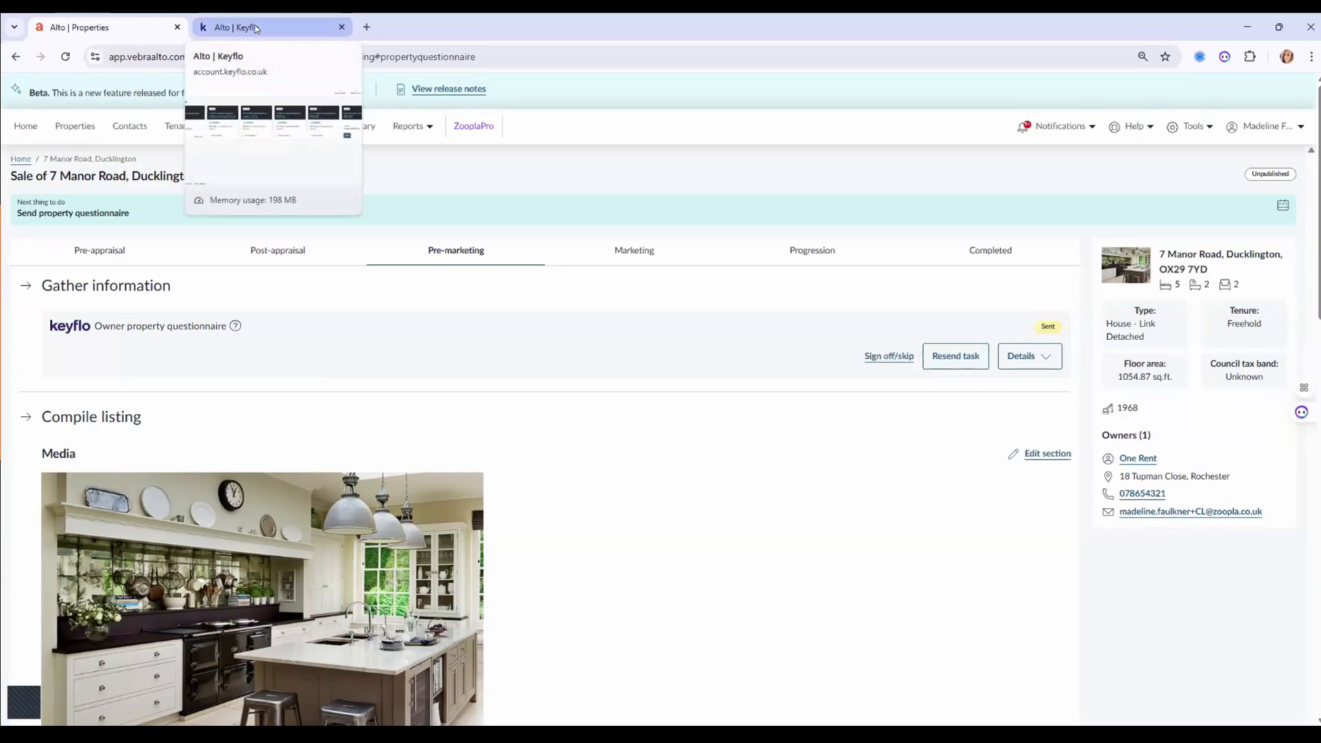
click(79, 129)
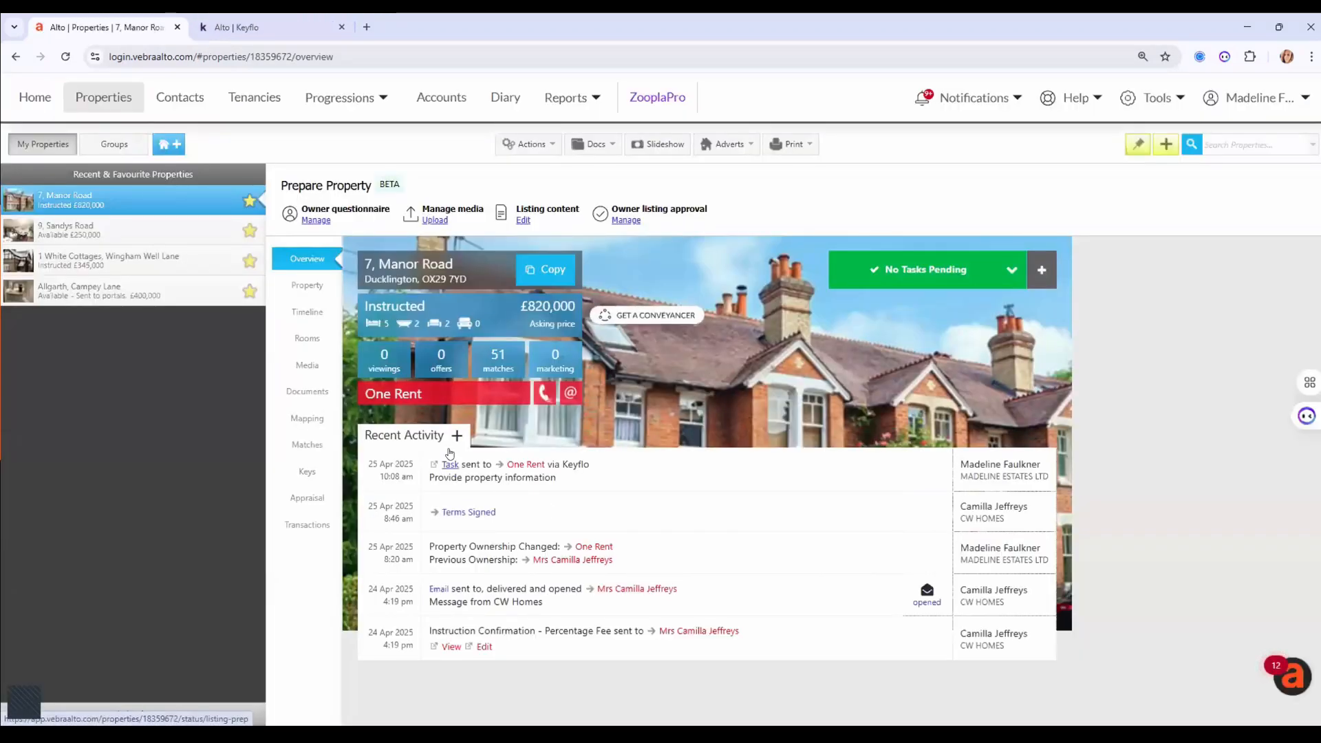
click(283, 26)
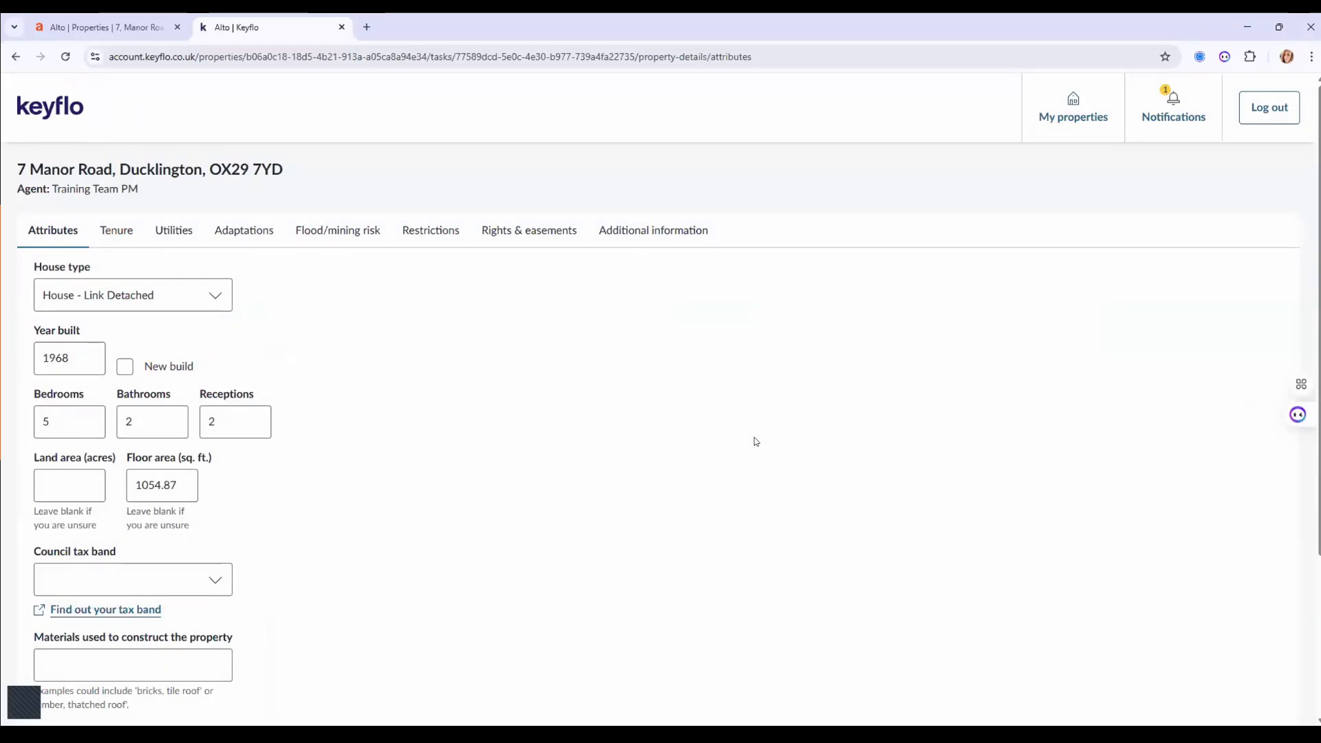
Keep house type and year built 1968, set council tax band D, and save the attributes.
scroll(755, 441, down, 1)
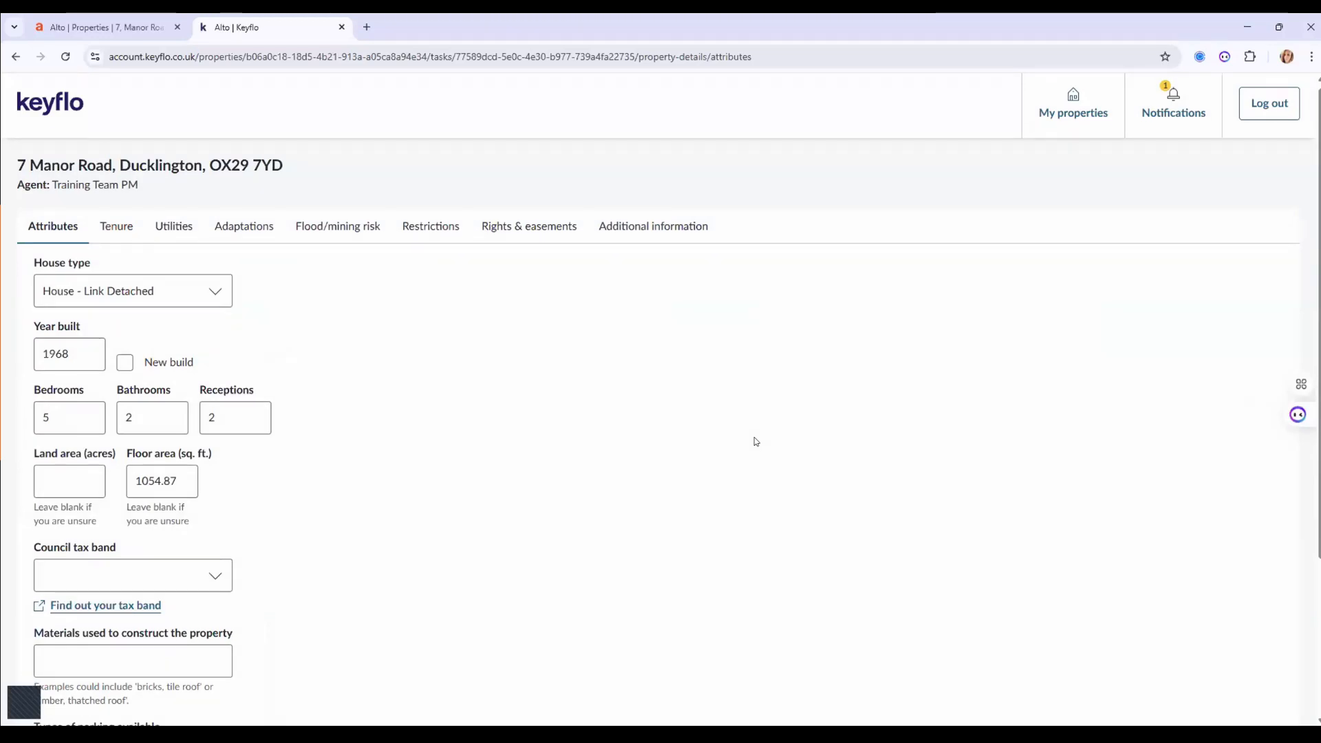
scroll(756, 441, down, 1)
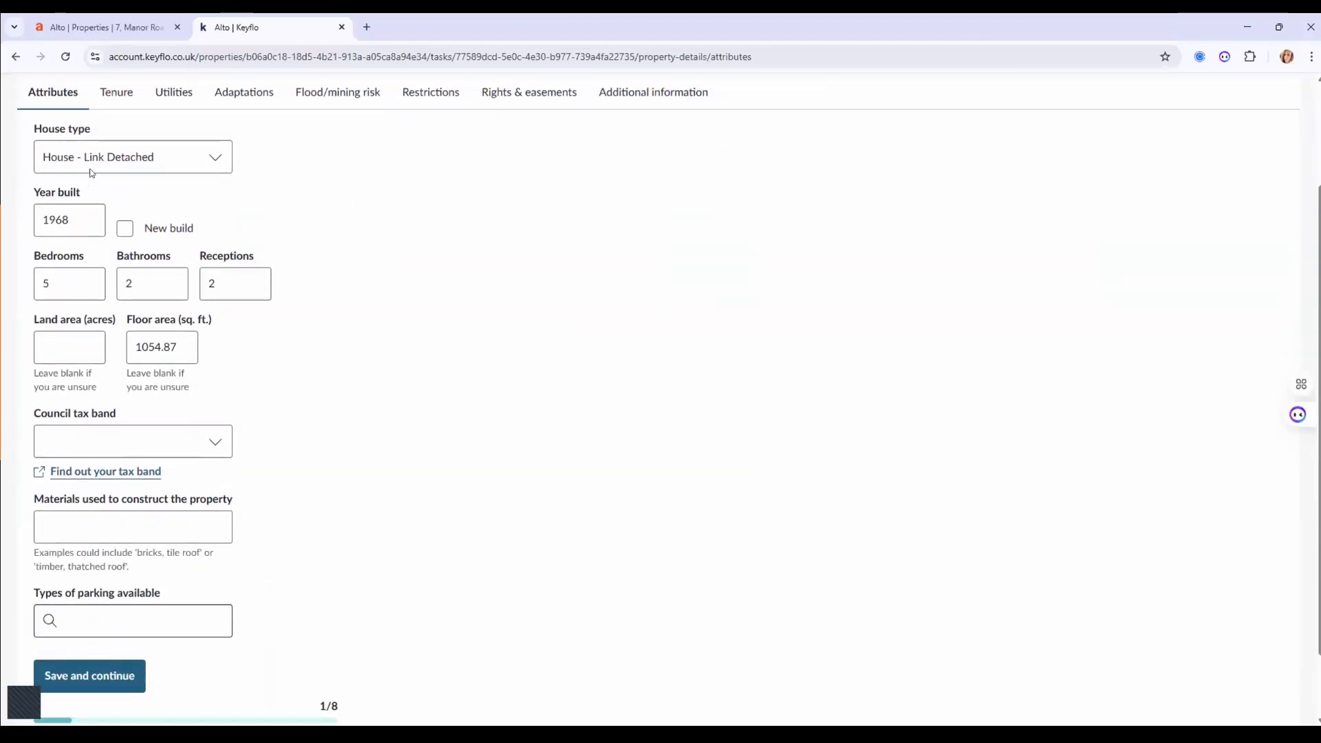
click(158, 166)
click(509, 349)
drag(40, 222, 77, 223)
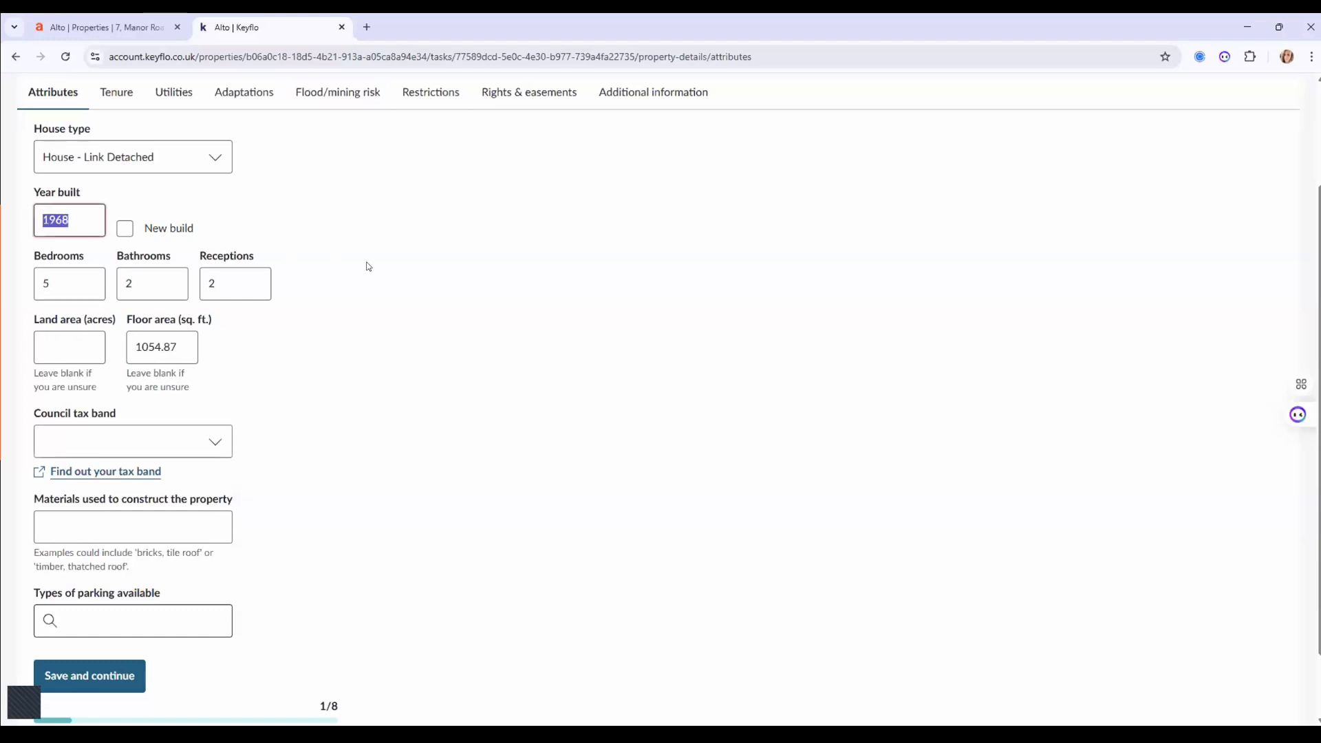
click(326, 296)
click(166, 435)
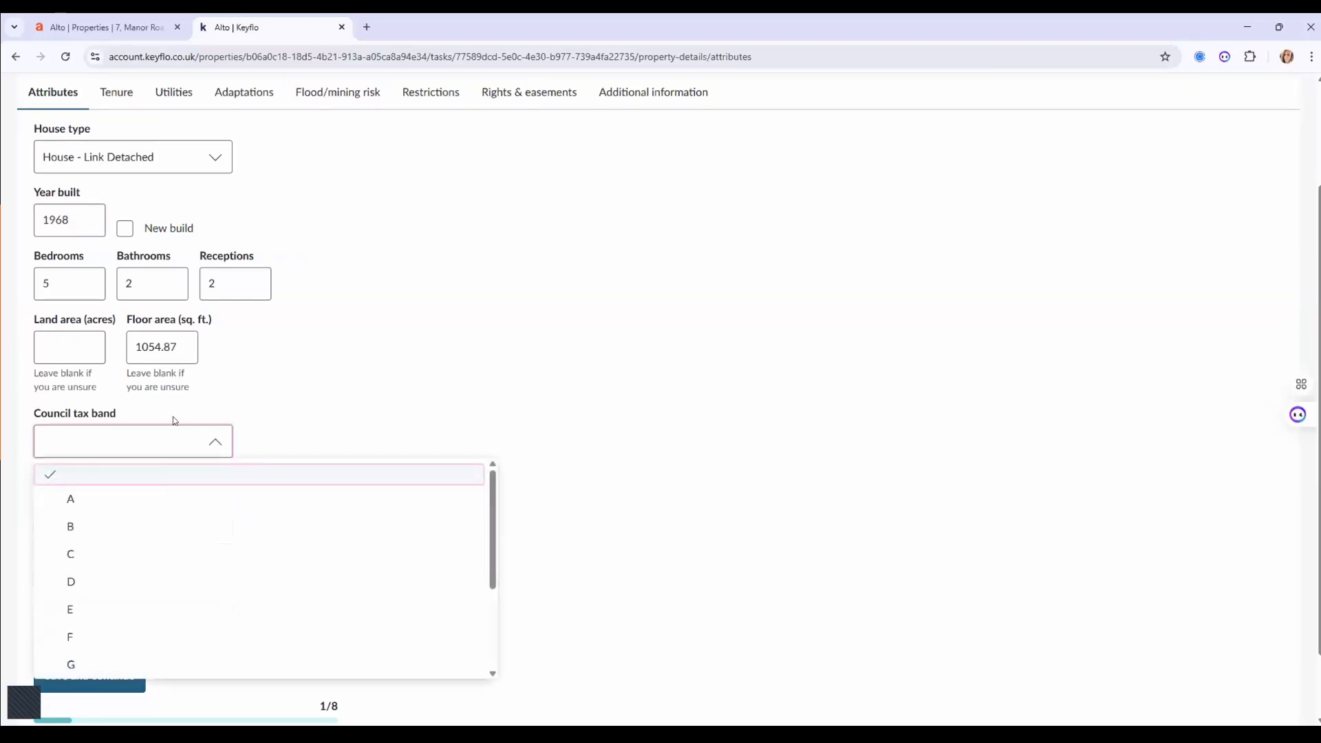
key(Return)
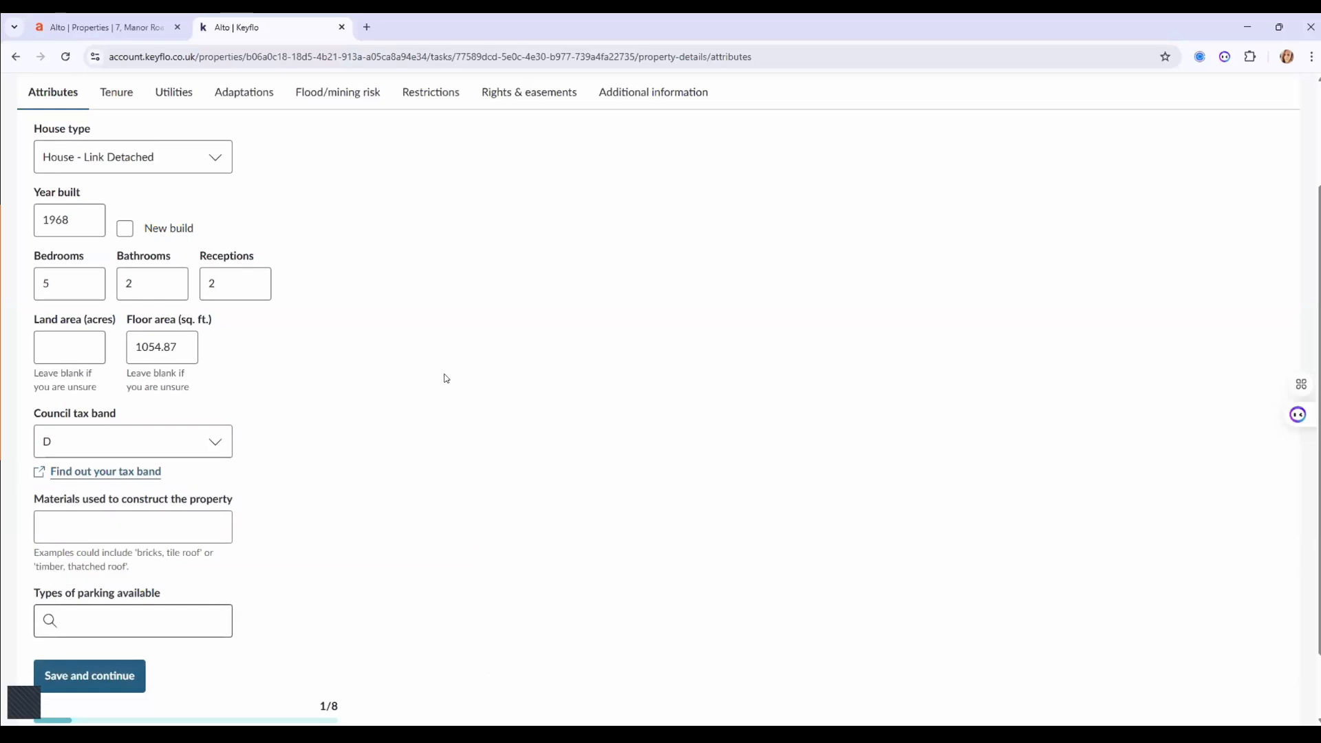
click(96, 676)
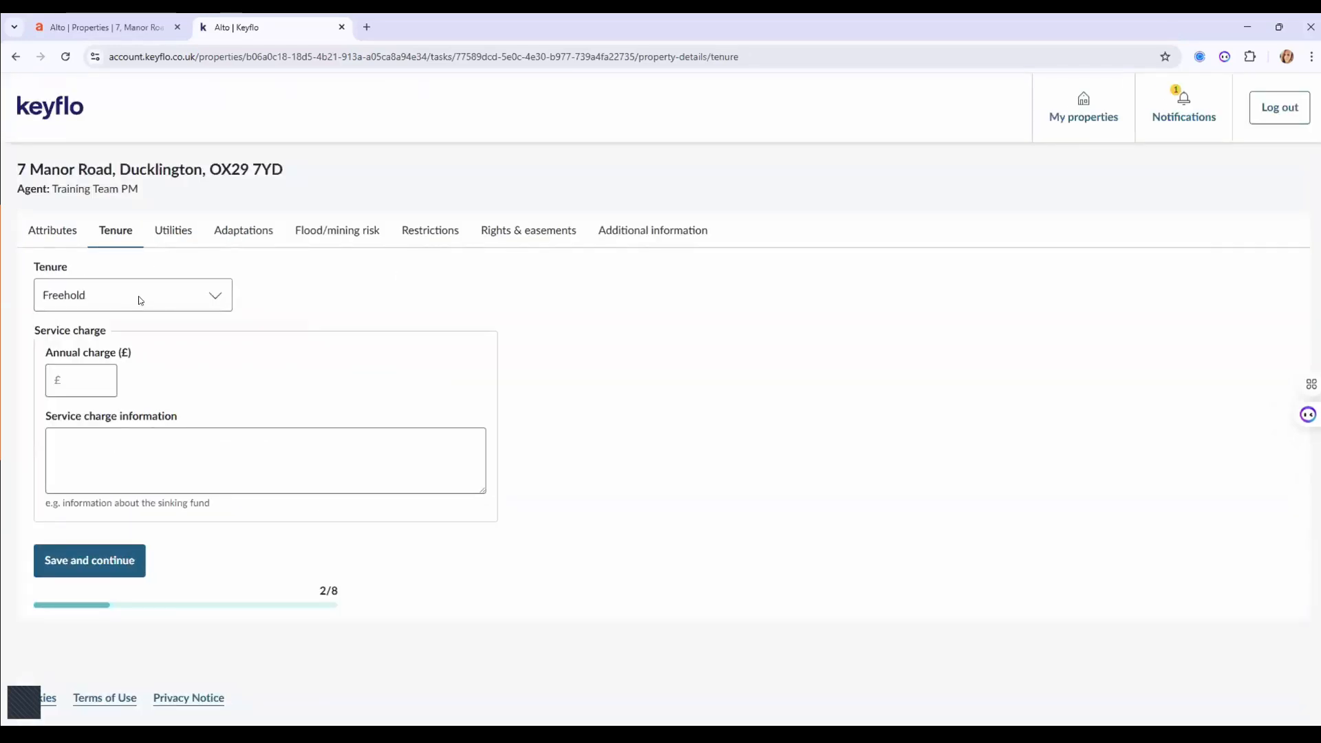
Keep the tenure as Freehold and review the annual service charge field.
click(139, 298)
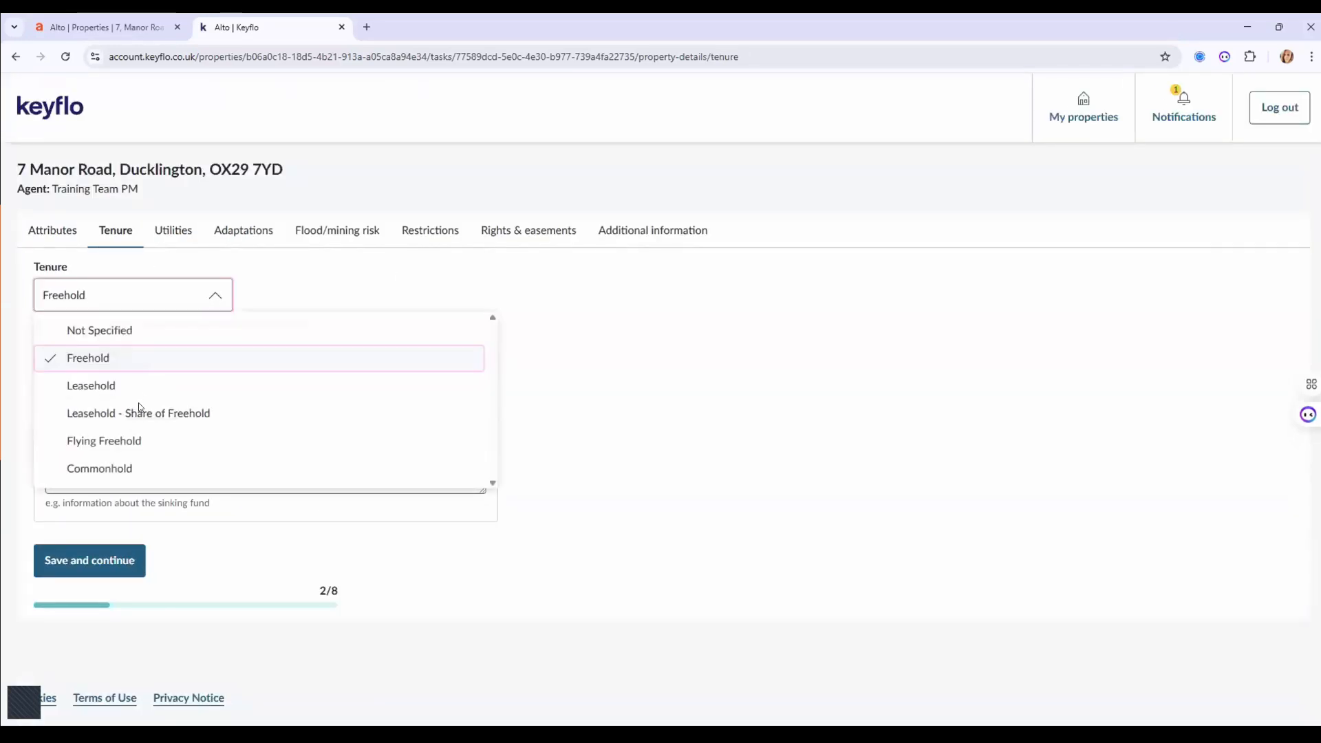
click(280, 278)
click(94, 391)
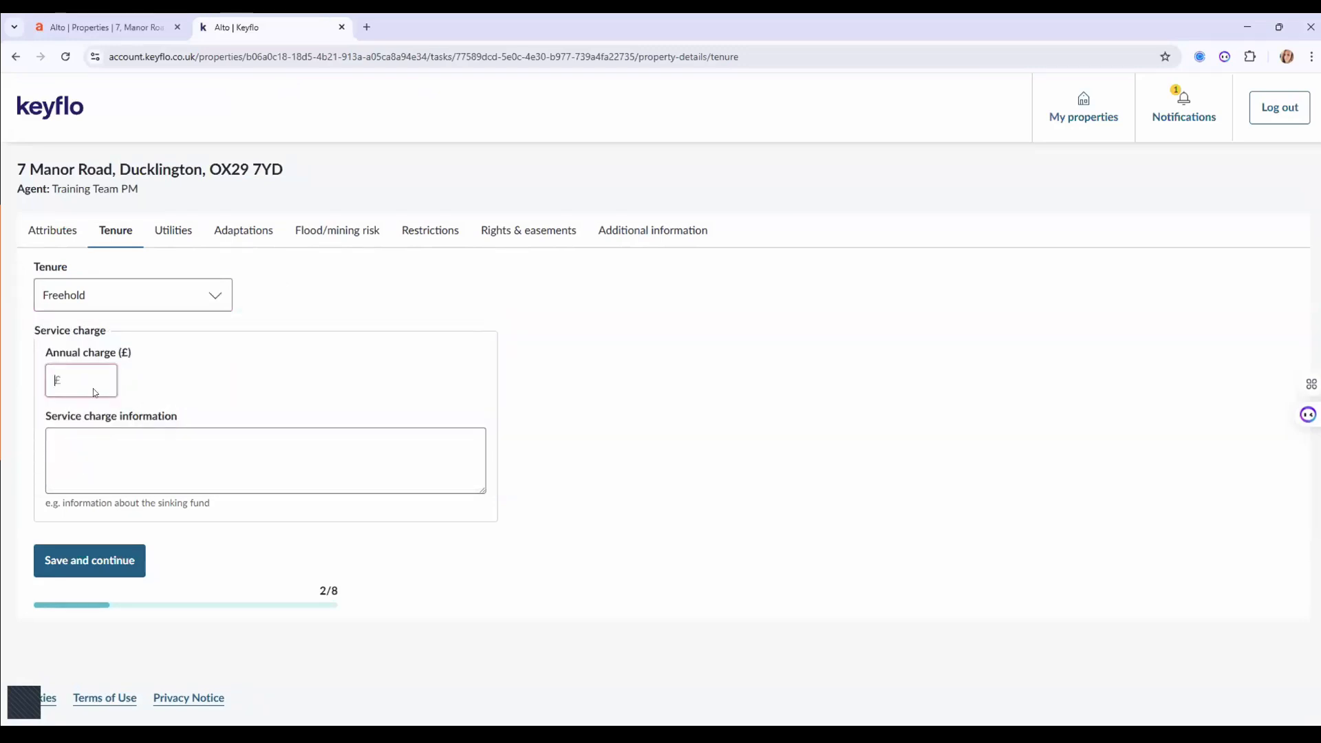
Set the utilities to Mains water supply and Gas Mains heating.
click(167, 233)
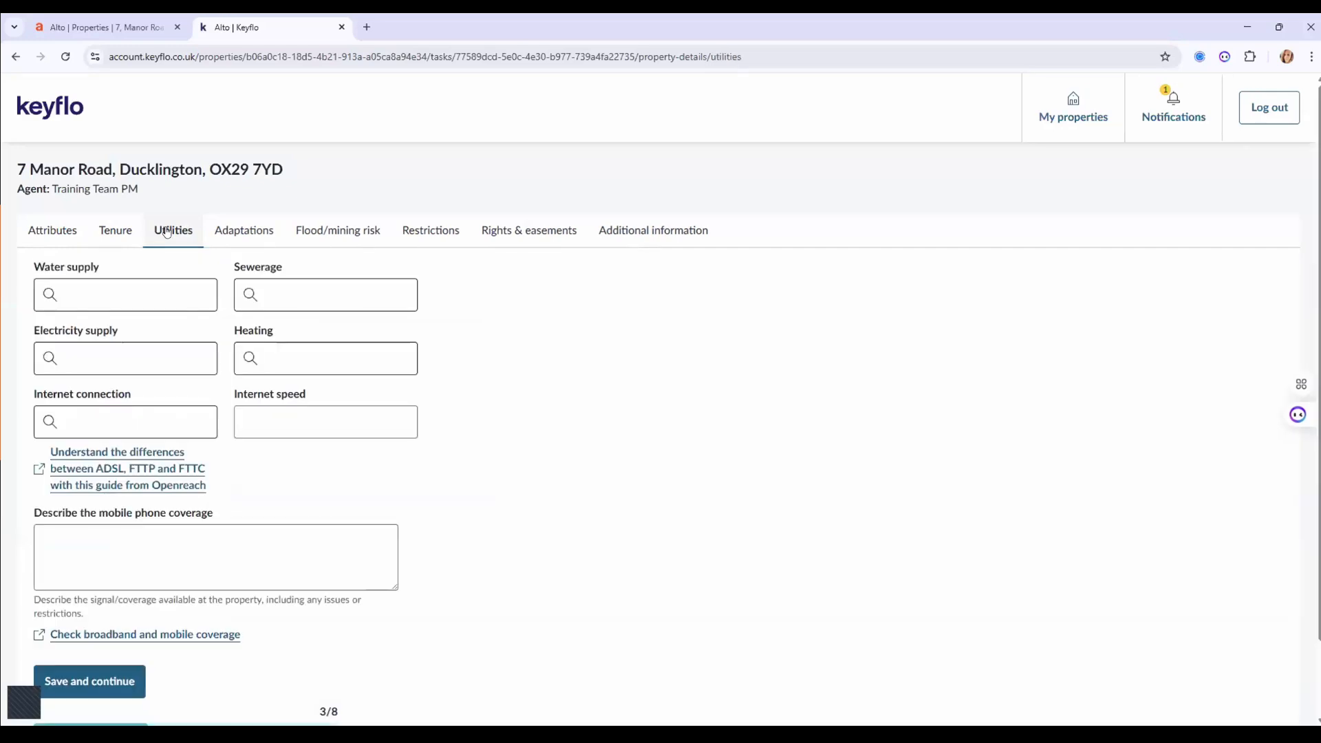
click(137, 297)
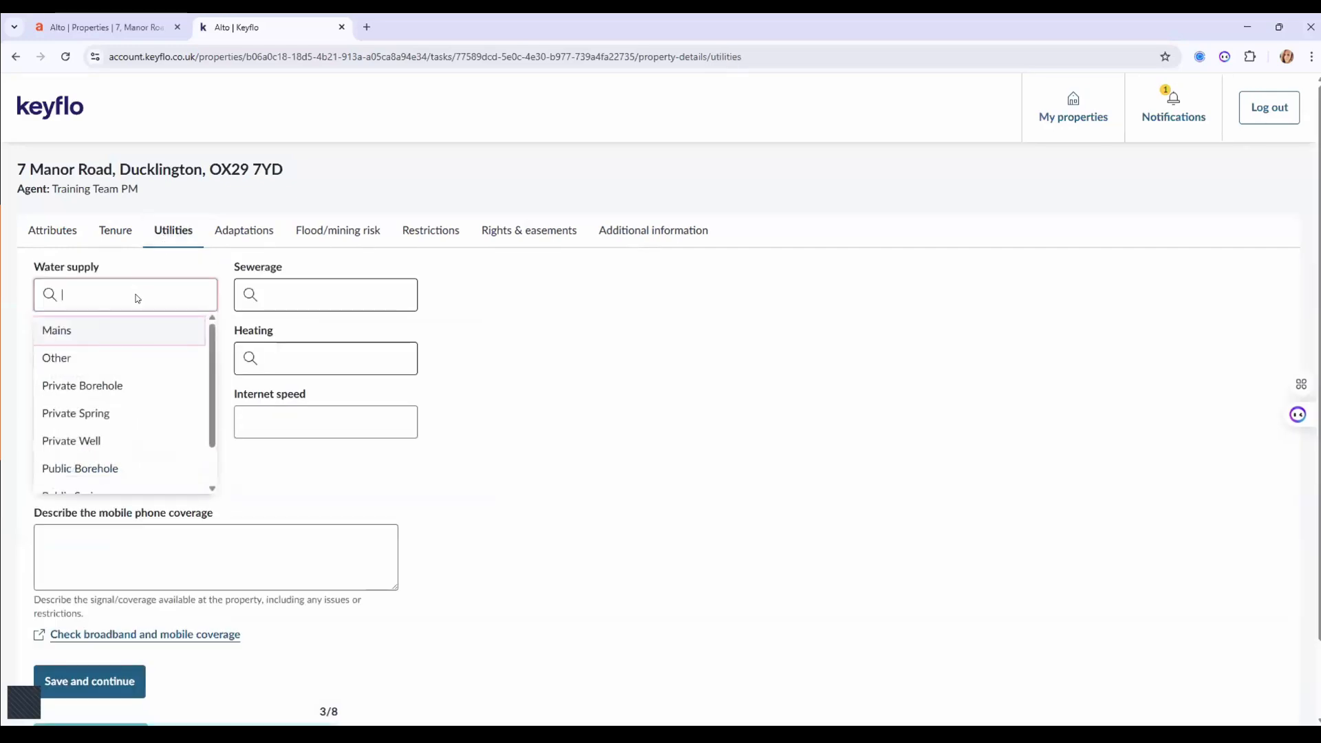
click(104, 330)
click(298, 397)
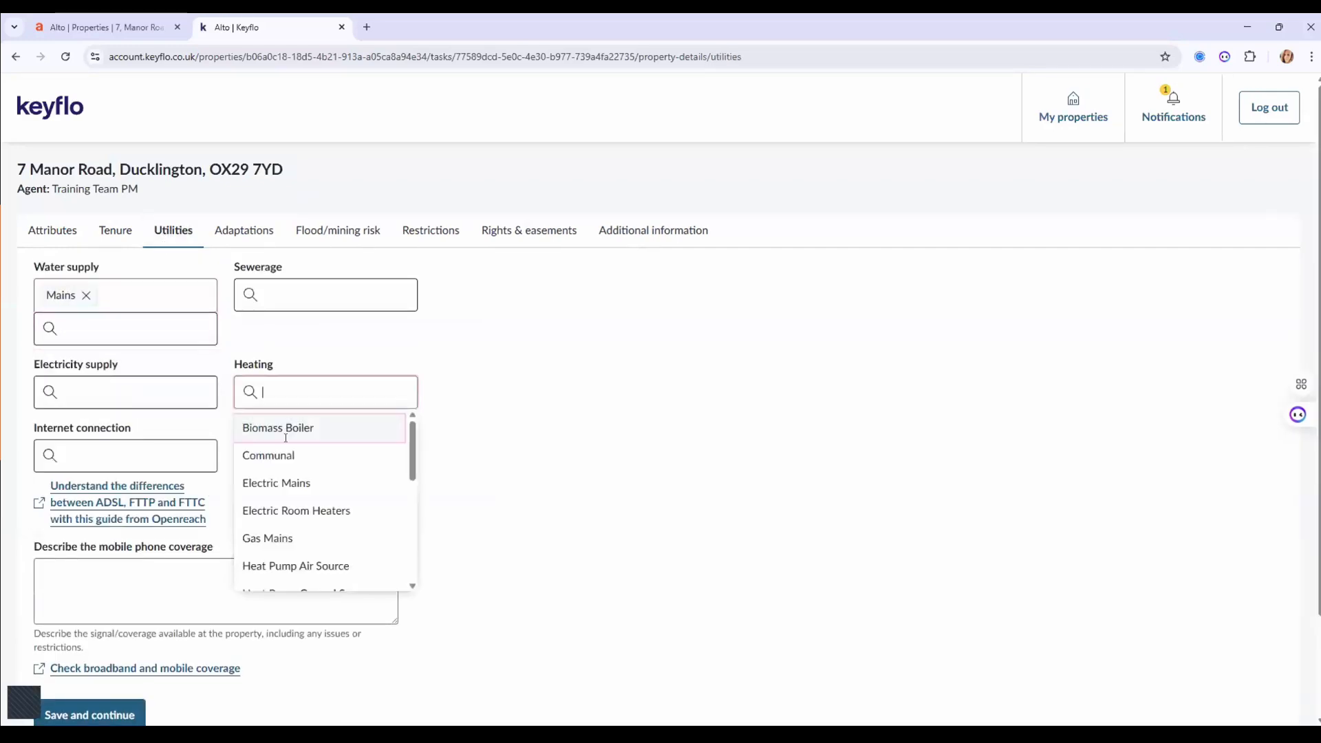
click(285, 537)
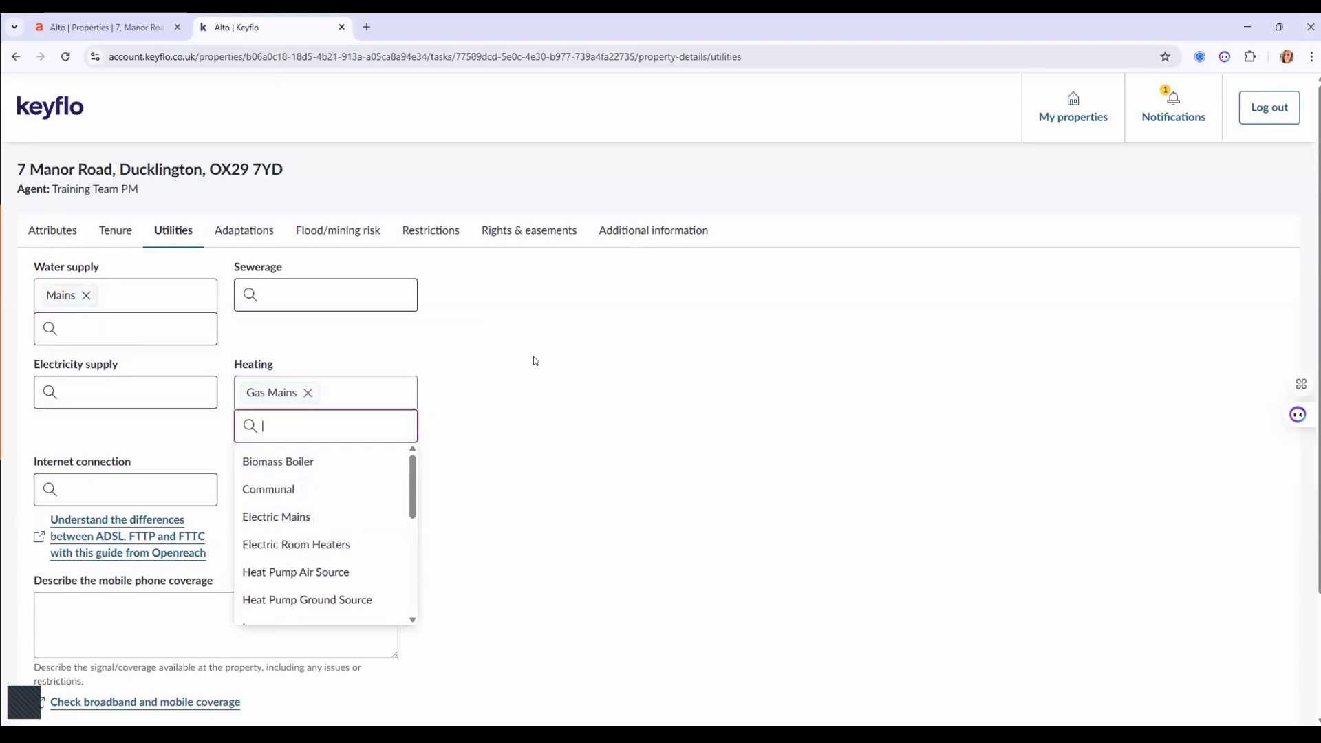
click(534, 359)
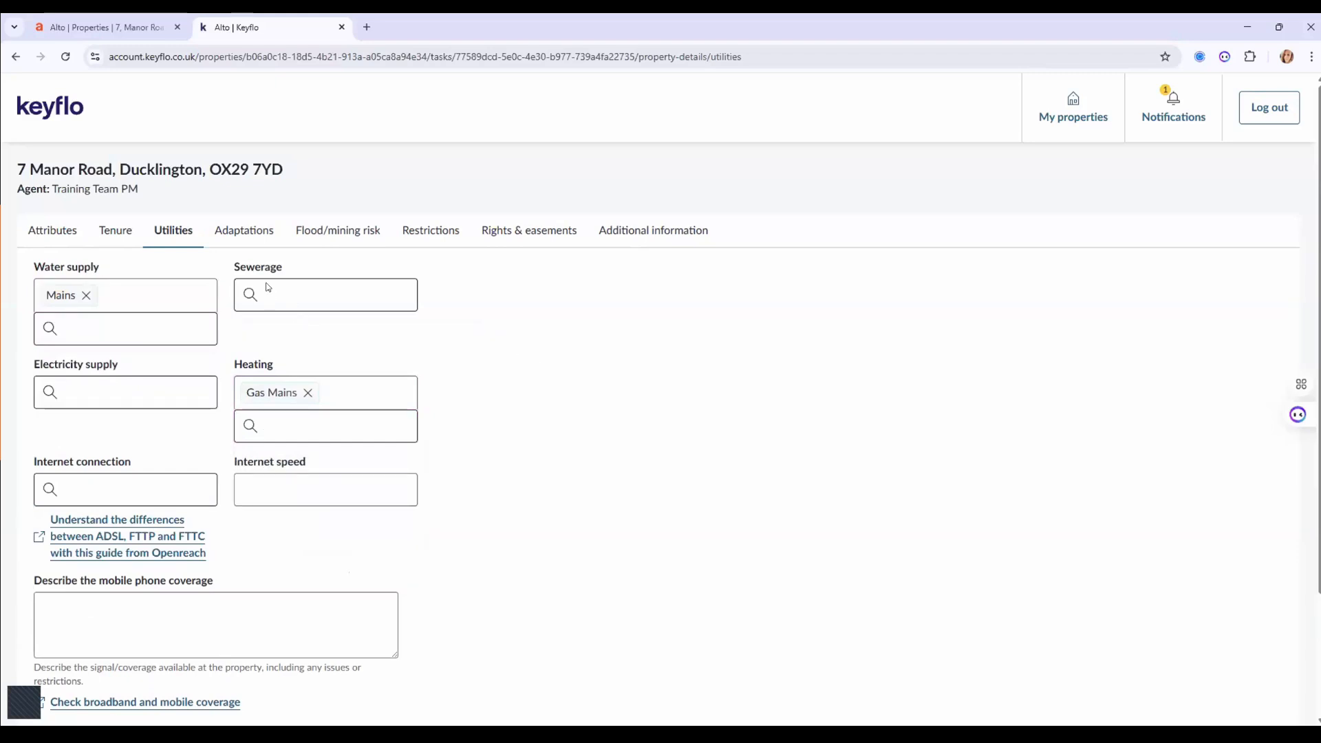
Add Level Access as an easier-access adaptation and save the adaptations.
click(241, 230)
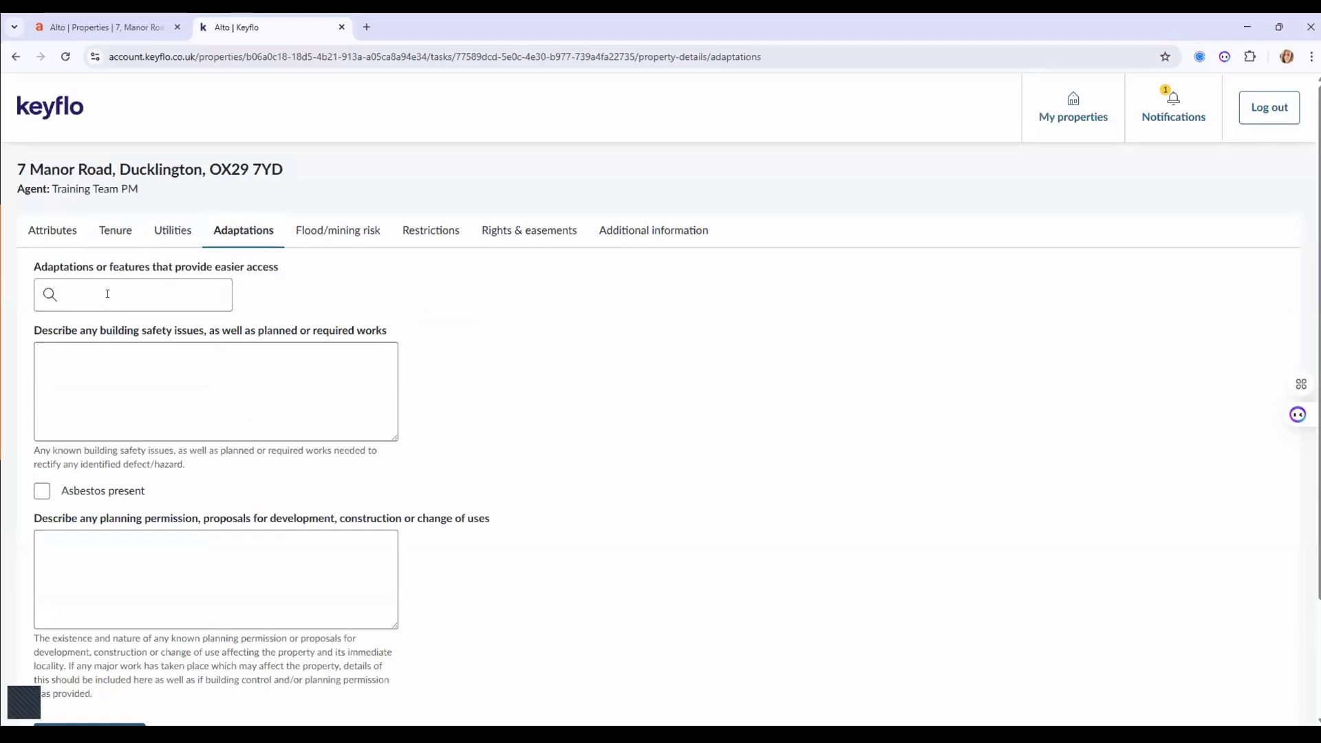
click(107, 294)
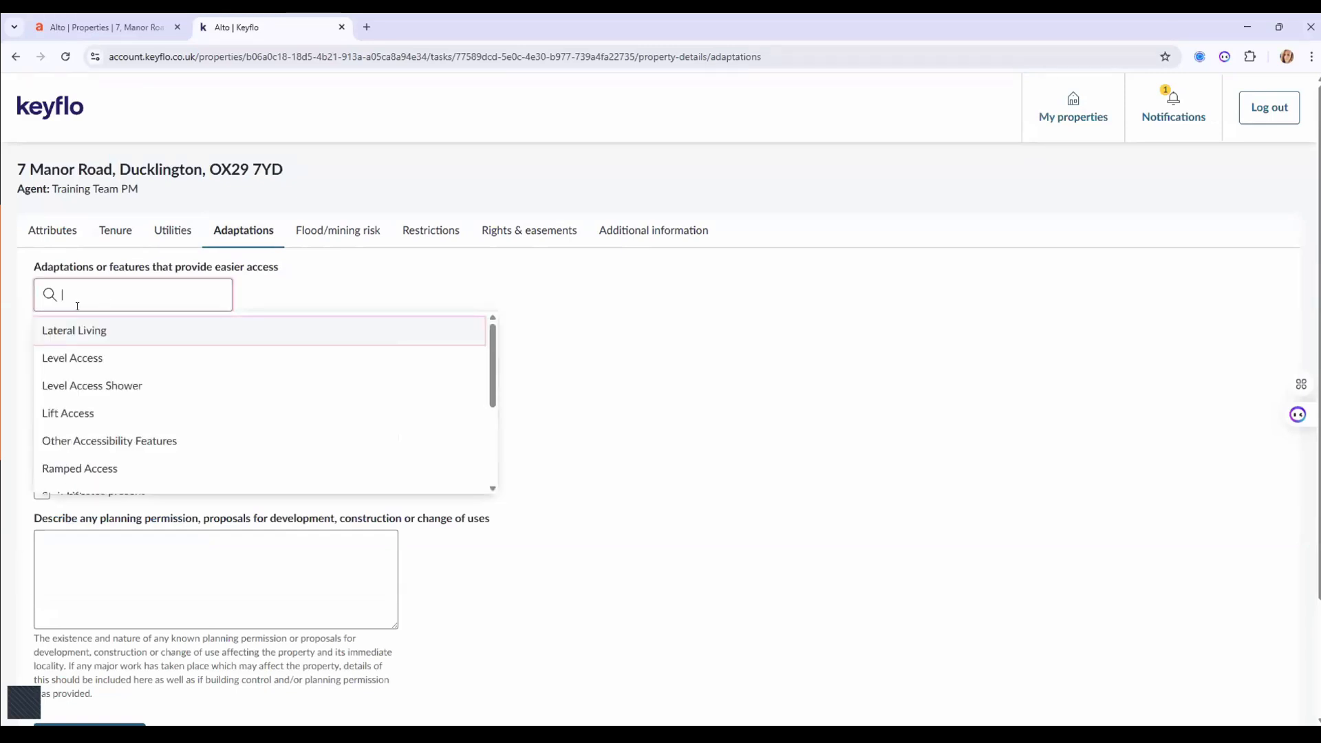
click(66, 359)
click(326, 295)
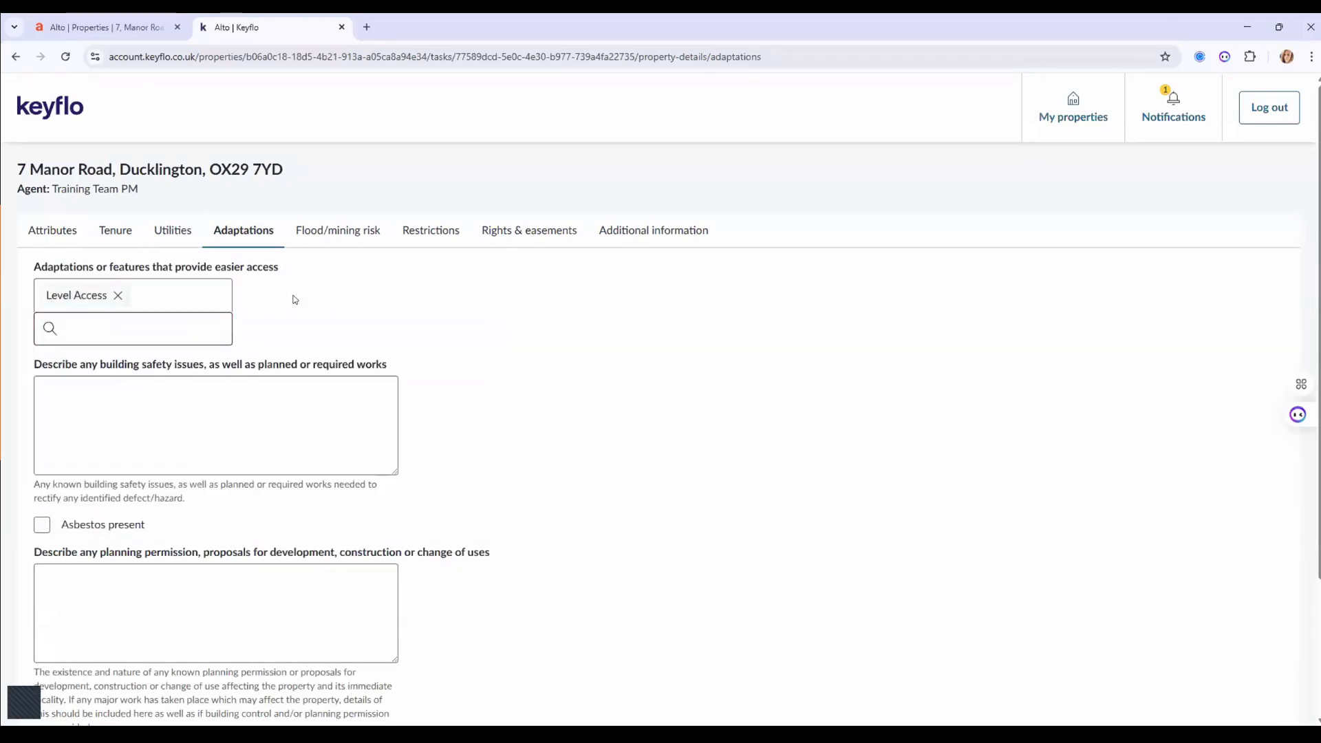
click(342, 227)
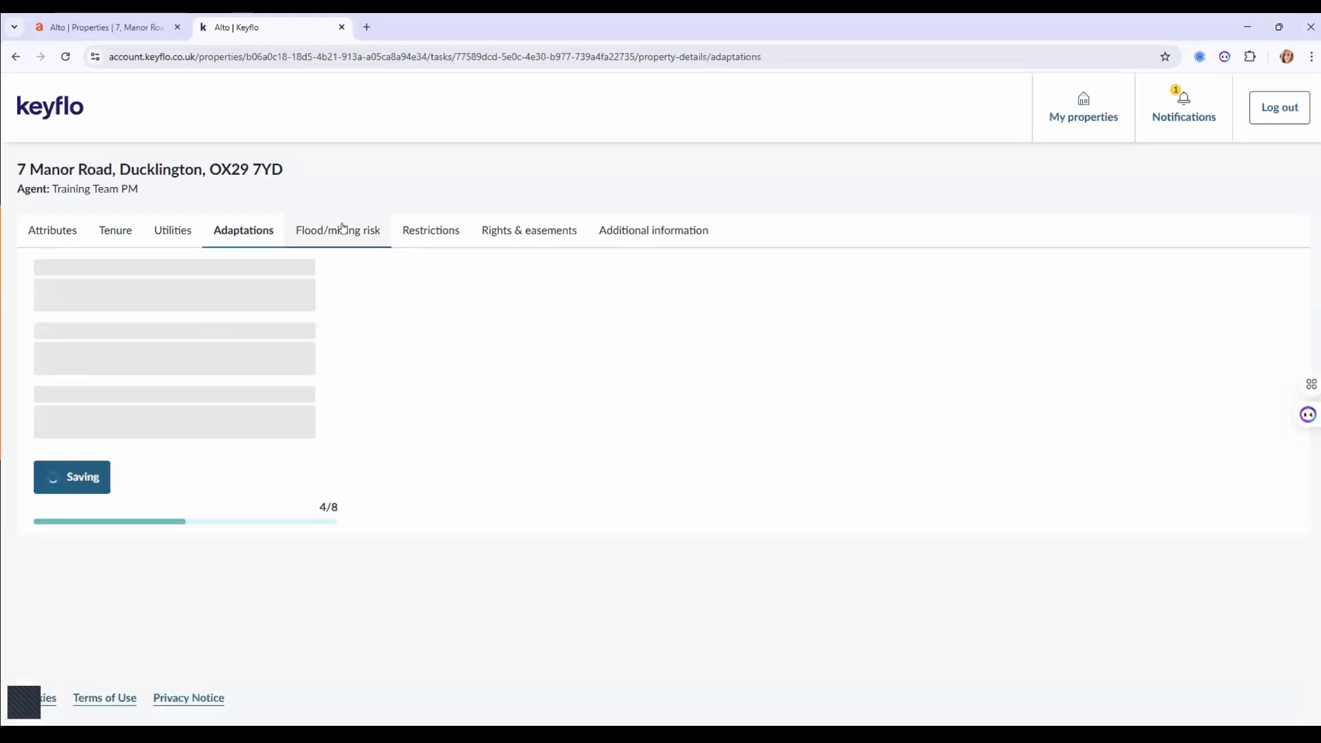
Answer No to coastal erosion, coalfield, flood mitigation and flooding-in-last-5-years questions.
click(155, 287)
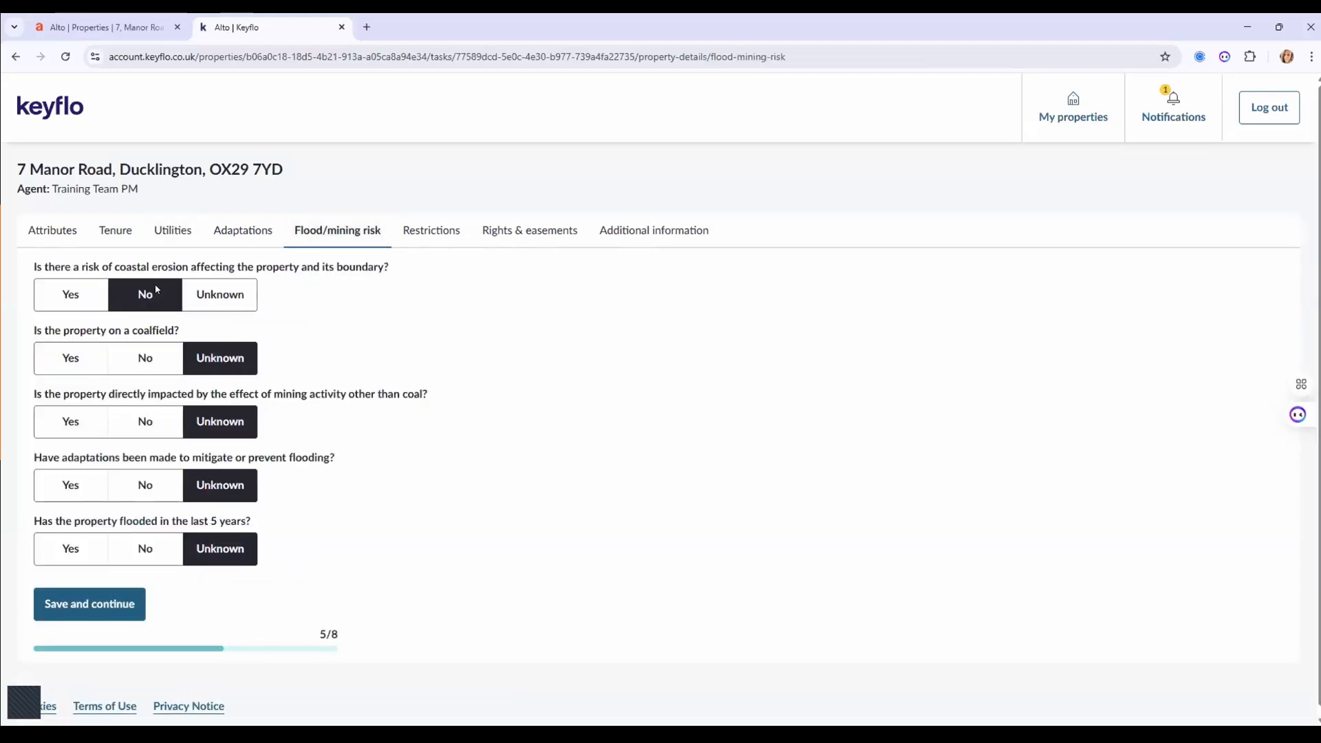
click(138, 362)
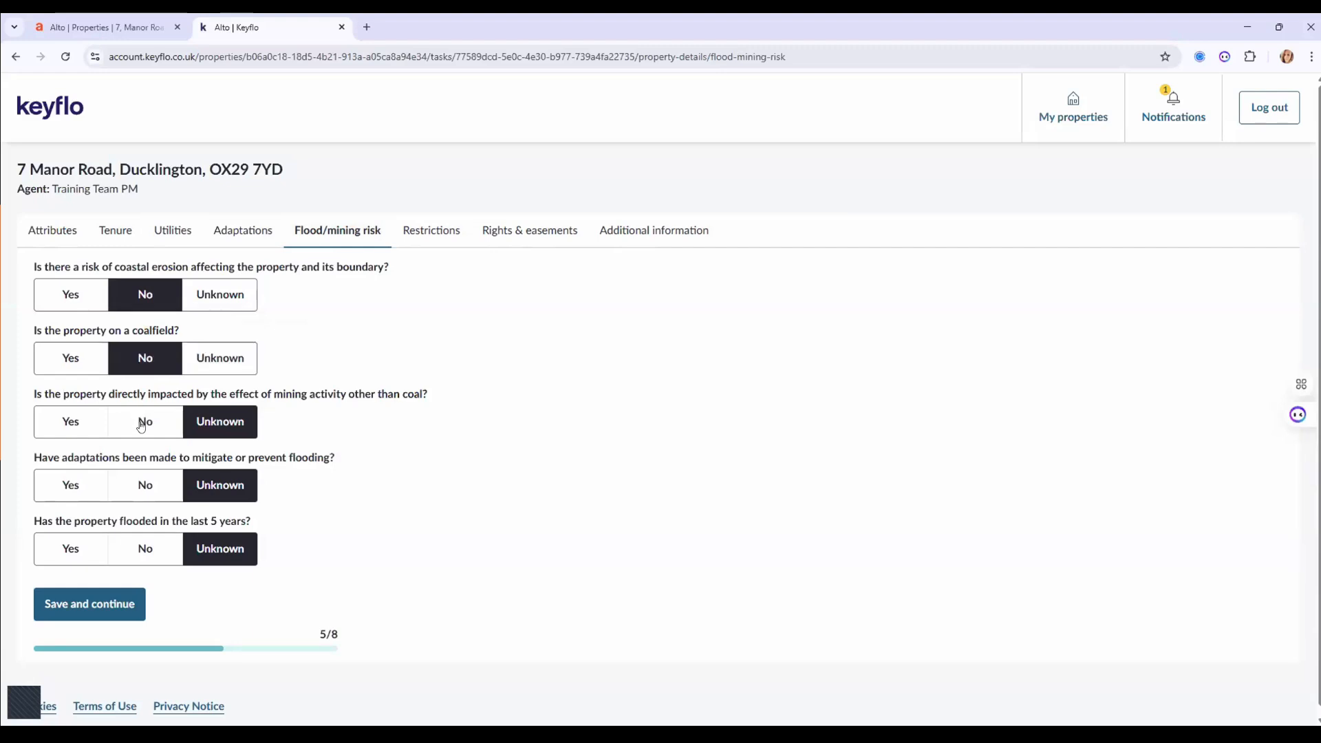
click(143, 483)
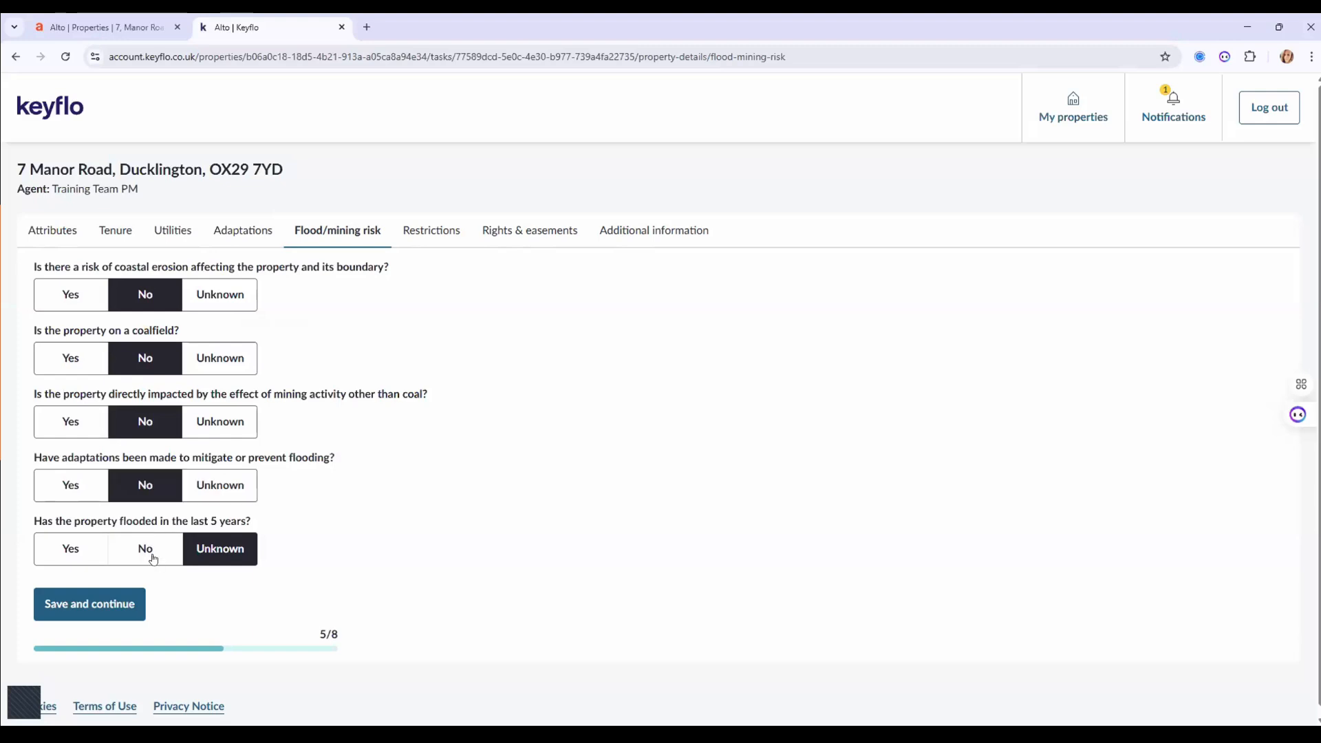
click(149, 548)
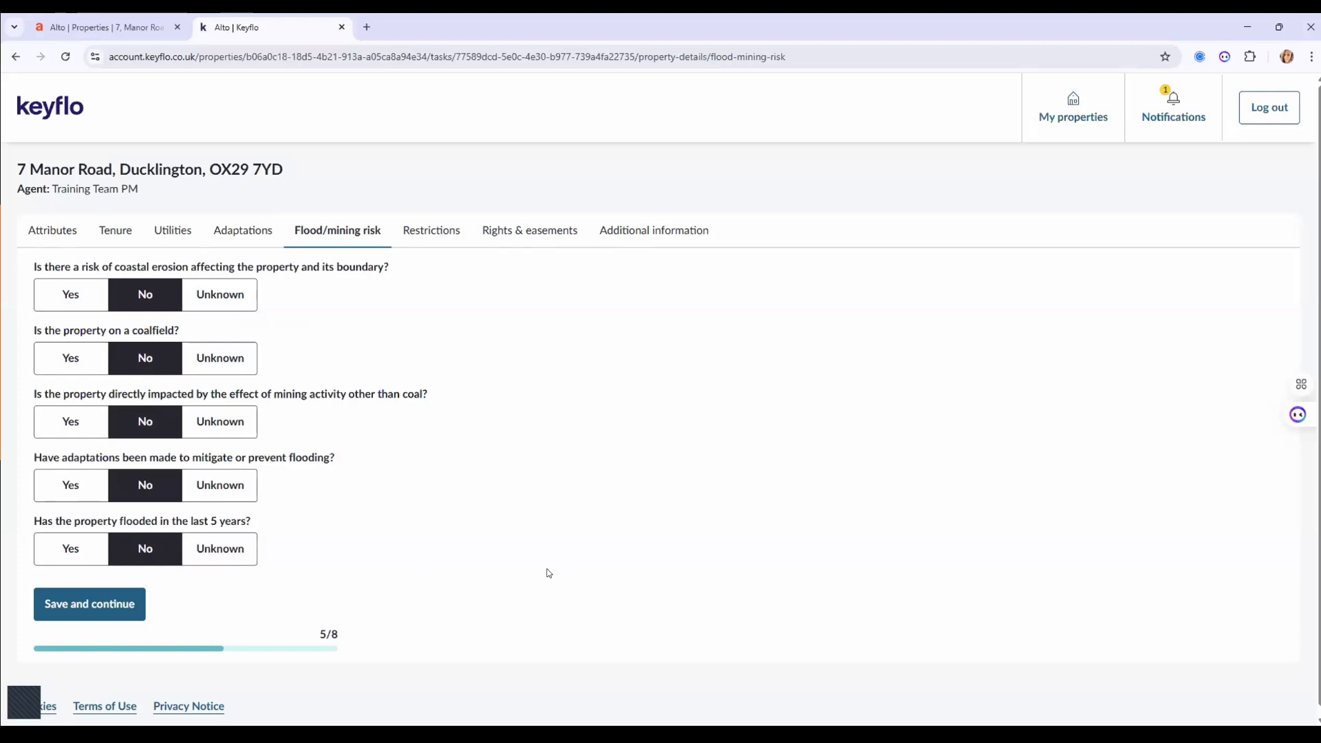
Answer No to conservation area, lease, listed building, permitted development and real burden restrictions.
click(427, 237)
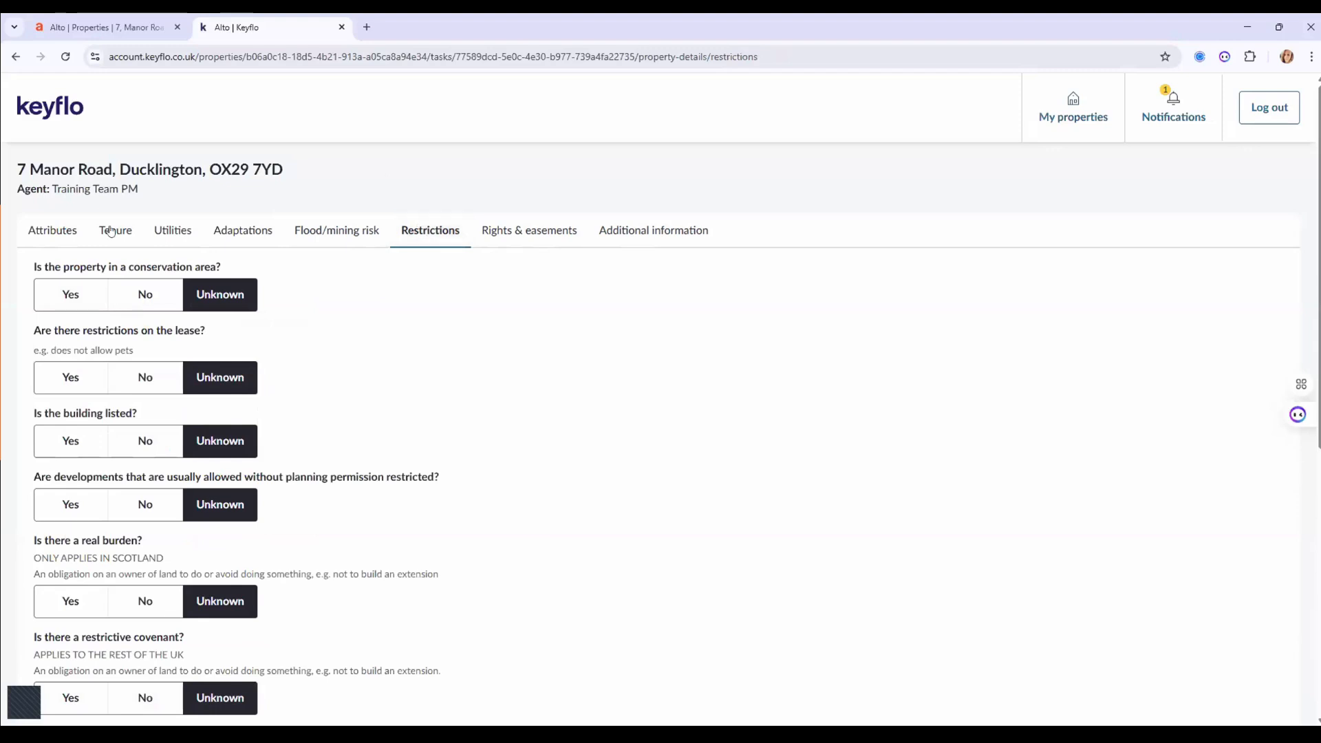
click(144, 293)
click(147, 380)
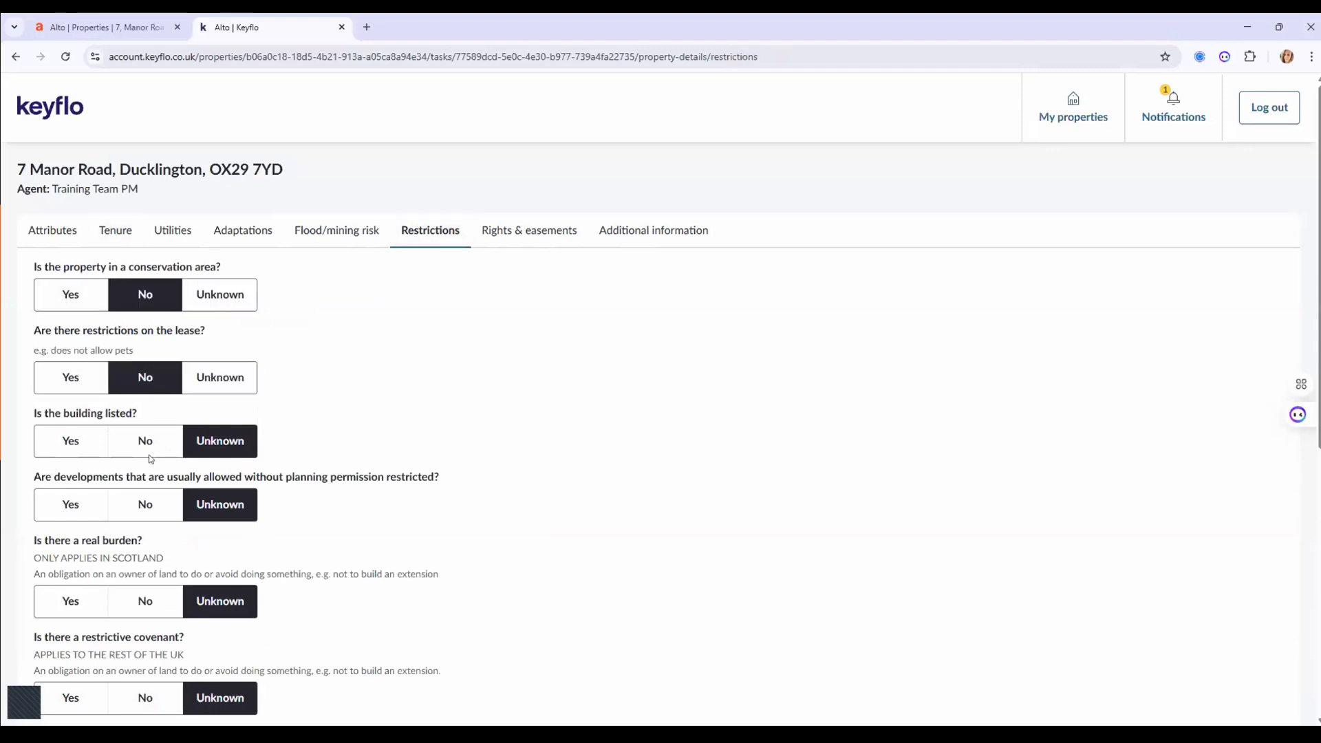
click(147, 447)
click(146, 505)
click(144, 601)
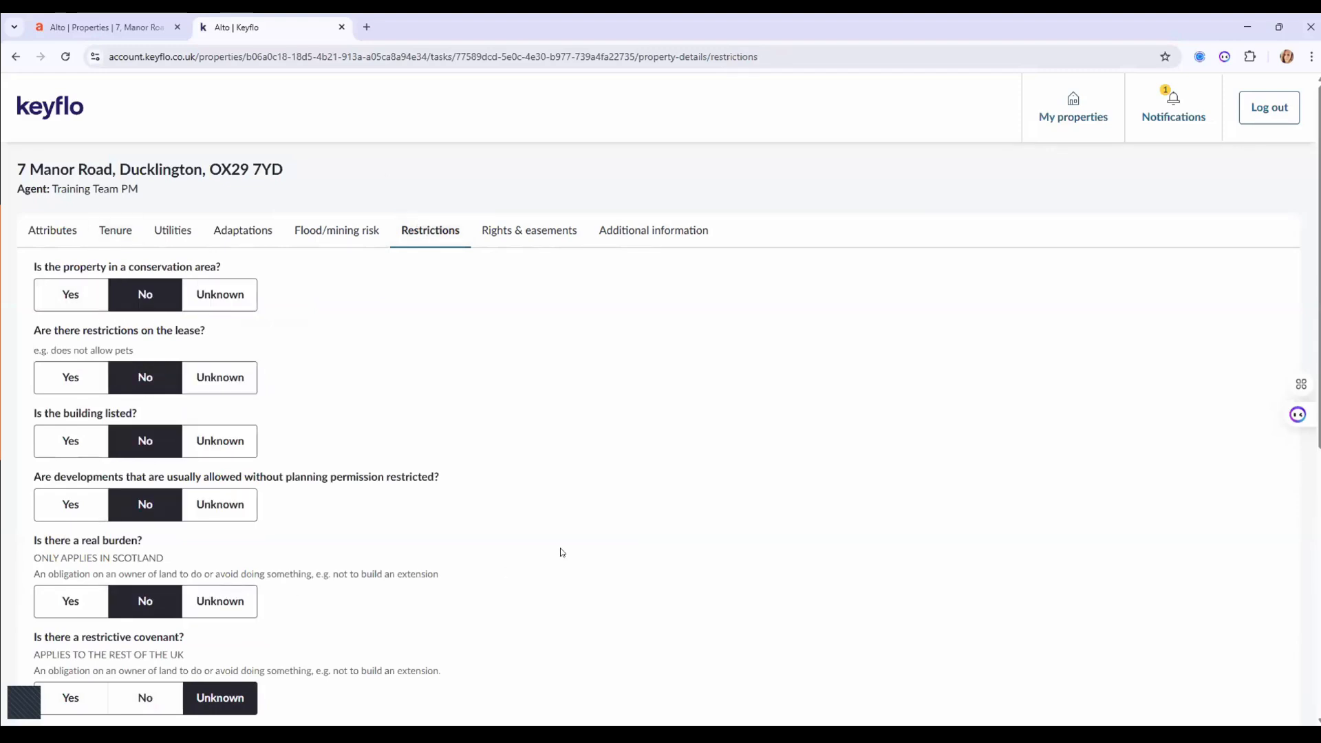
Answer No to the restrictive covenant, holiday-home rental and running-a-business restrictions.
scroll(560, 547, down, 2)
scroll(560, 552, down, 2)
click(143, 419)
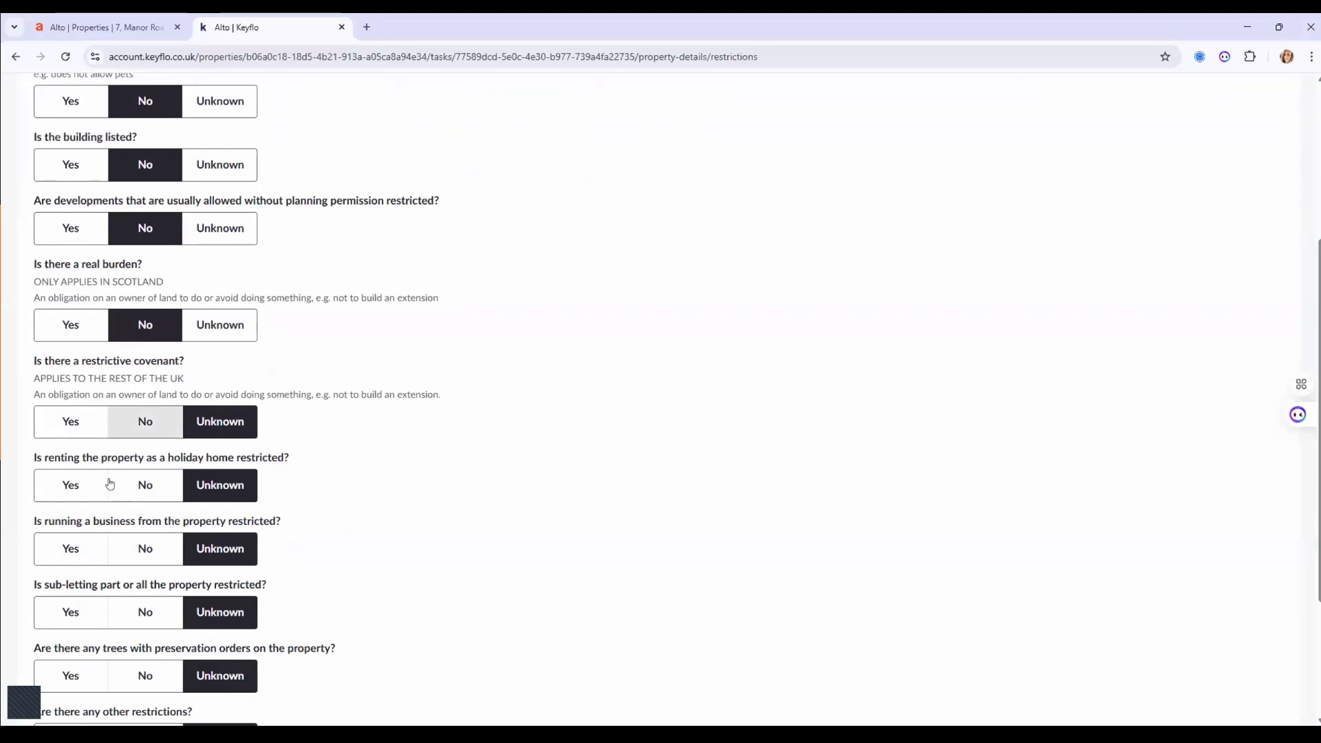
click(78, 502)
click(140, 550)
click(139, 493)
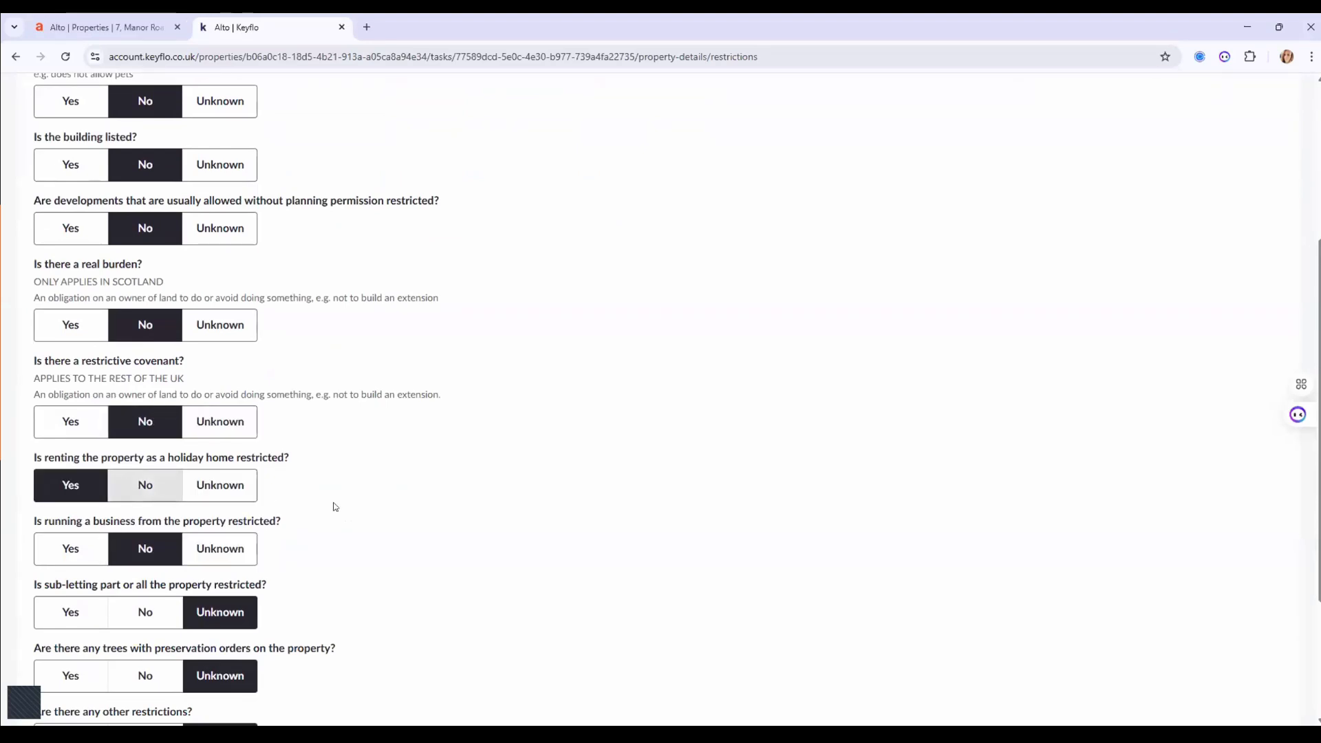
scroll(358, 506, down, 3)
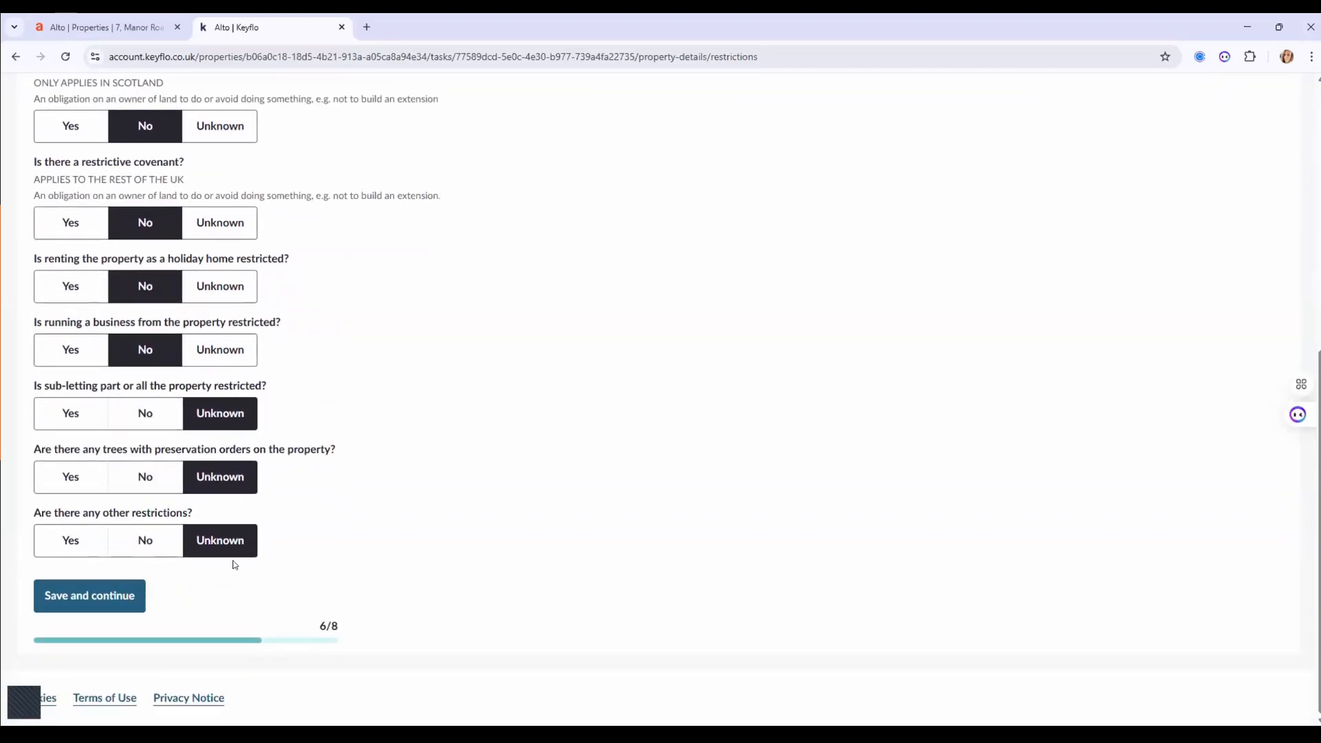
scroll(451, 460, up, 7)
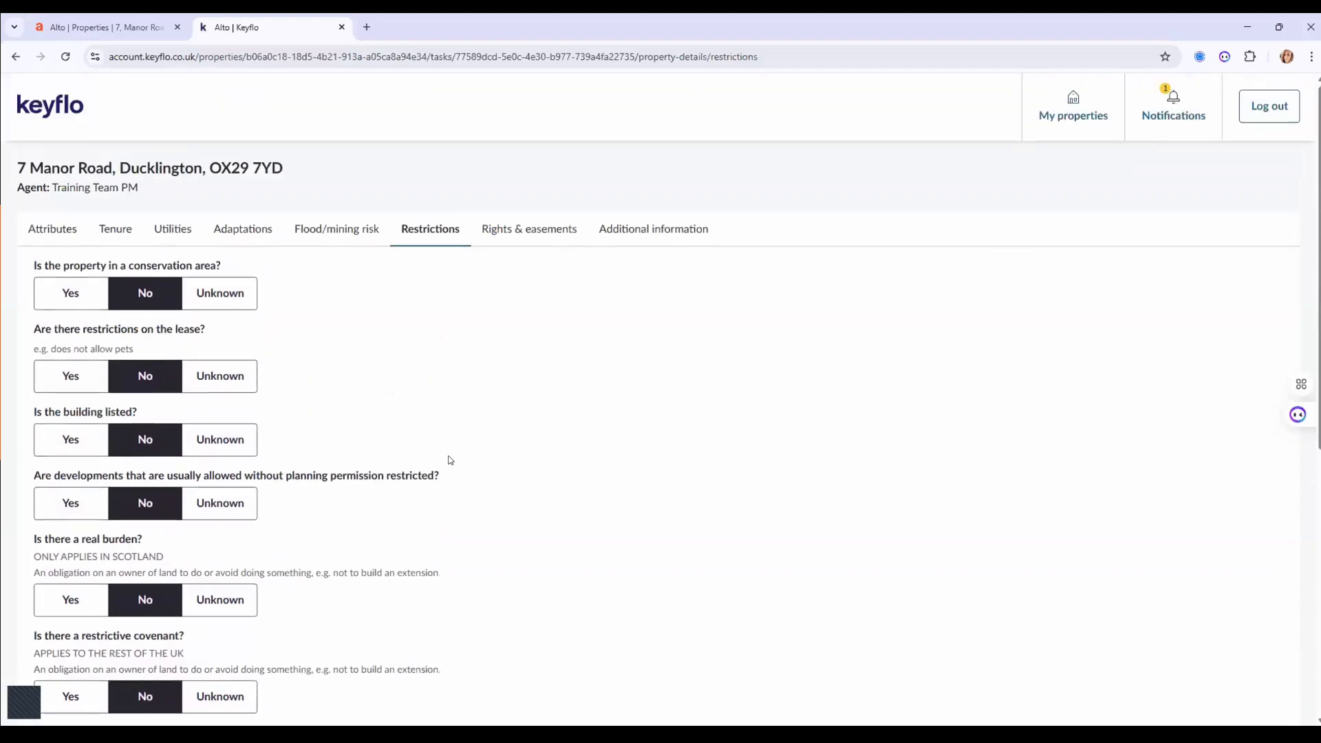
Answer No to public and private right of way, shared driveway, loft, drain and business questions.
click(514, 230)
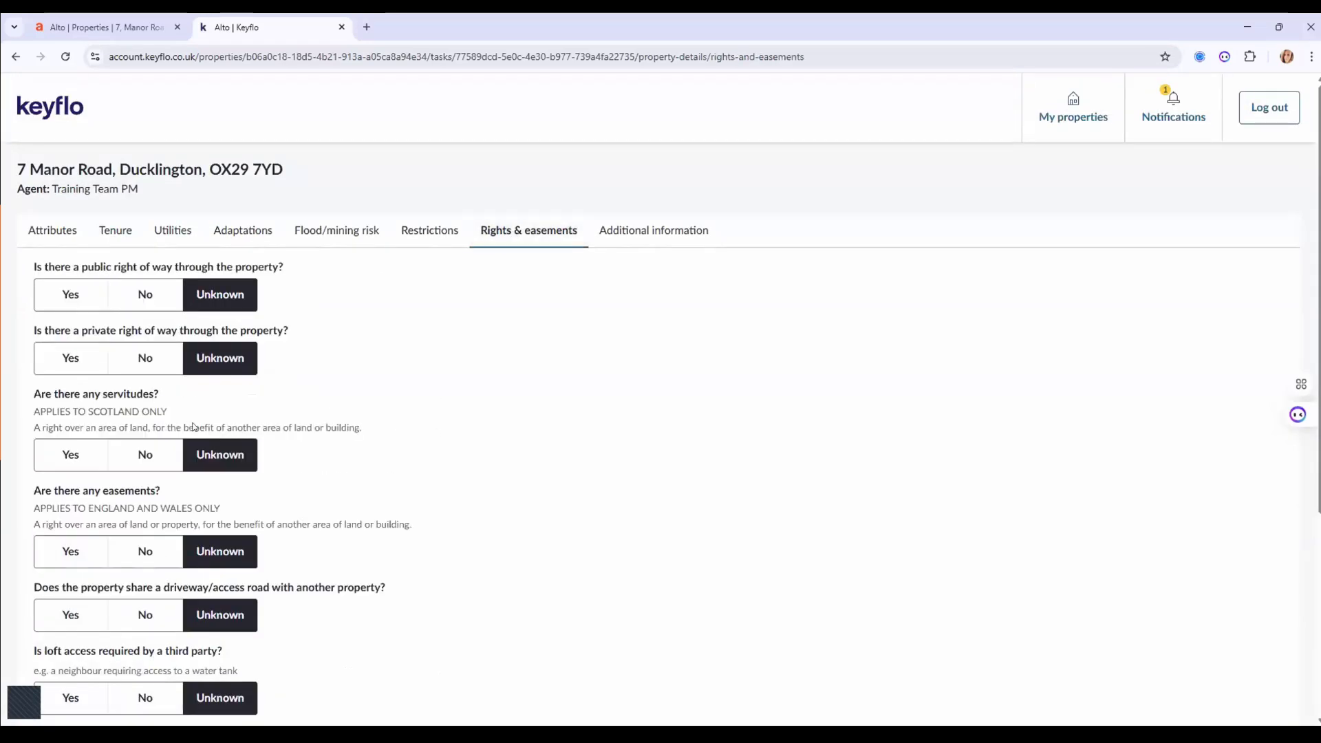
click(145, 295)
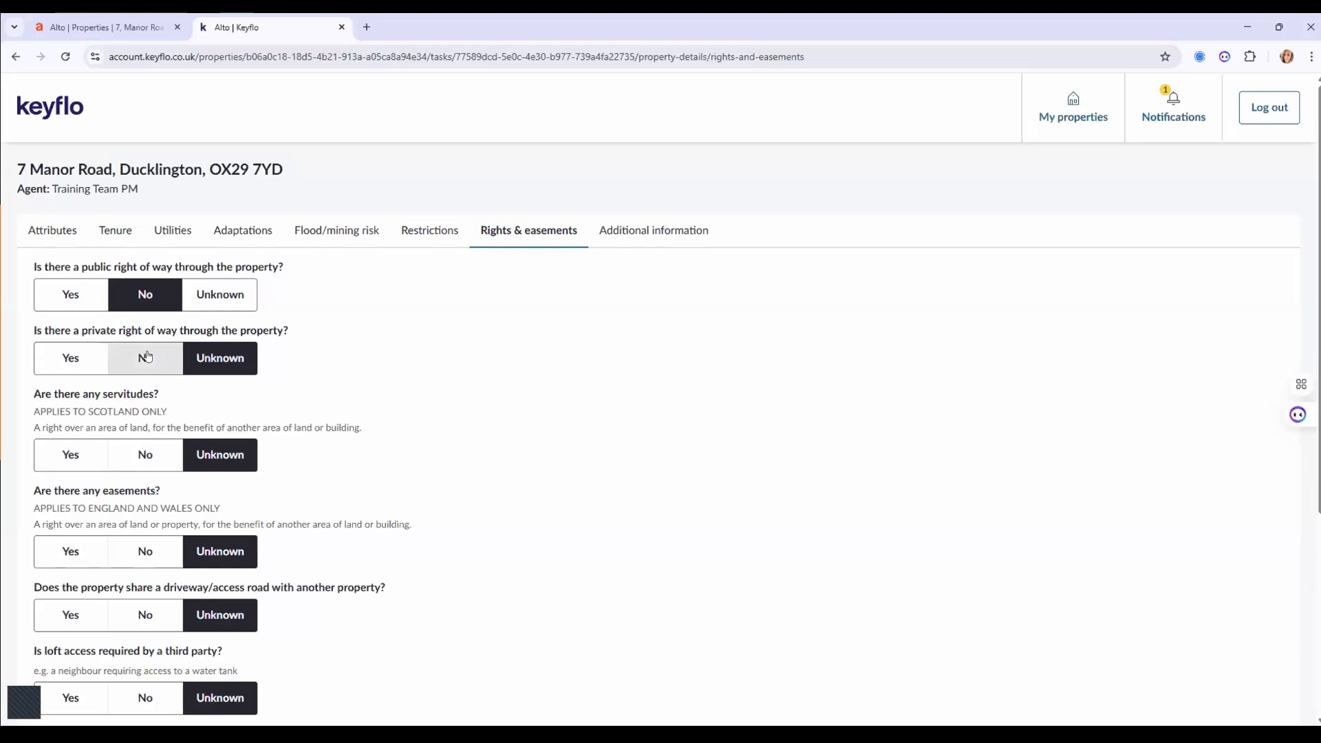
click(145, 357)
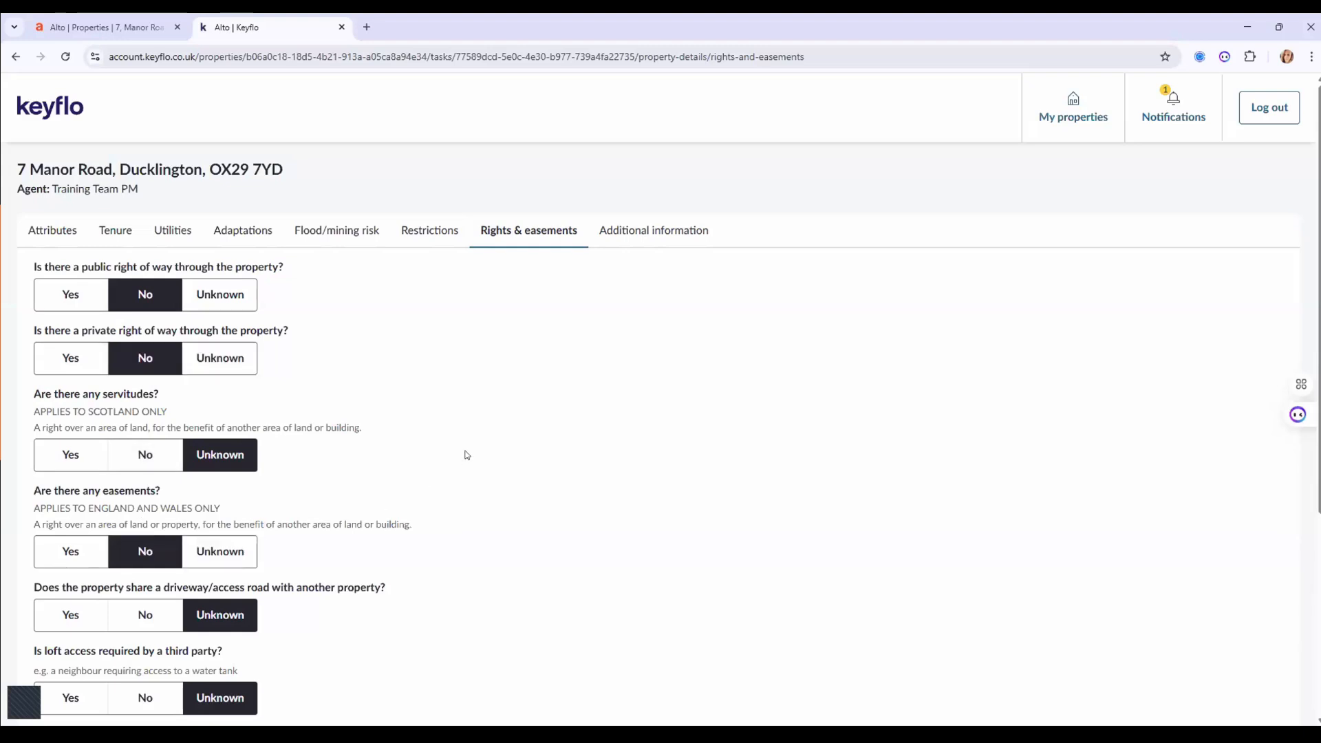
scroll(460, 457, down, 4)
click(145, 338)
click(153, 418)
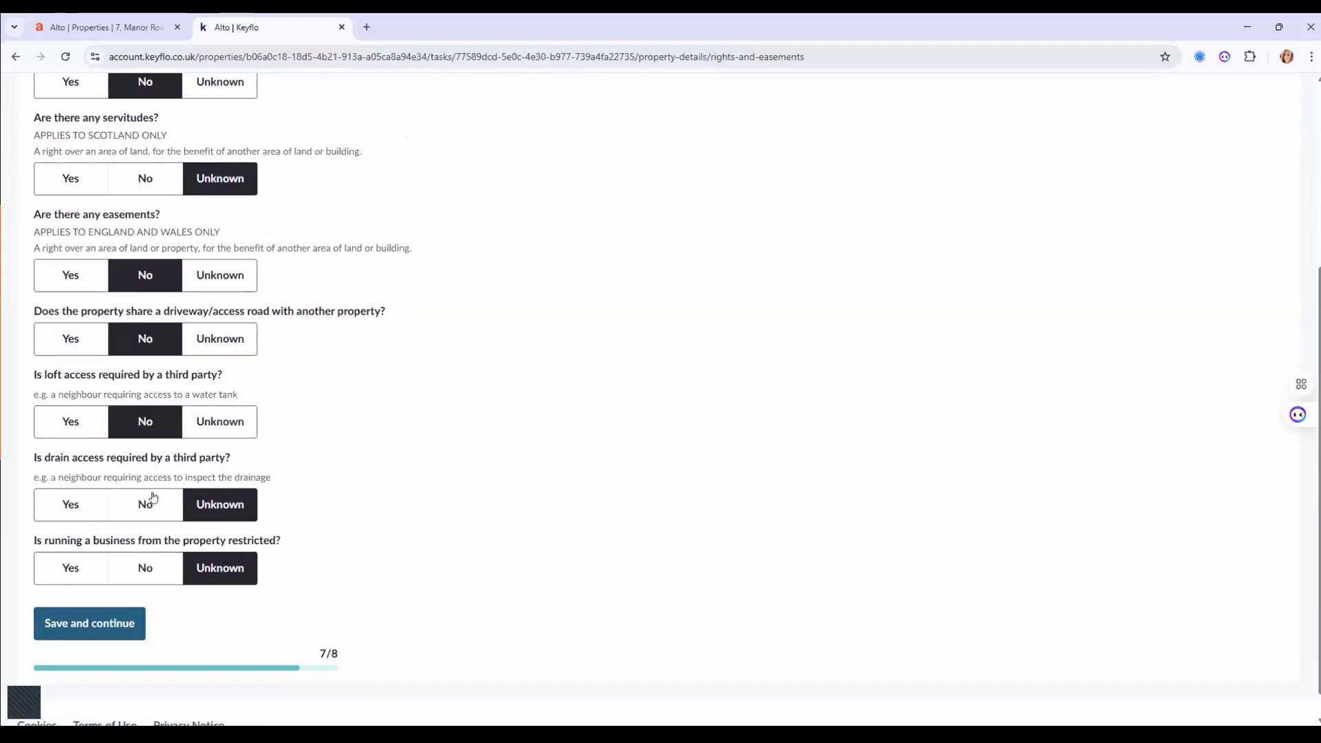
click(153, 504)
click(160, 567)
scroll(610, 468, up, 1)
scroll(610, 465, up, 3)
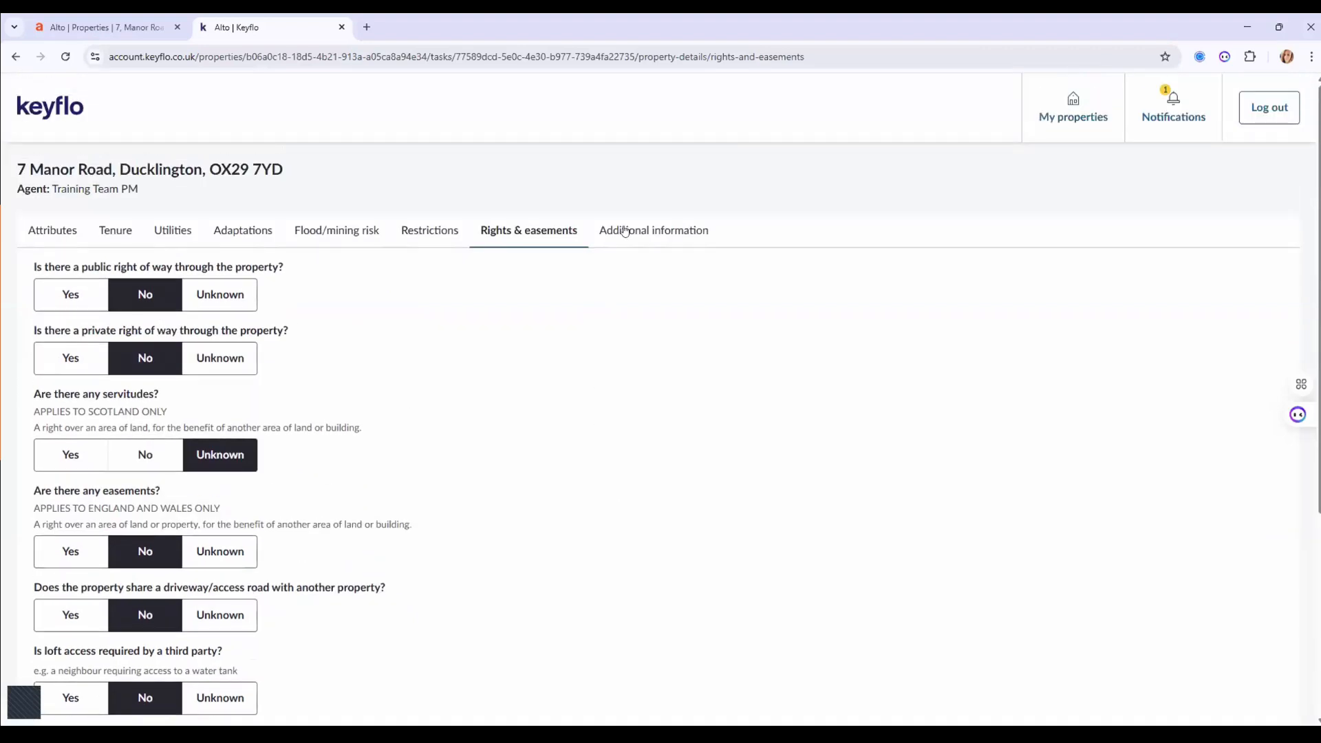
click(625, 231)
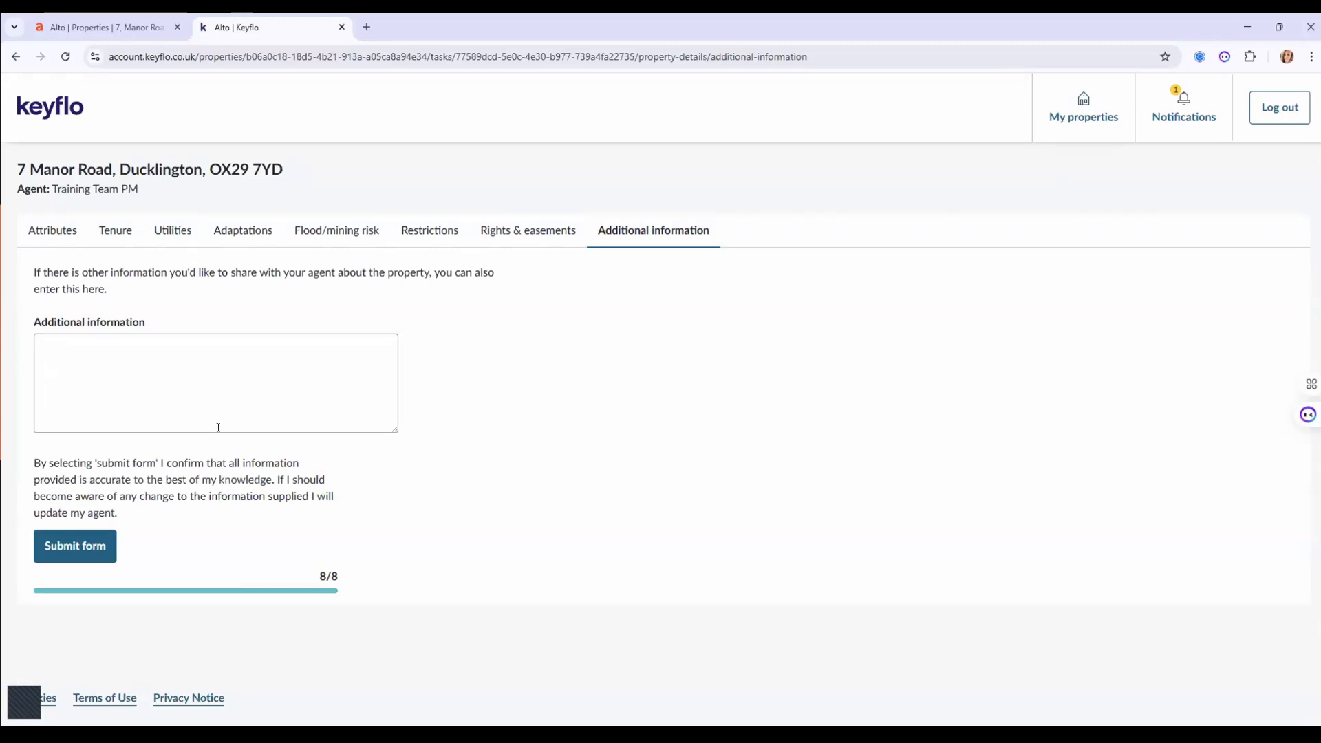
Add the note 'Planning permission' and submit the property details form, confirming despite incomplete fields.
click(220, 390)
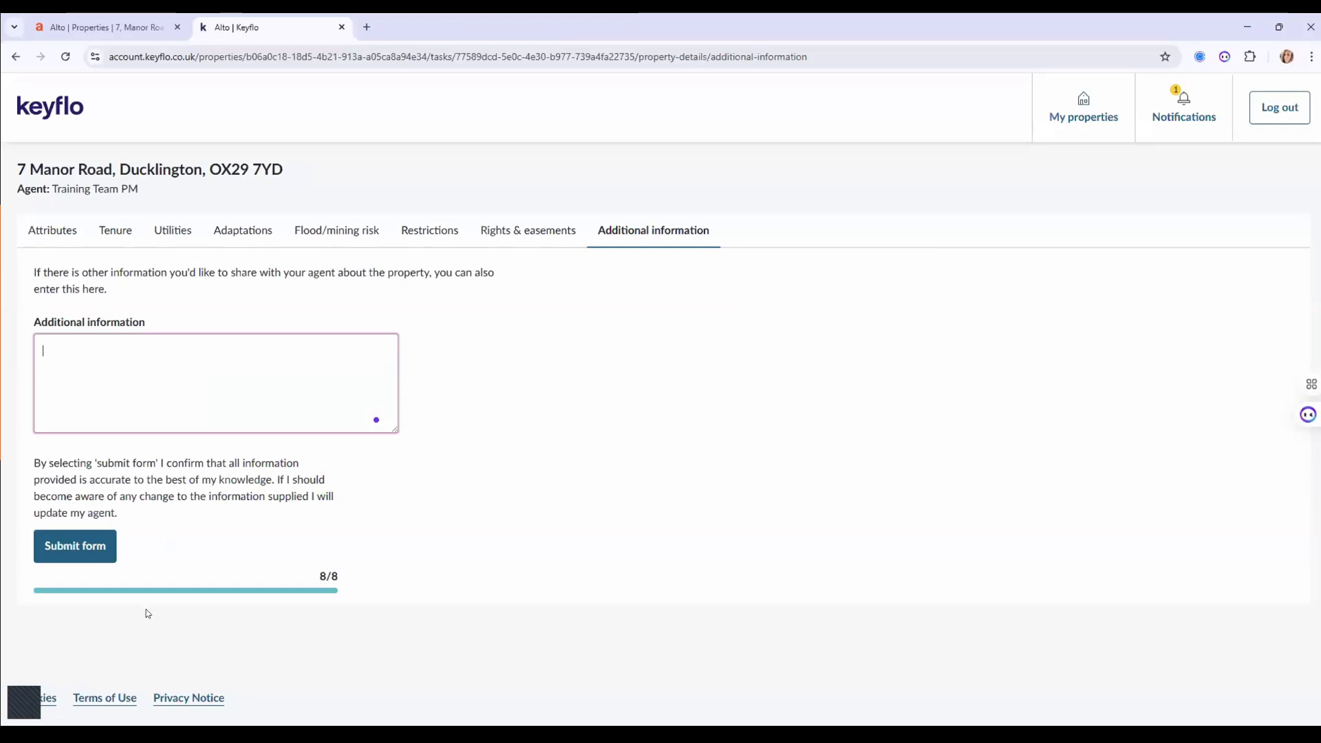
text(Planning permission)
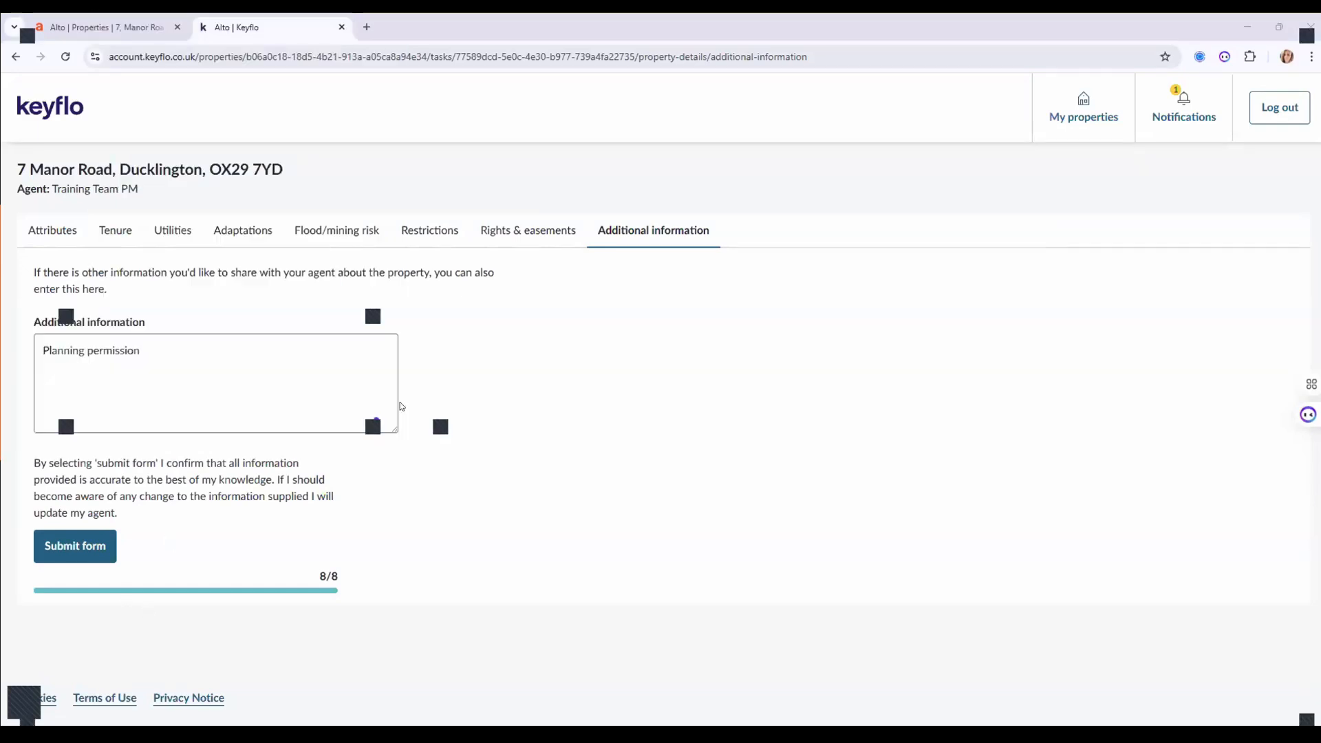
click(59, 549)
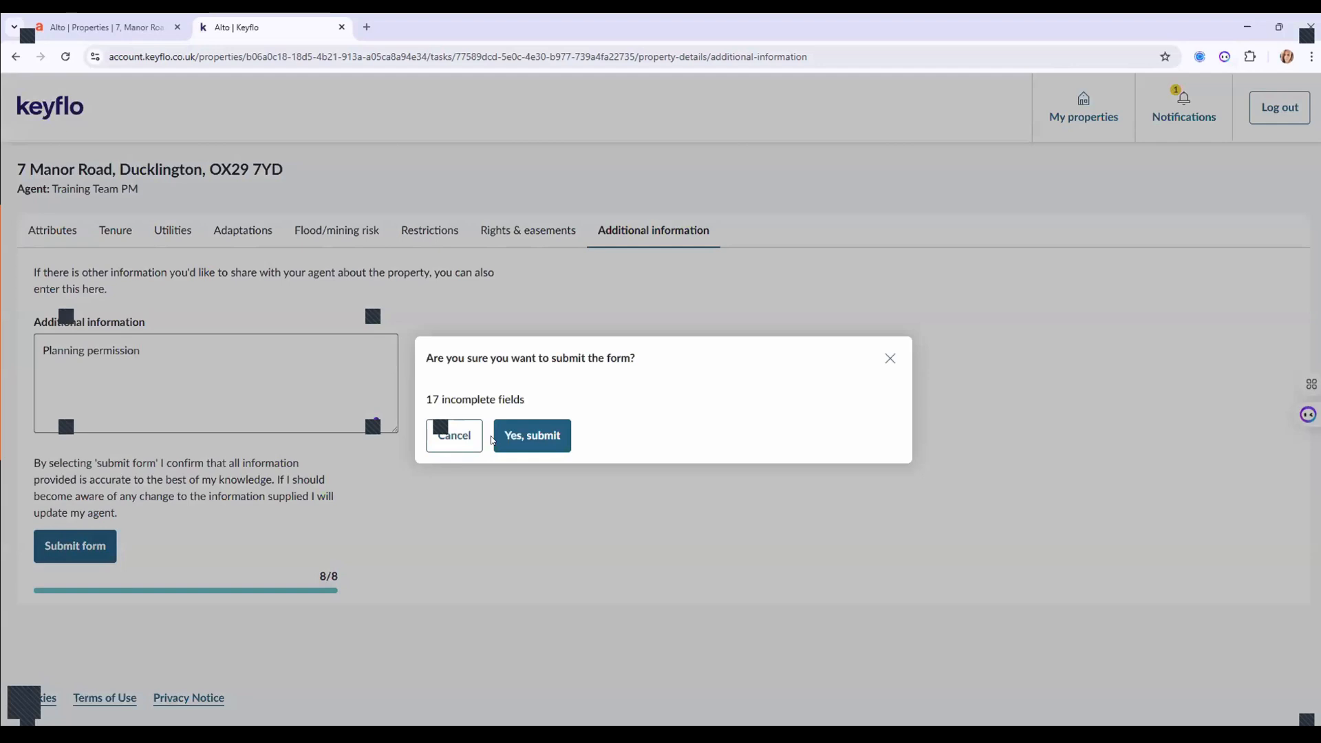
click(521, 438)
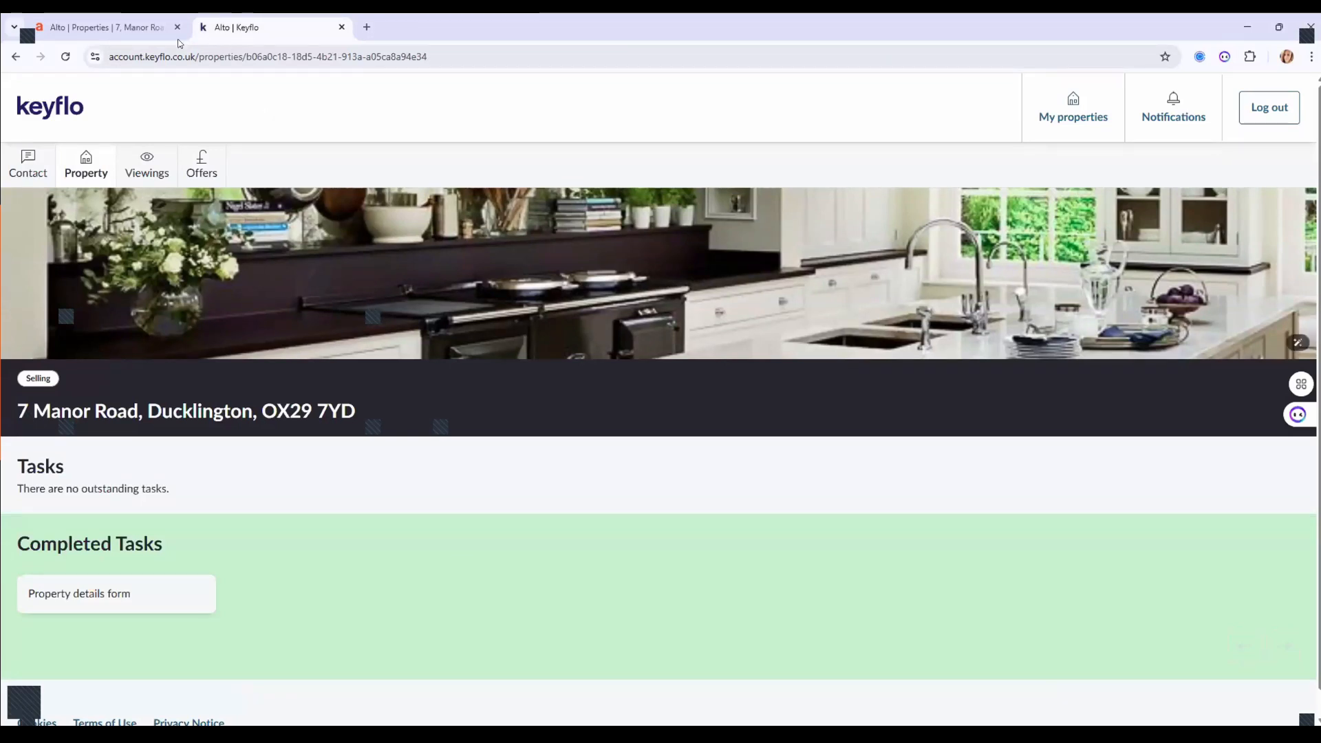
click(107, 31)
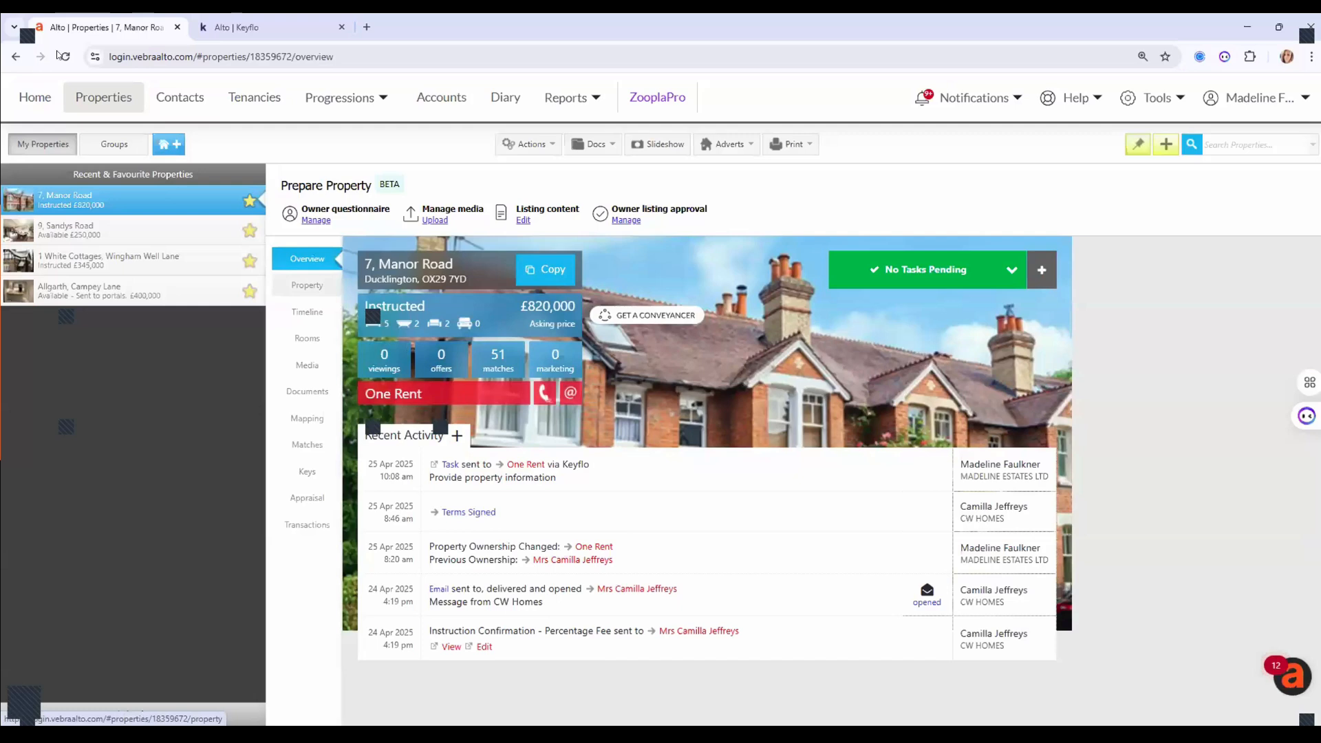
click(957, 98)
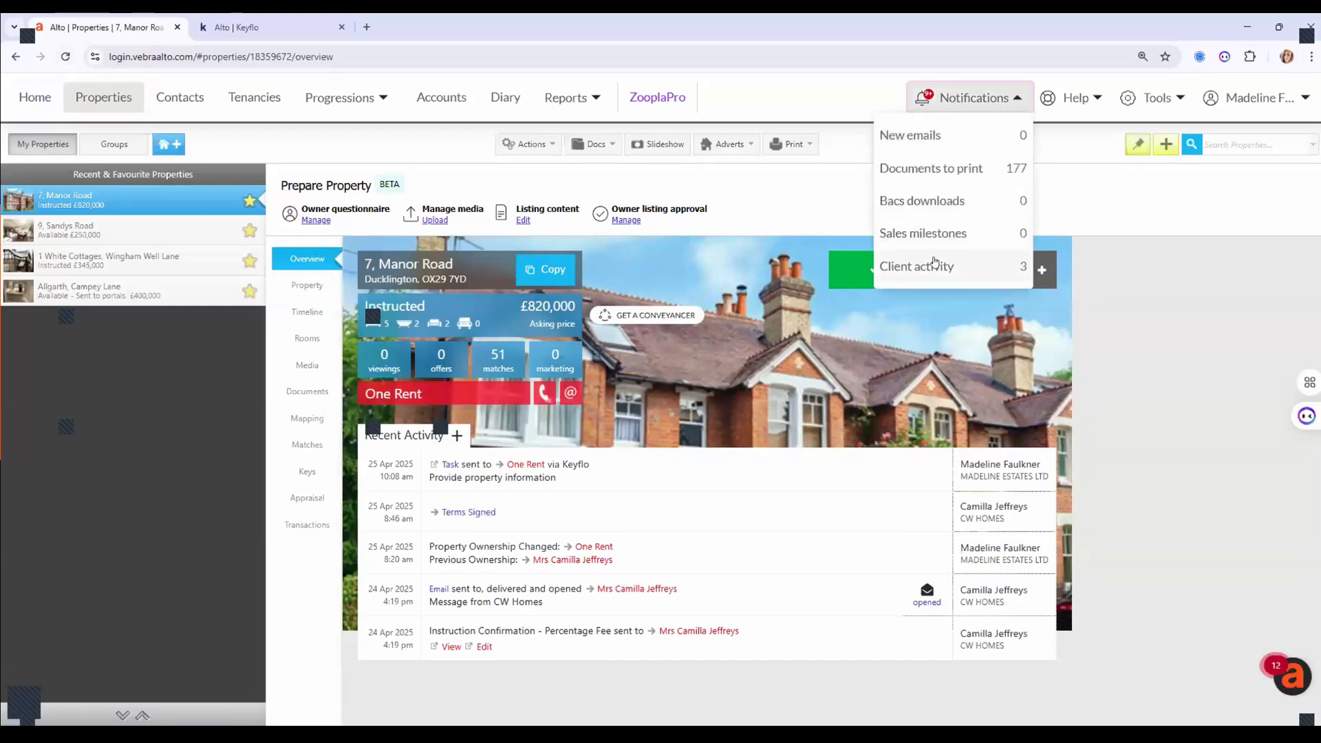
click(934, 264)
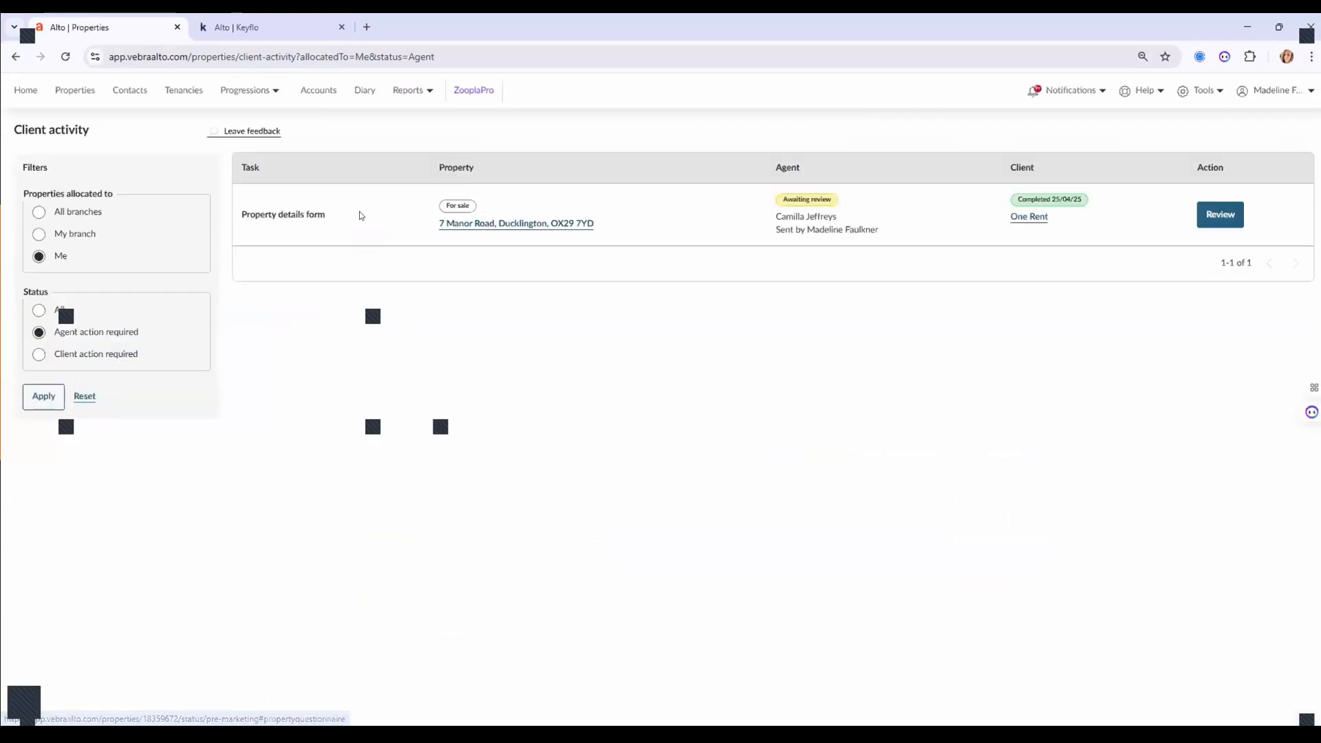
Review the seller's submitted property details form and import its answers into Alto.
click(1214, 213)
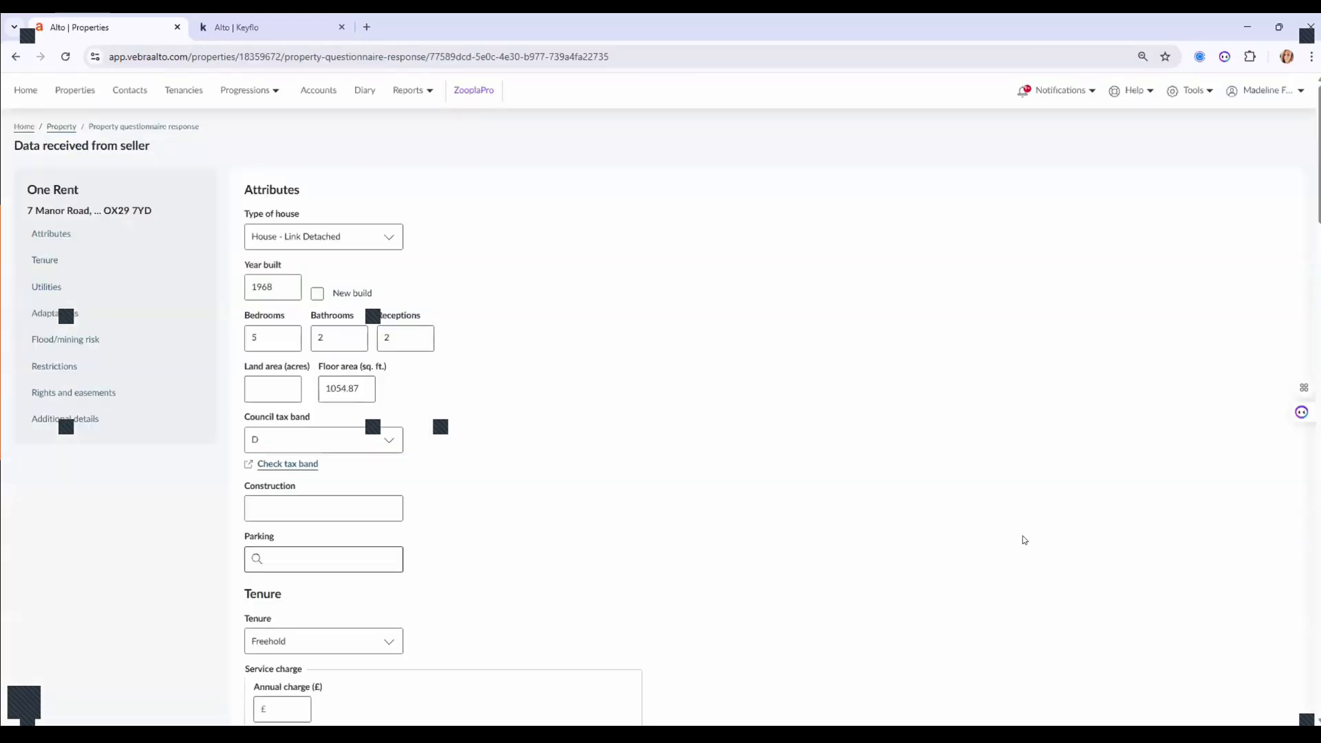
scroll(1024, 540, down, 8)
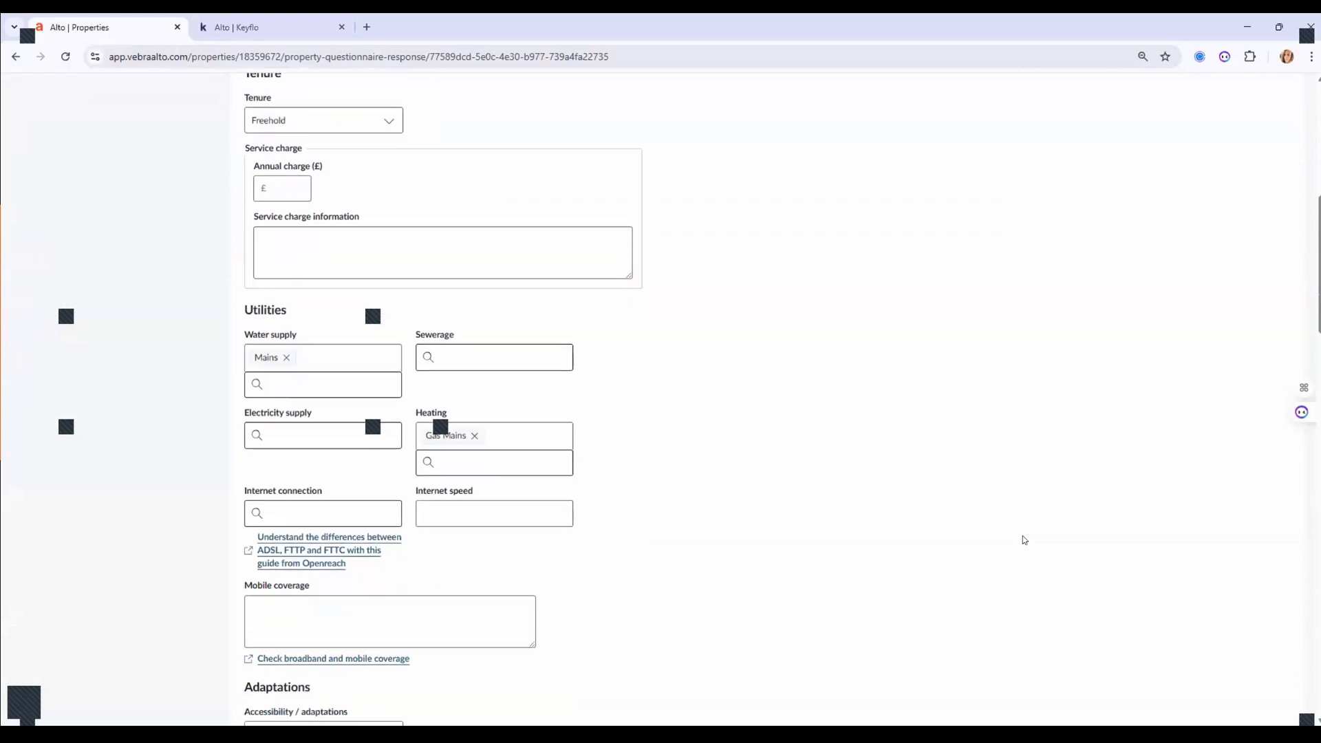
scroll(1024, 540, down, 5)
scroll(1024, 540, down, 14)
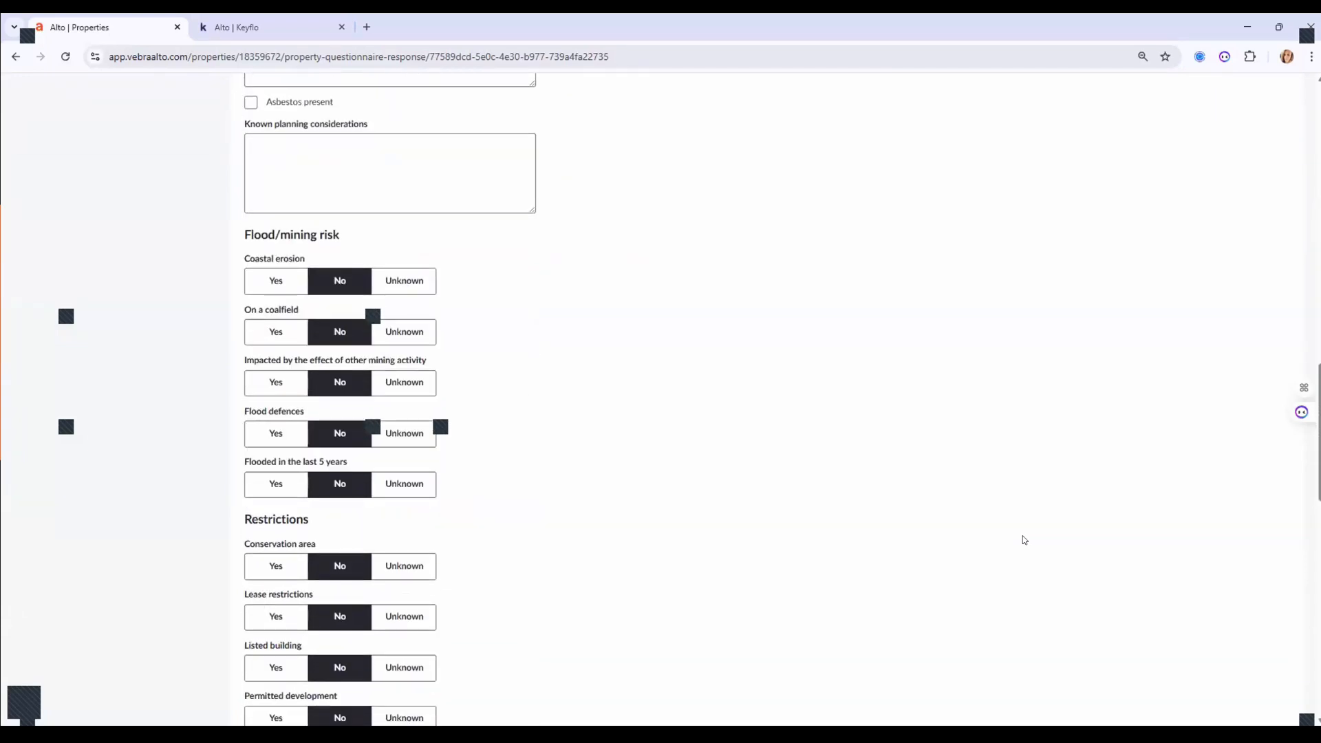
scroll(1024, 540, down, 3)
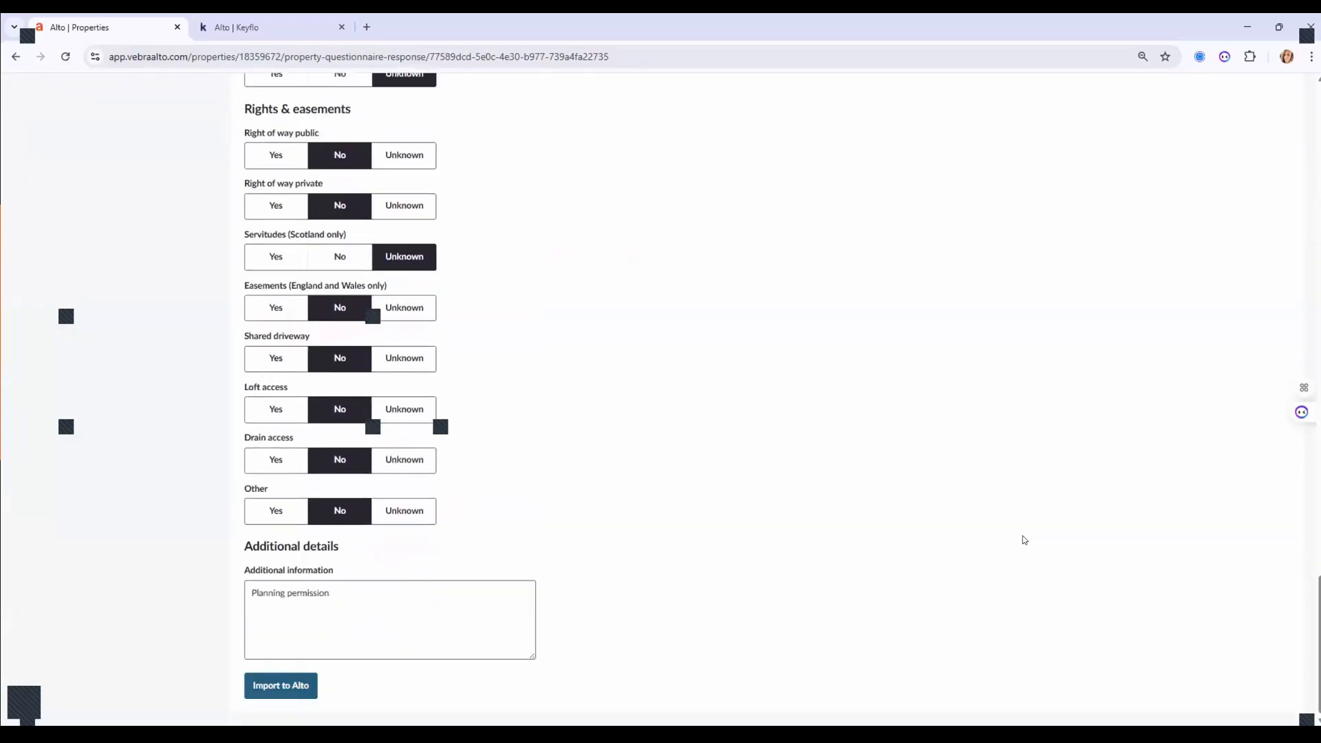
click(269, 687)
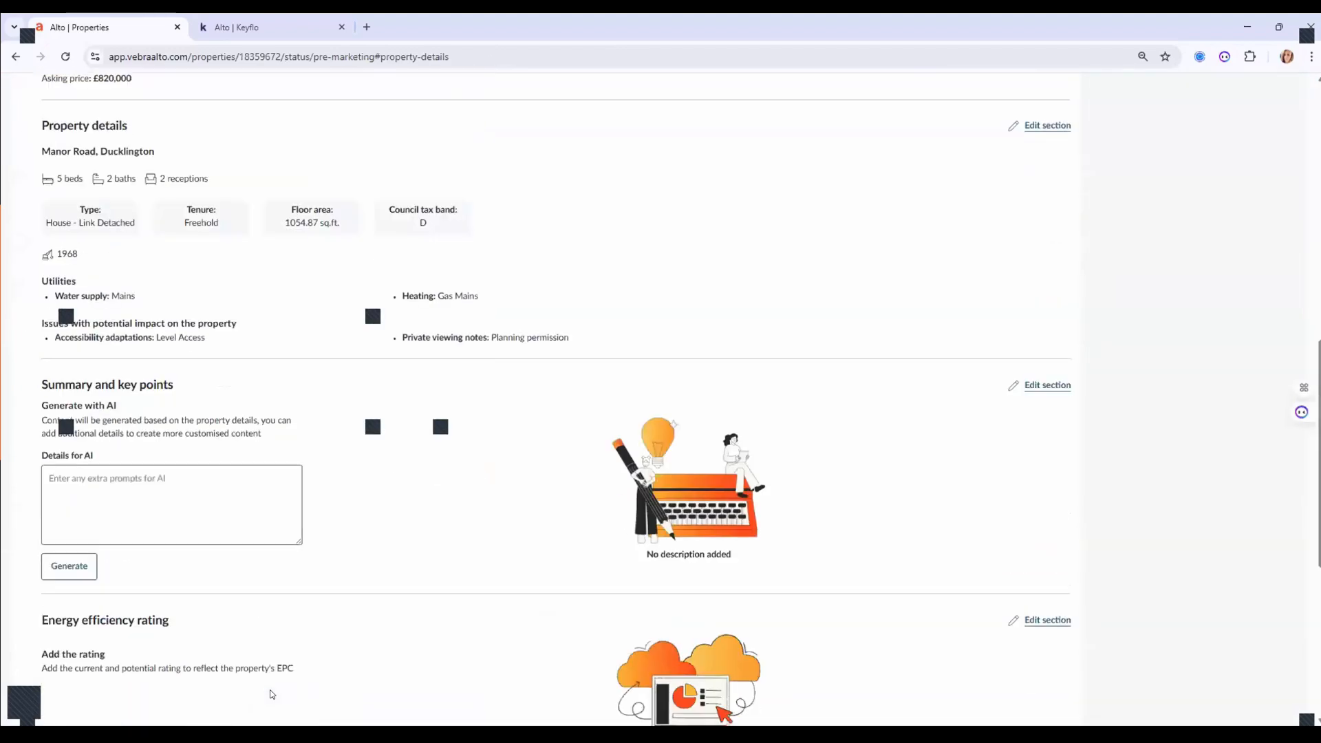
scroll(483, 641, up, 3)
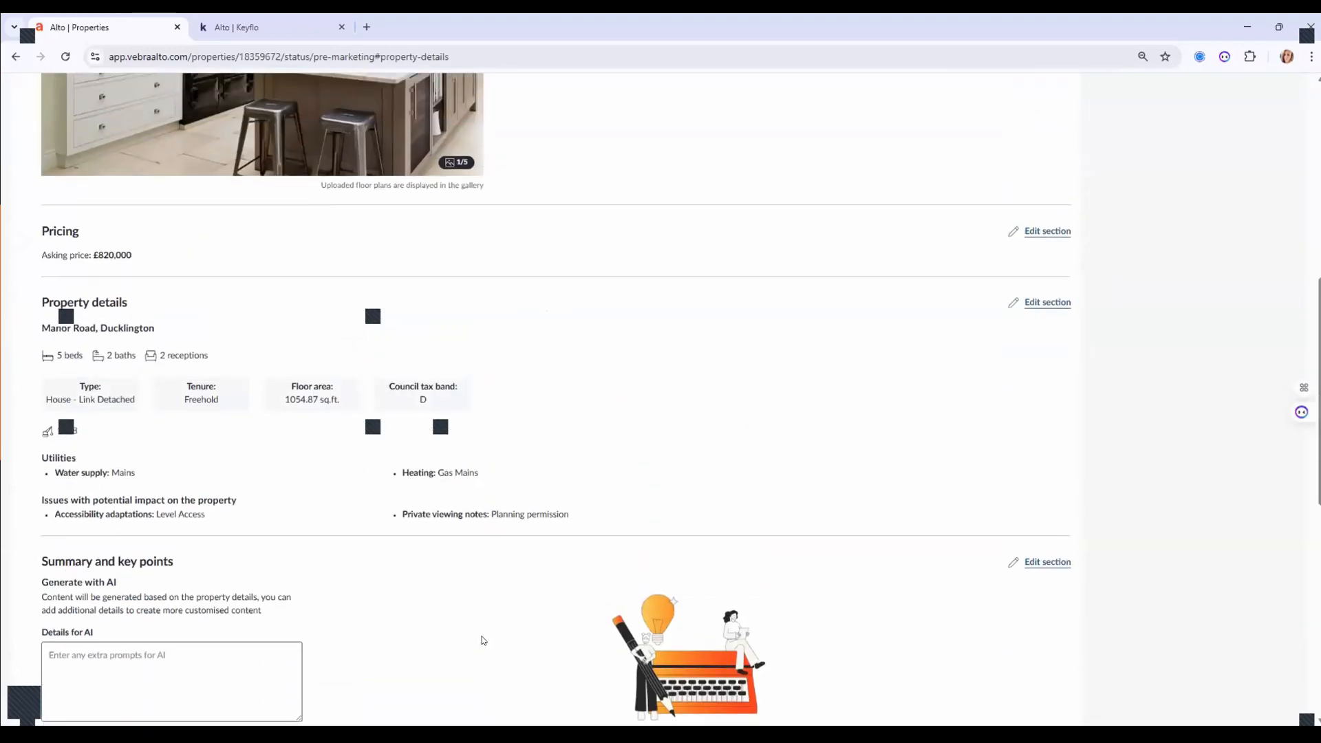
scroll(483, 641, up, 9)
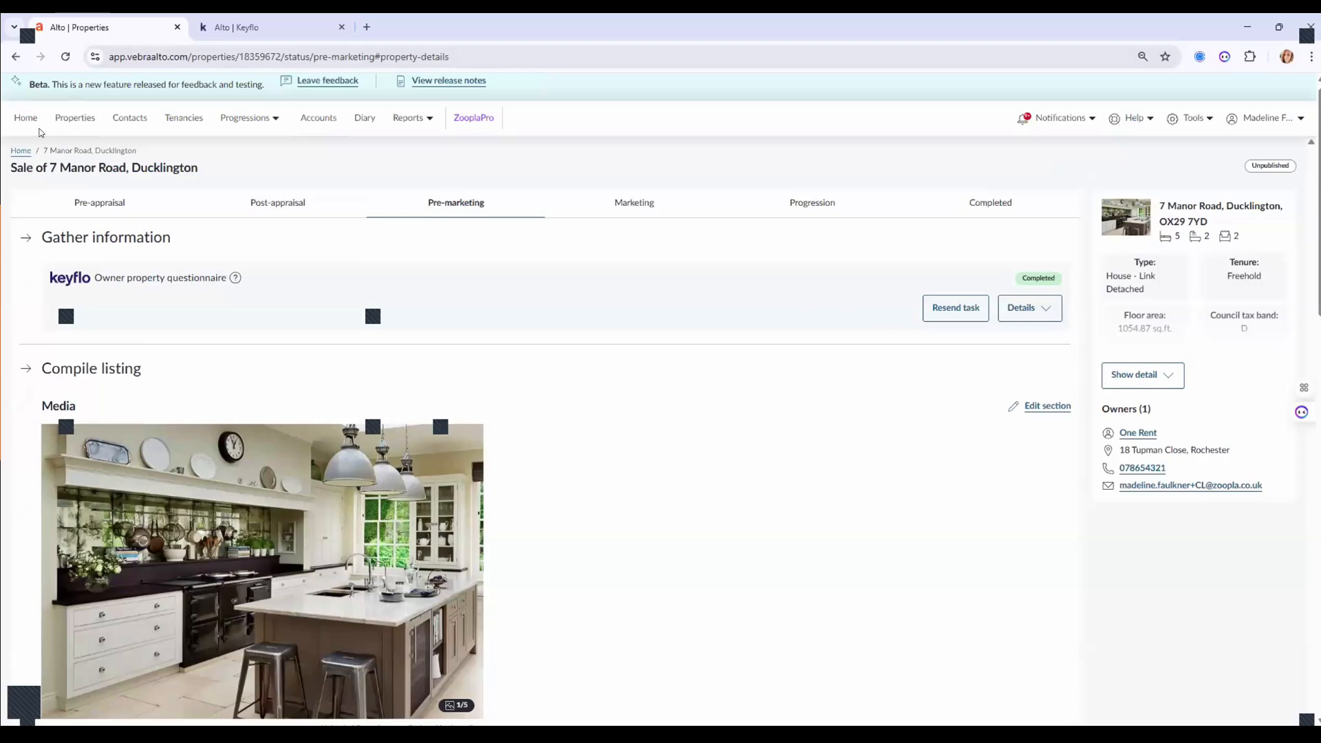
click(71, 118)
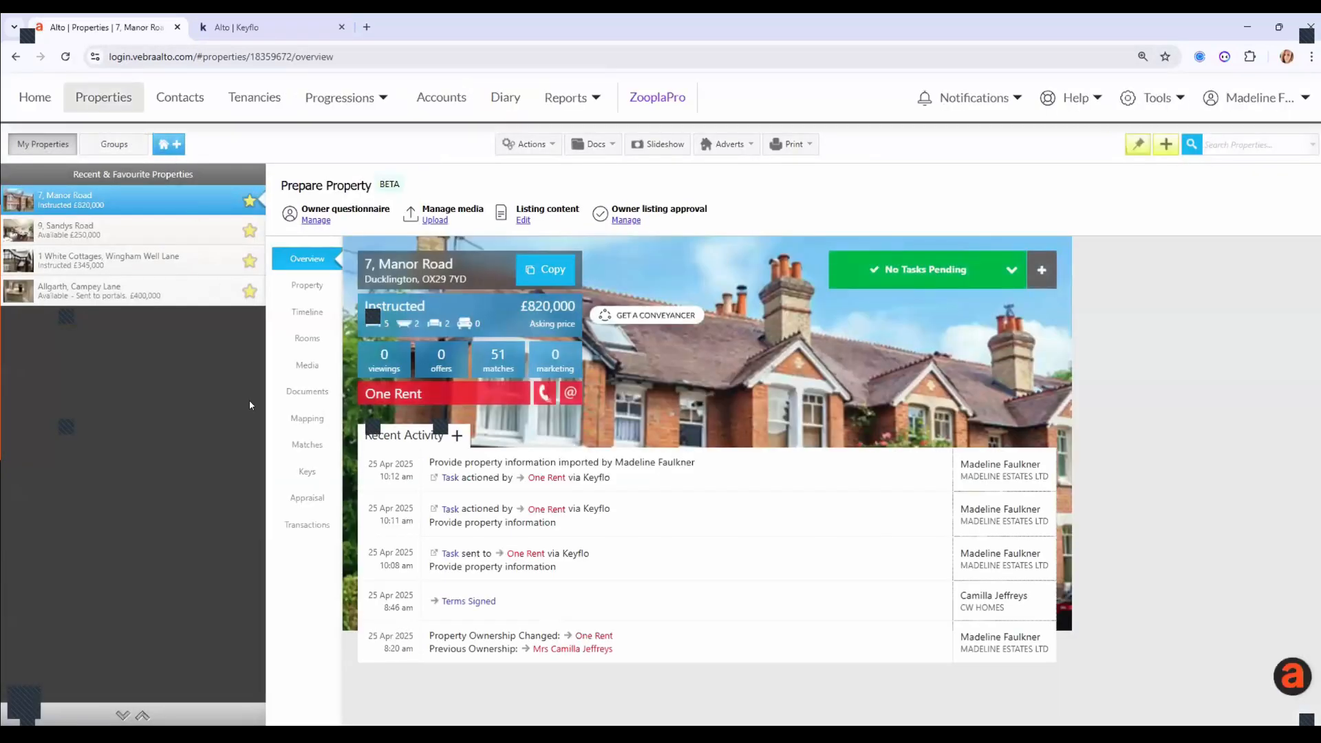
click(303, 285)
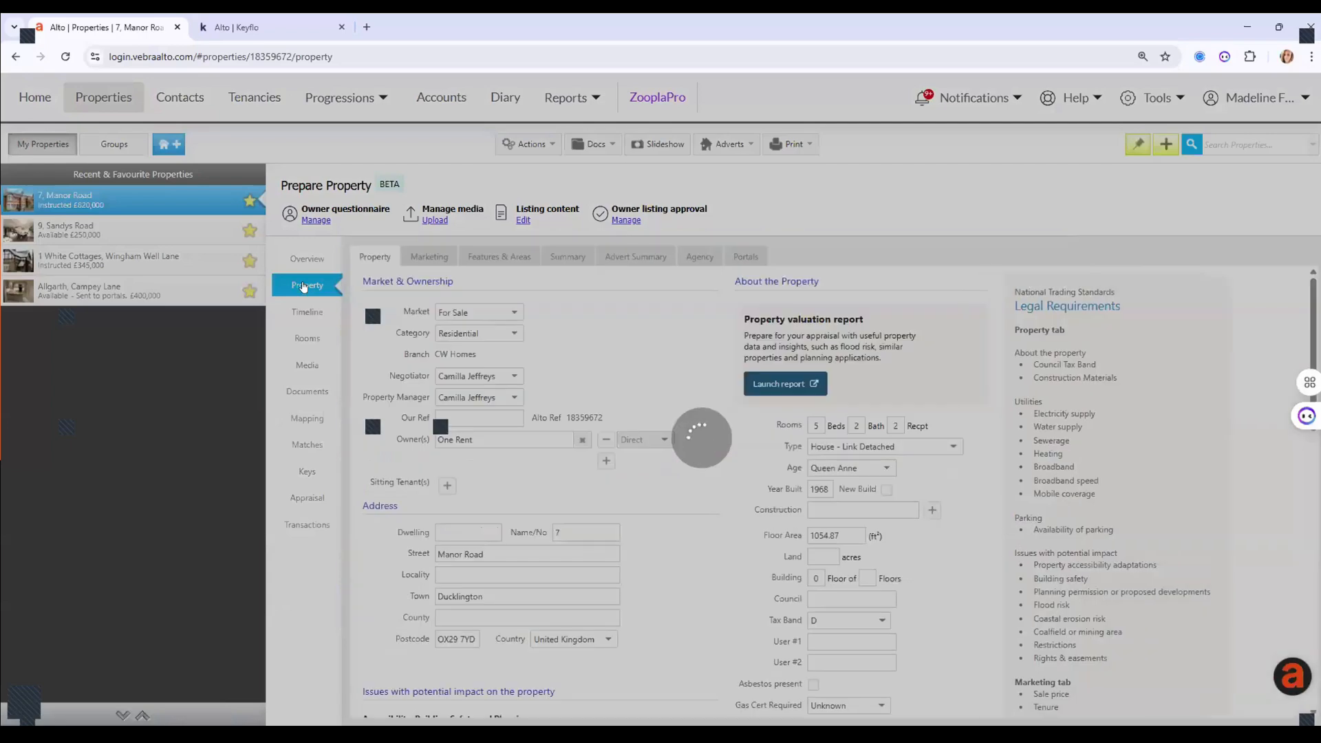
scroll(676, 416, down, 5)
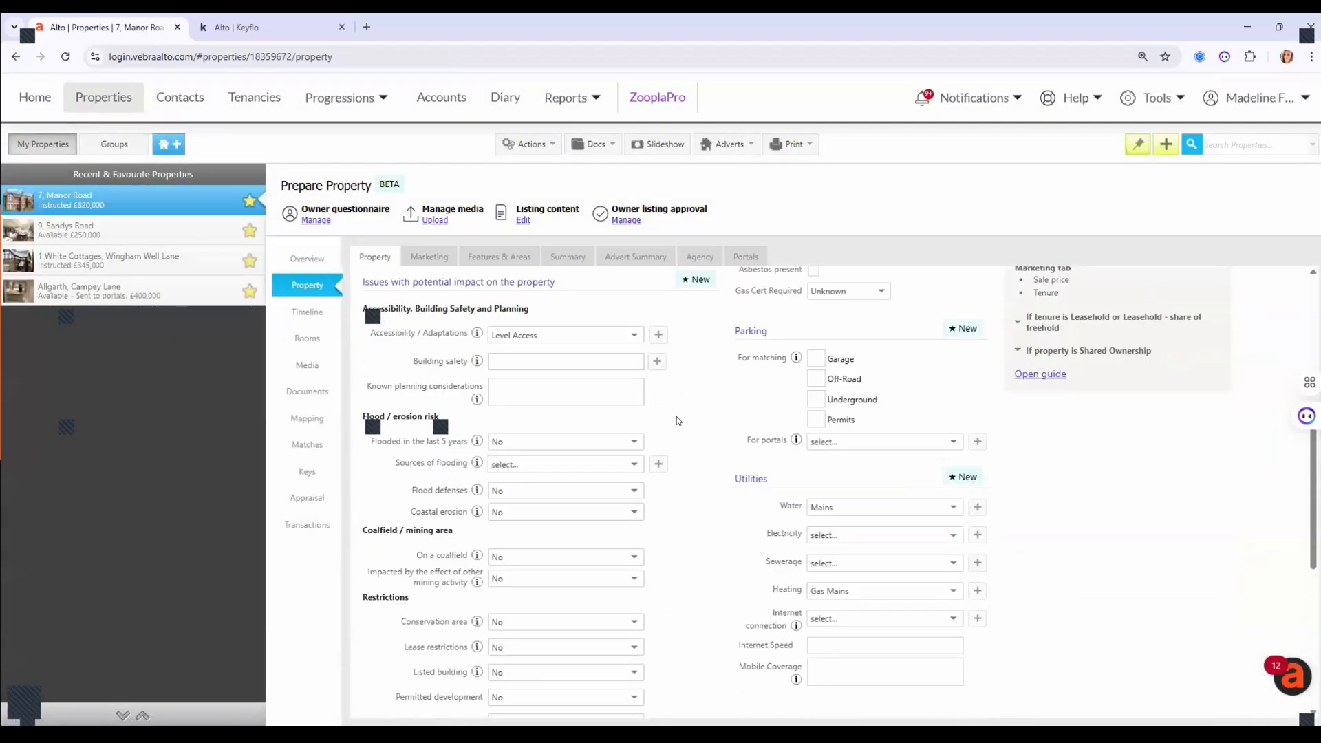
scroll(676, 416, down, 5)
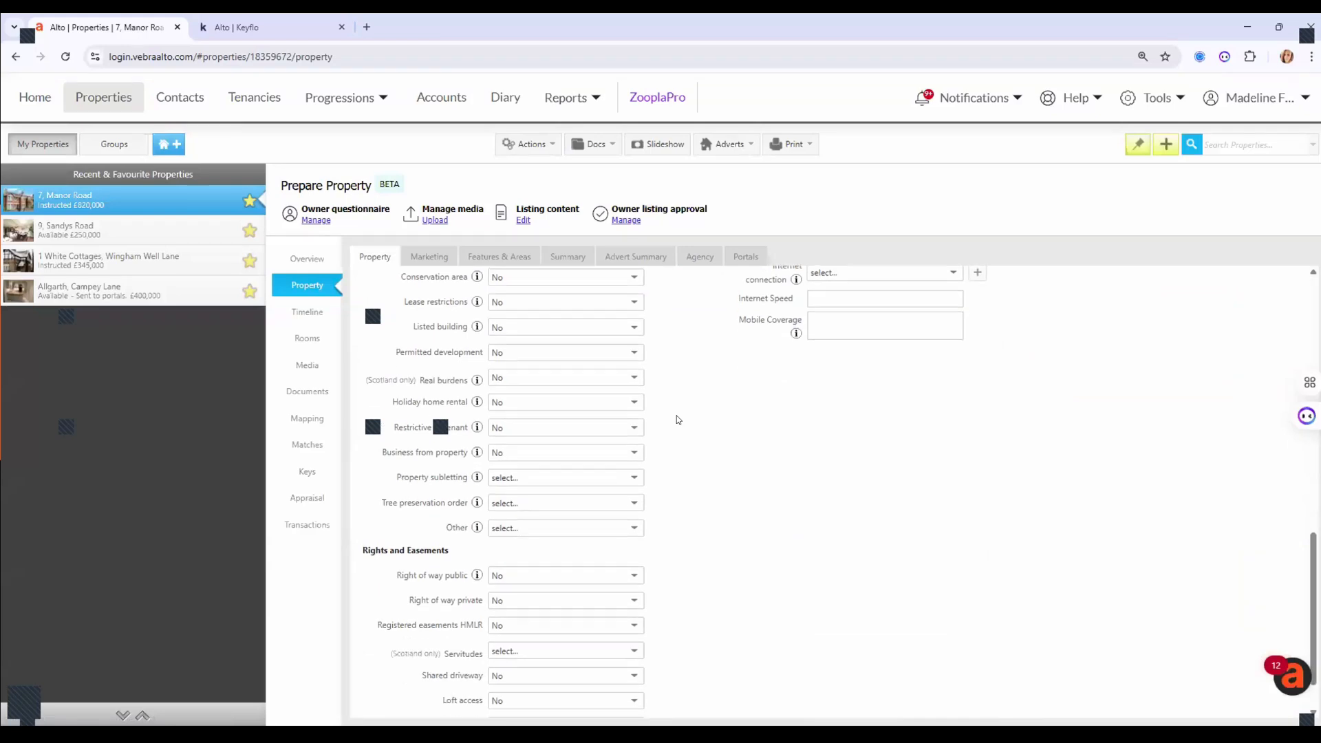
scroll(676, 415, up, 4)
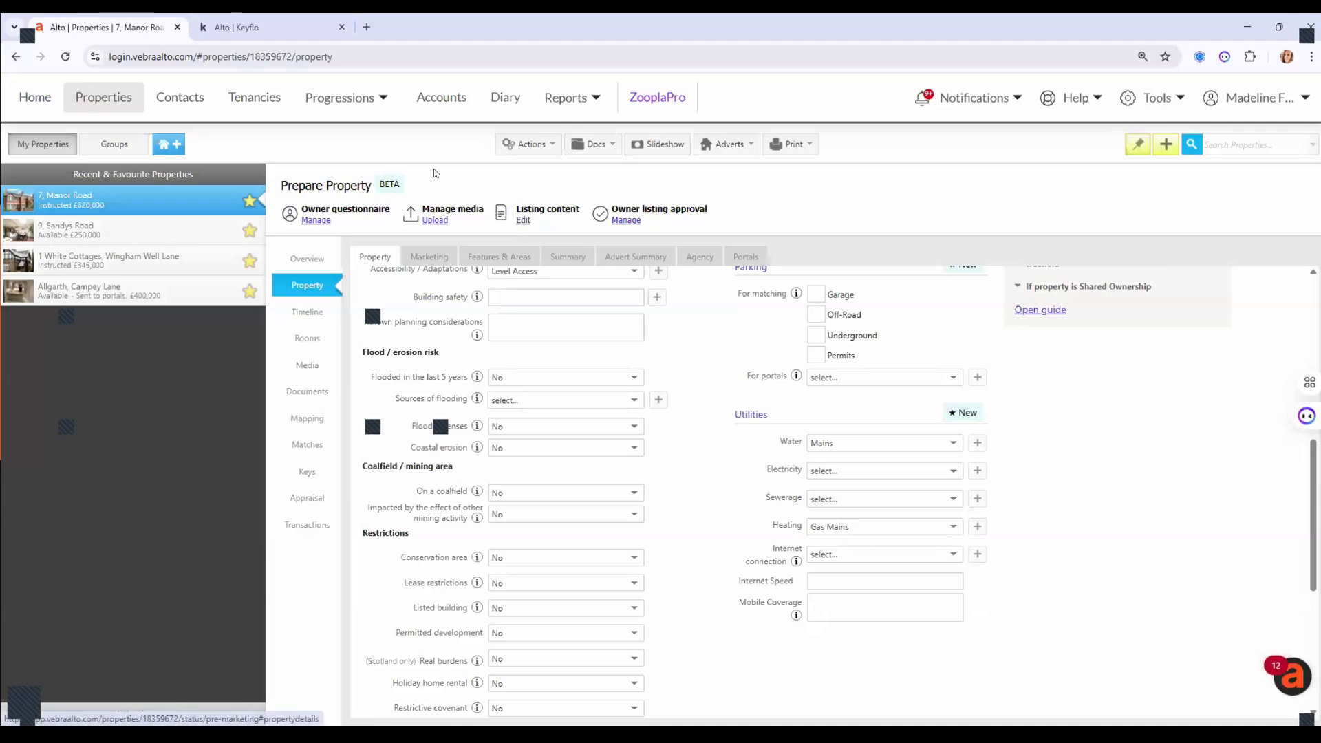
click(521, 220)
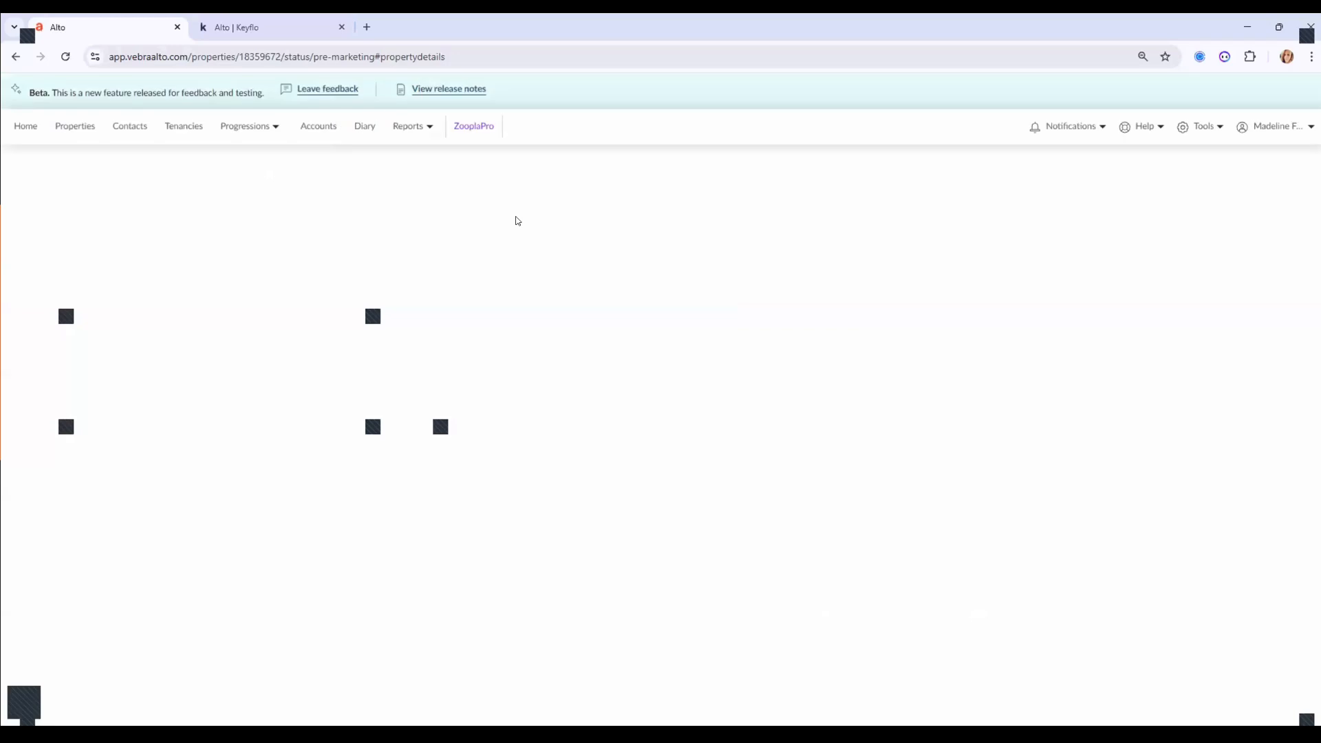
scroll(336, 301, down, 10)
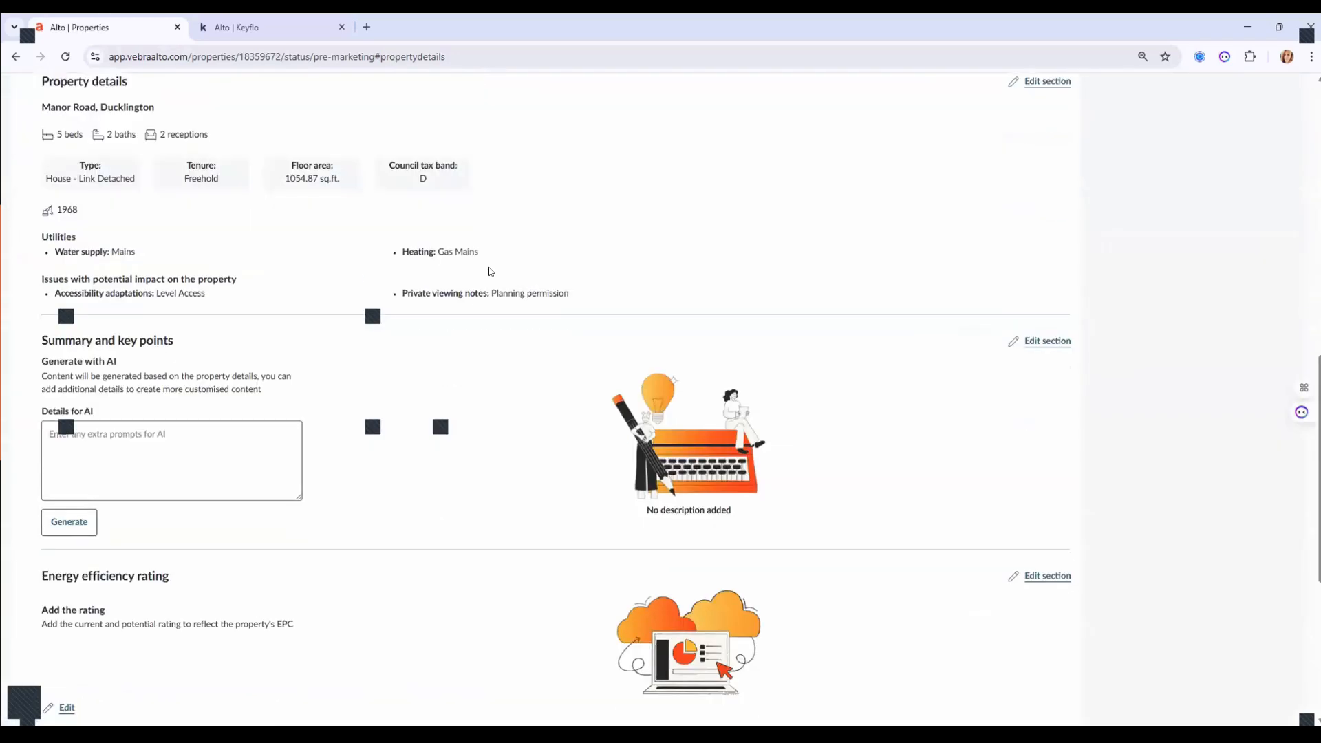
scroll(489, 272, up, 6)
scroll(489, 272, up, 5)
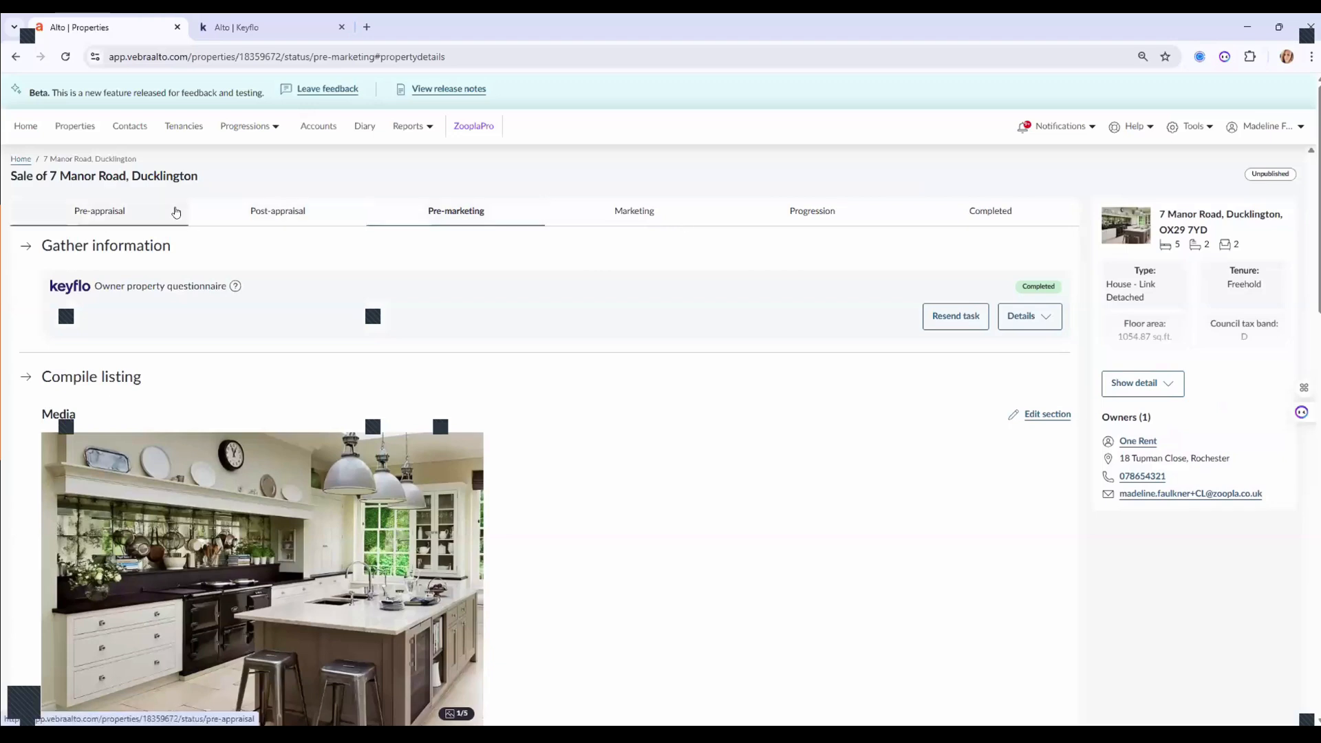
click(71, 211)
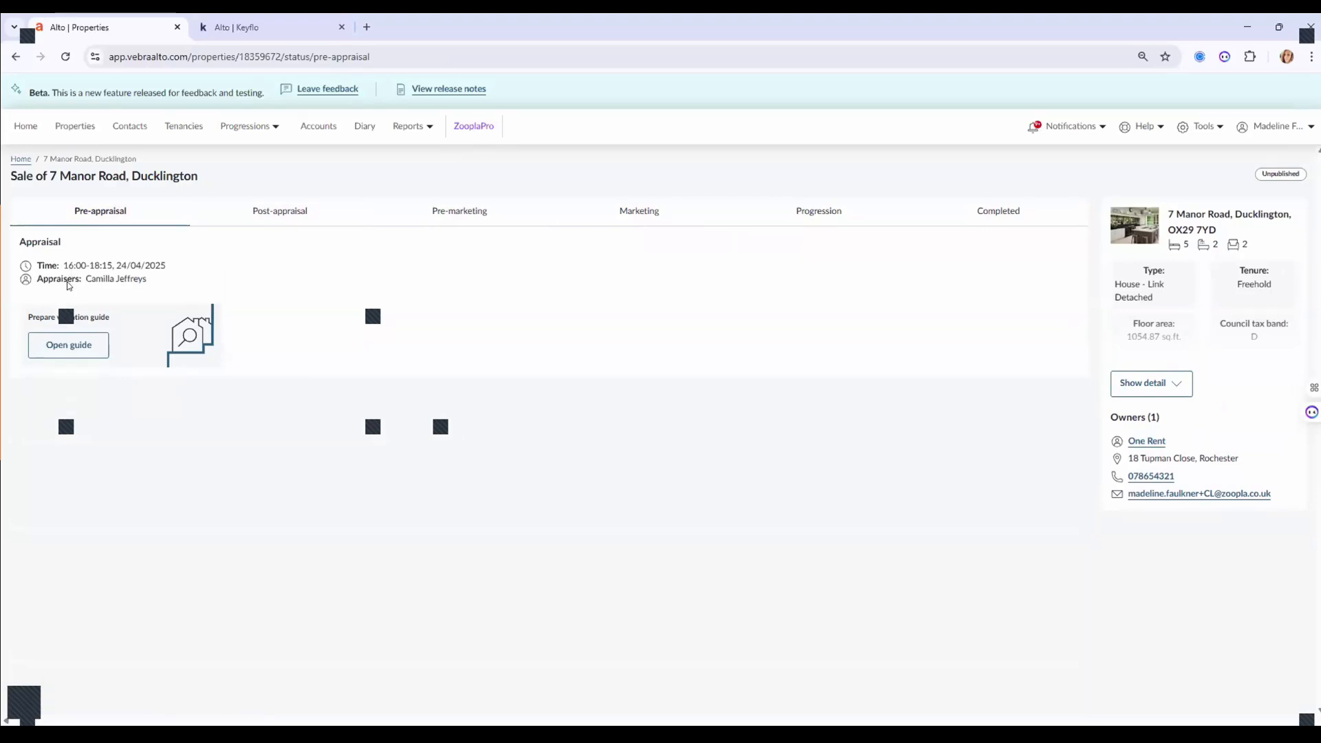
click(267, 212)
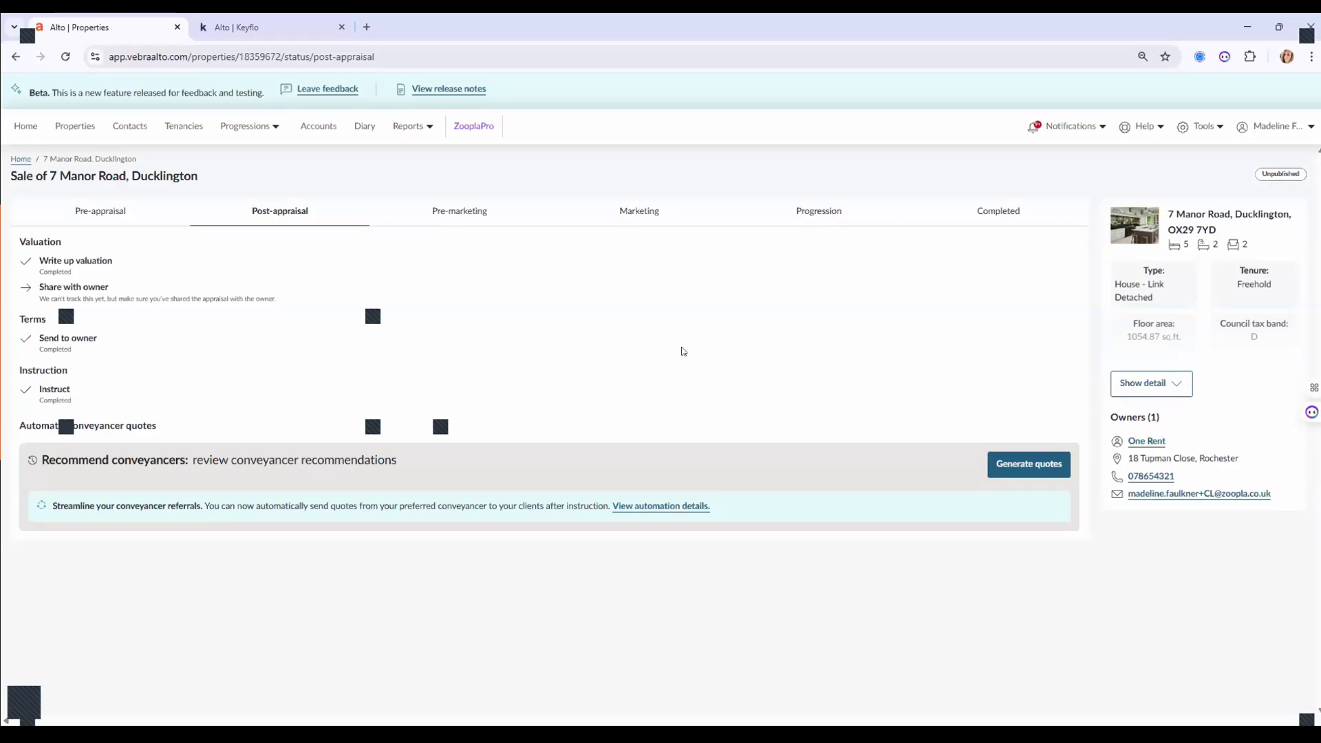
click(450, 210)
Edit the listing's Media section, showing the four photos, floorplan.png and the file uploader.
scroll(775, 365, down, 2)
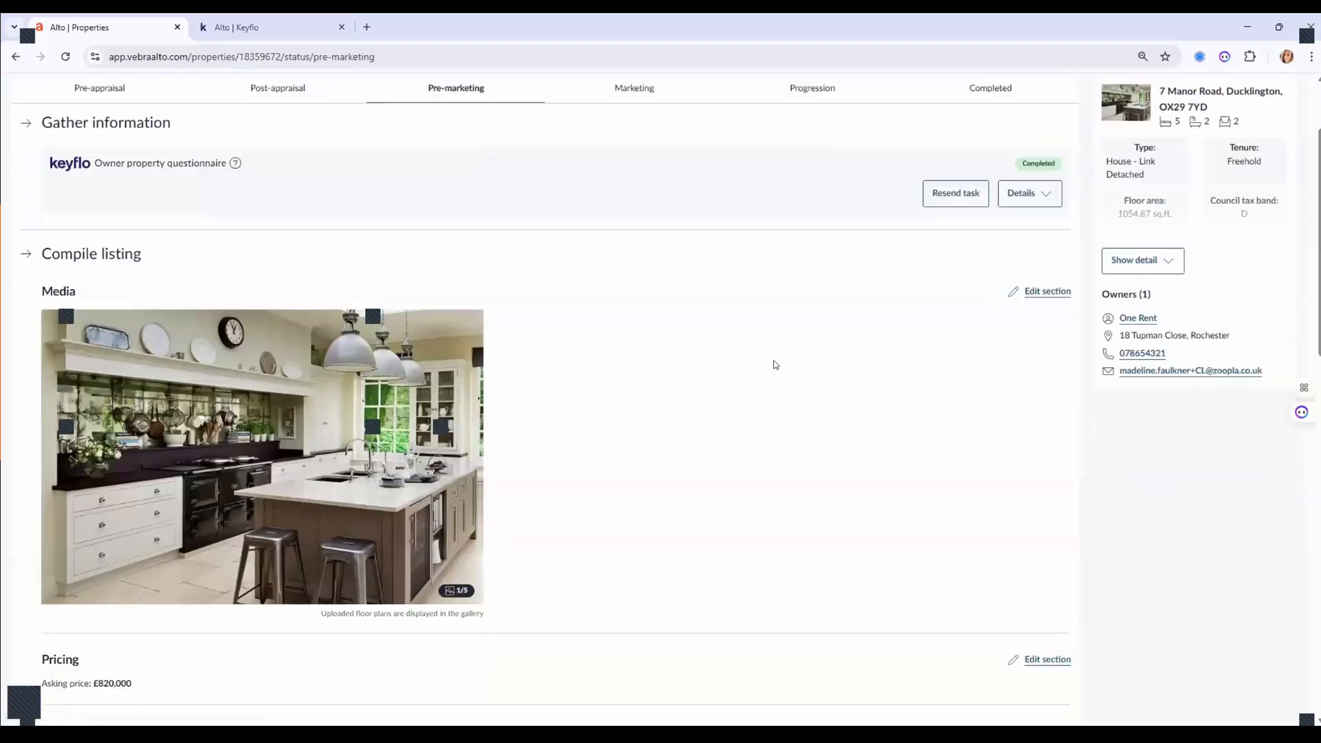
mouse_move(405, 444)
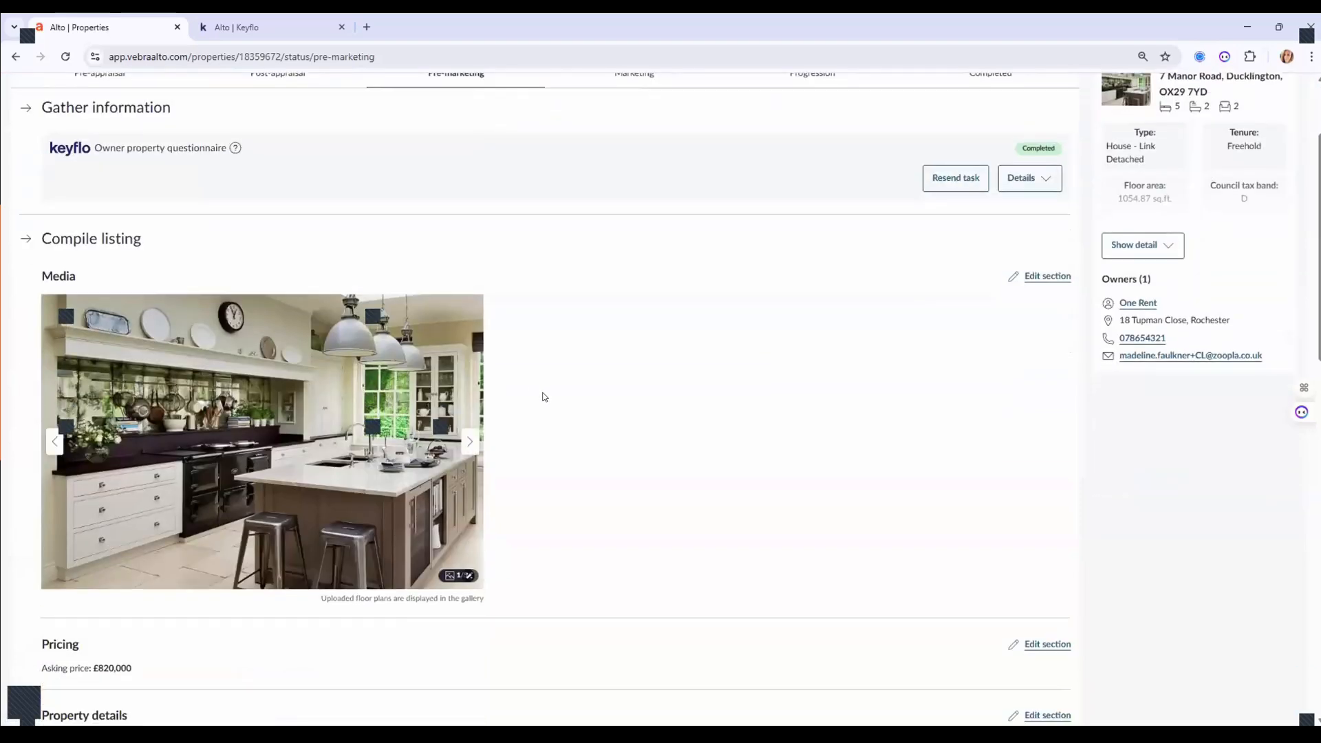
scroll(544, 397, down, 4)
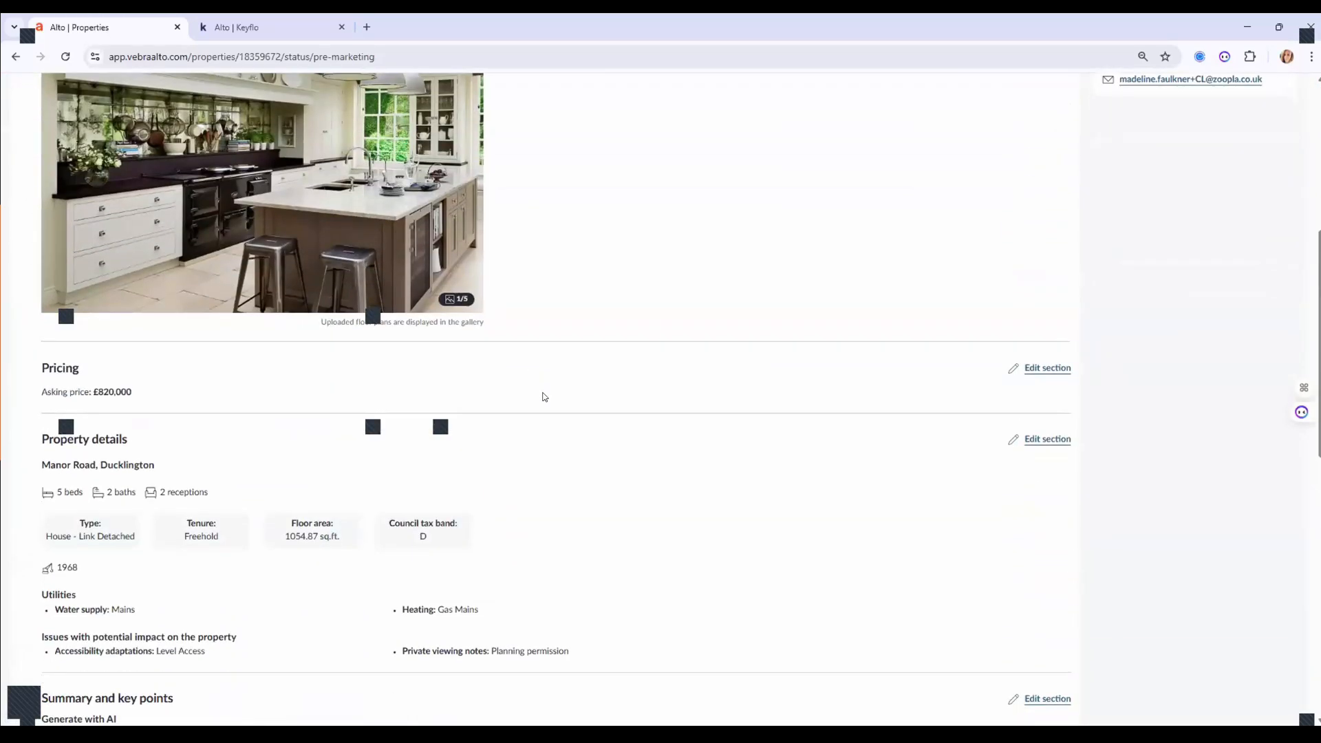
scroll(544, 397, up, 2)
scroll(544, 397, up, 2)
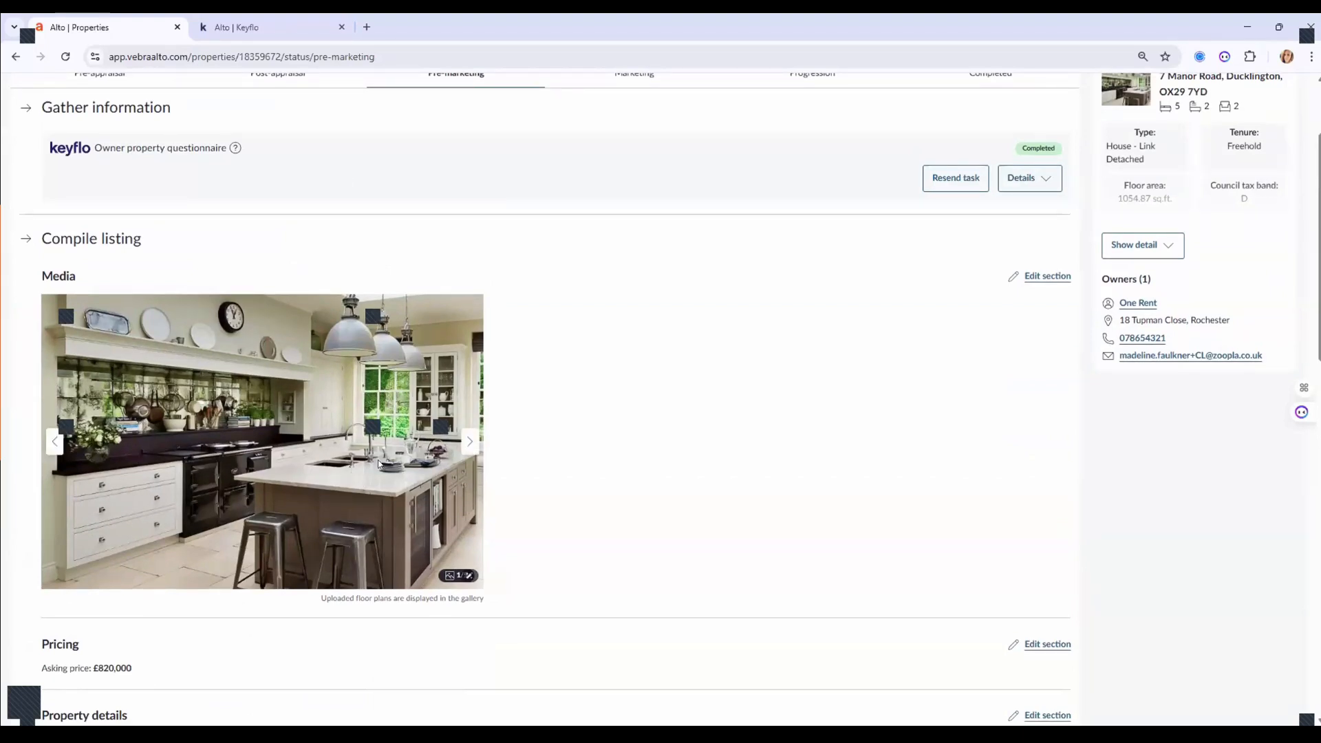
click(1033, 277)
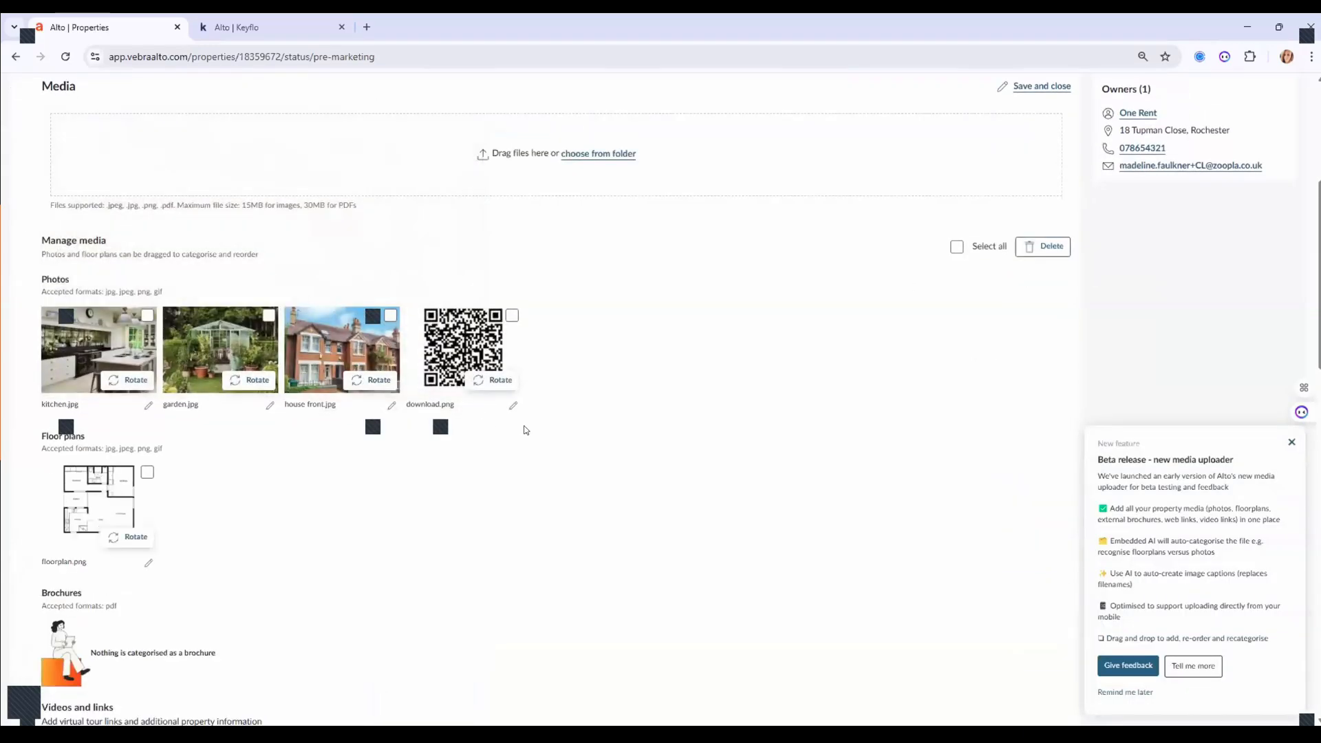
scroll(525, 430, up, 1)
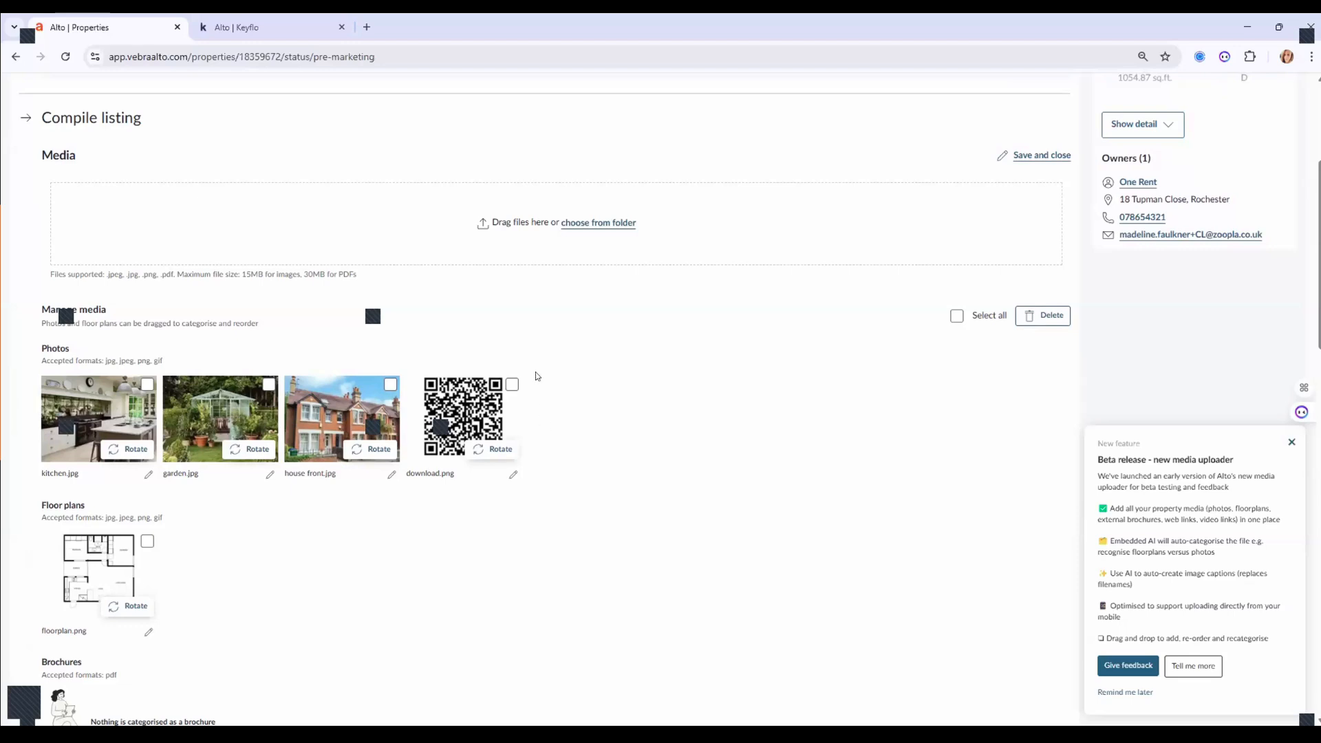
Upload the Bedroom and Bedroom 1 photos to the listing's media gallery.
click(573, 222)
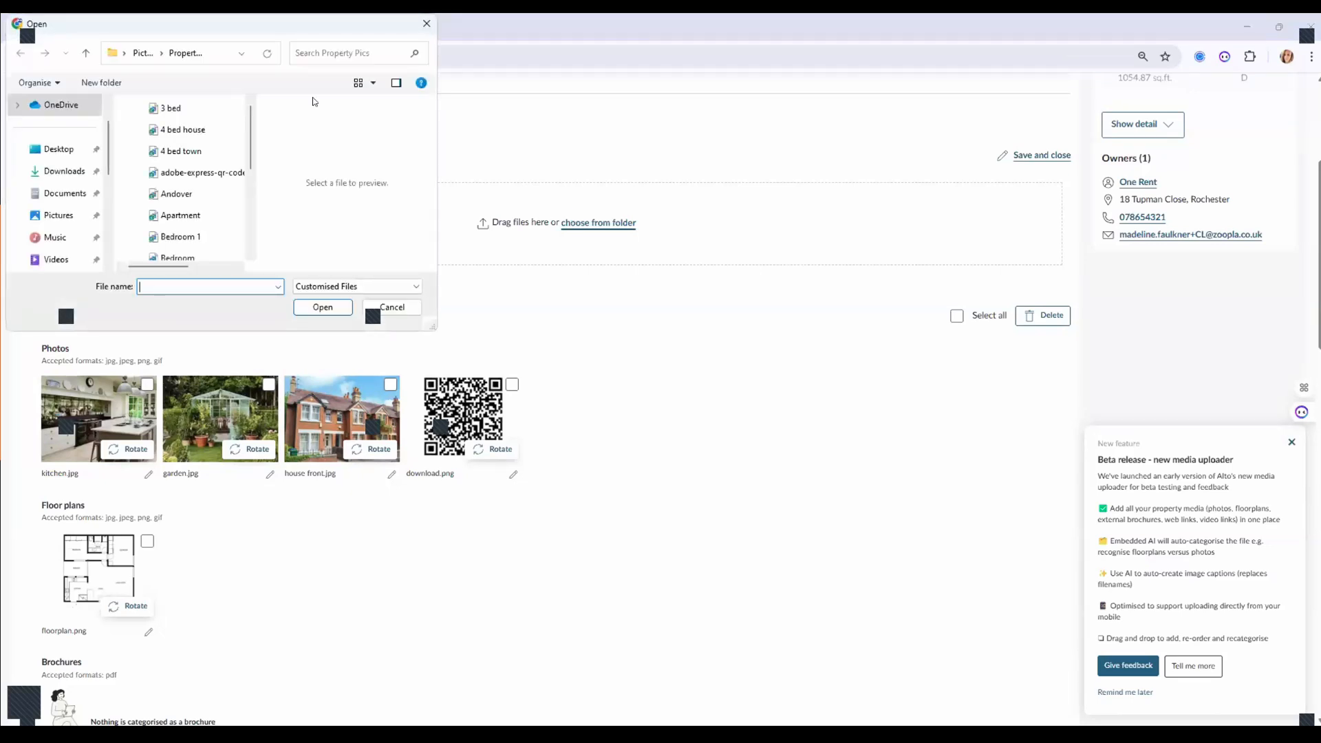
click(174, 235)
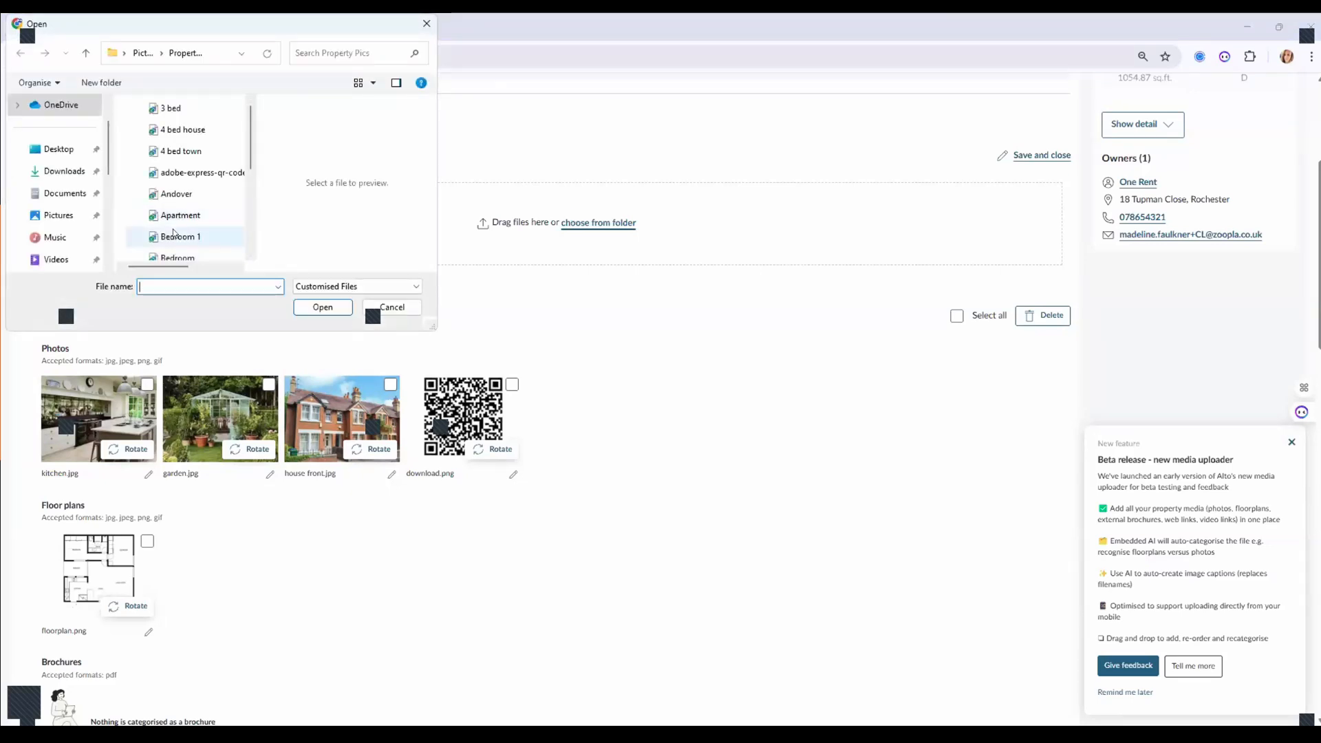
shift+click(196, 252)
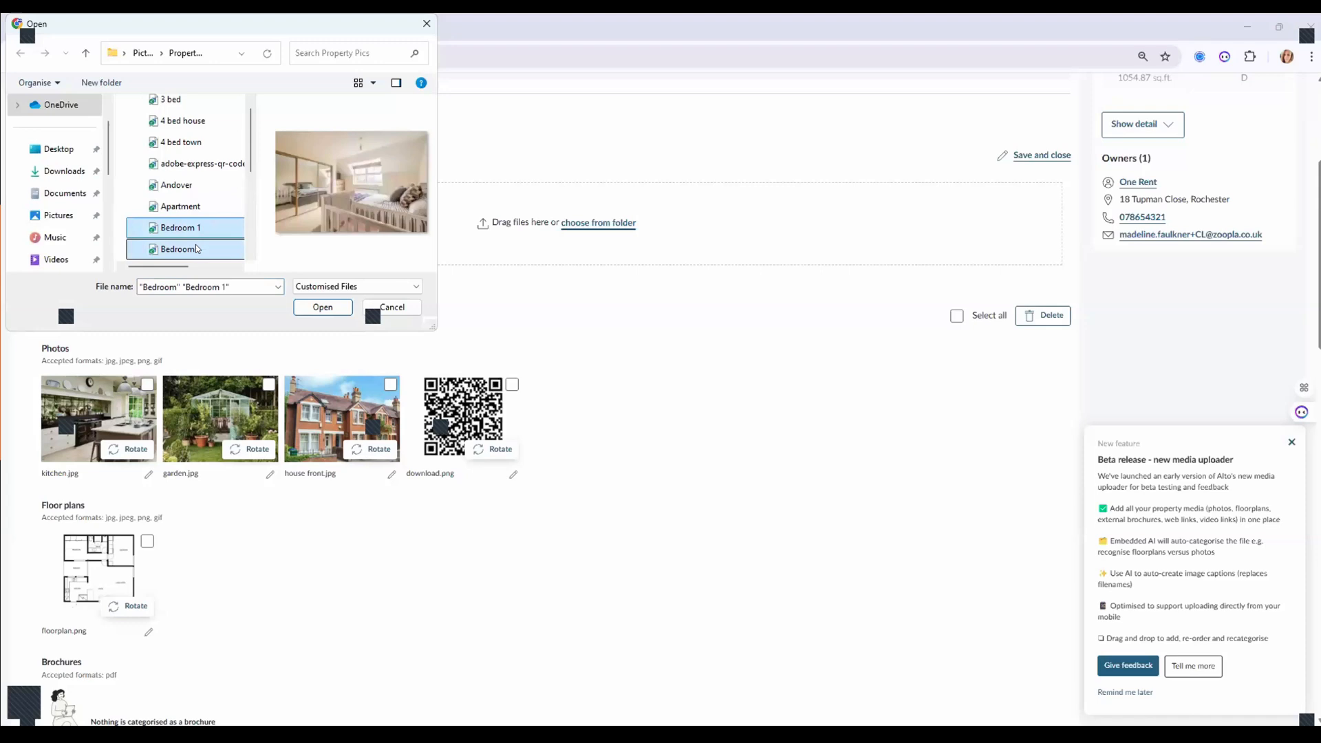
click(303, 313)
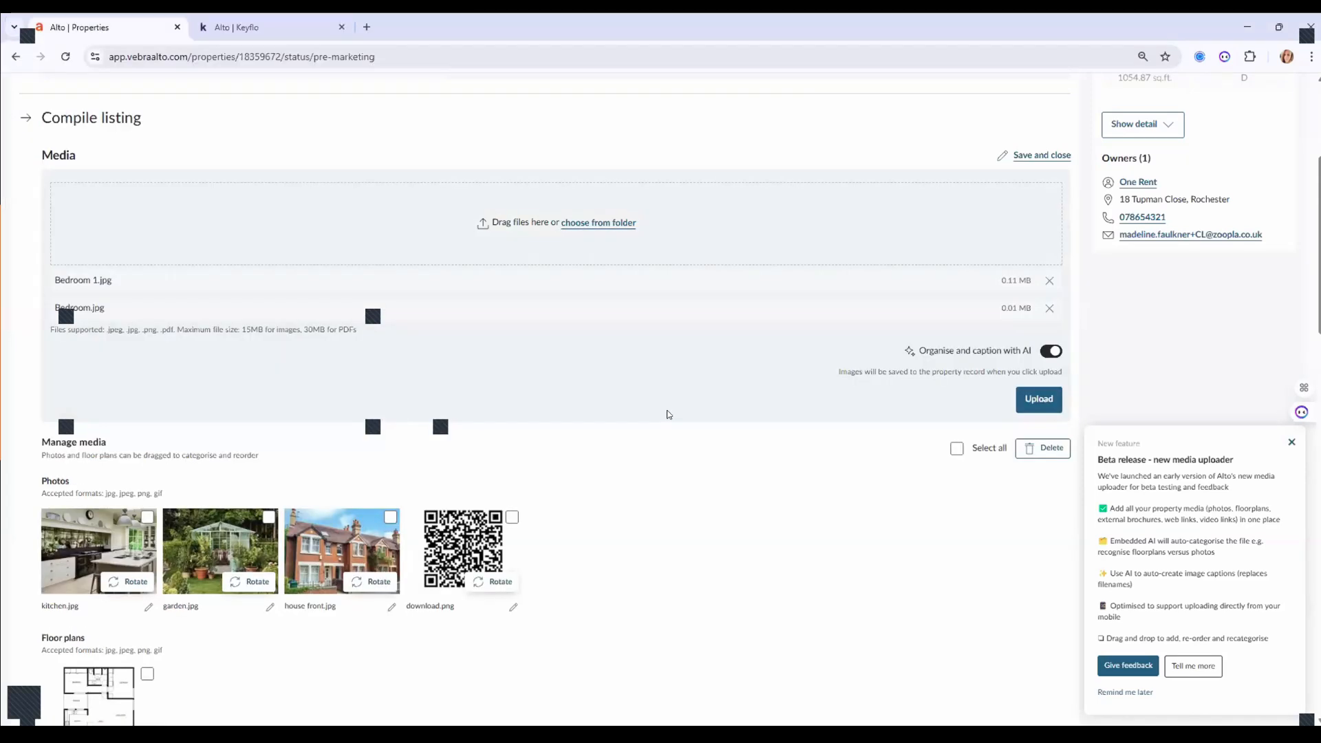
click(1036, 398)
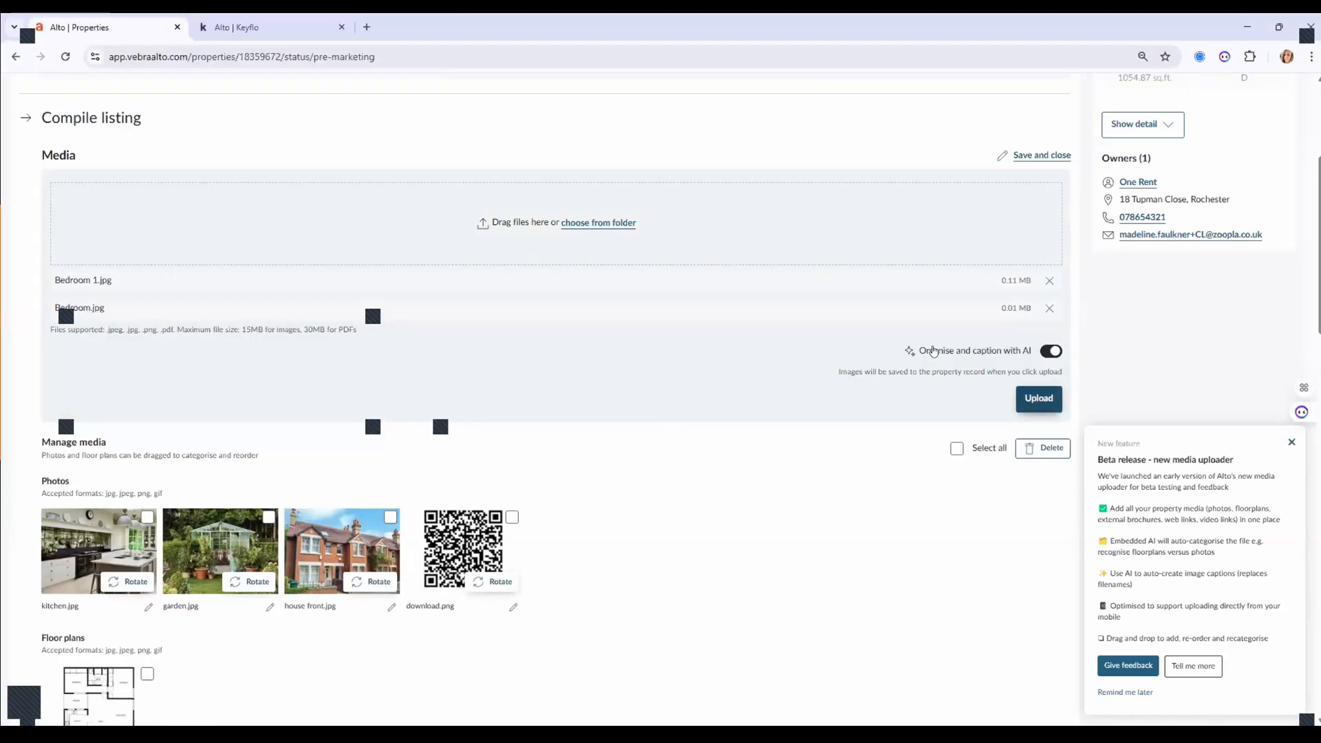
click(1032, 403)
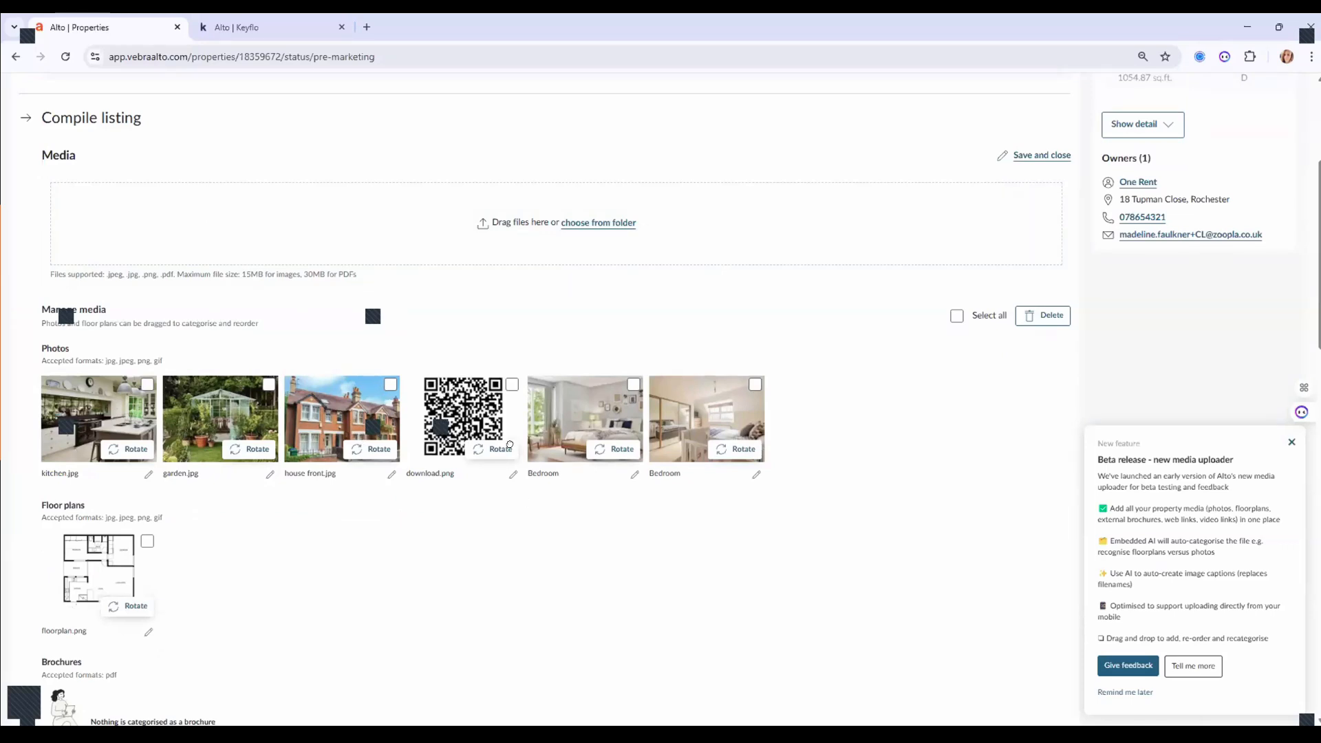
Move the QR code image (download.png) to the end of the gallery and save the media.
drag(441, 398, 845, 494)
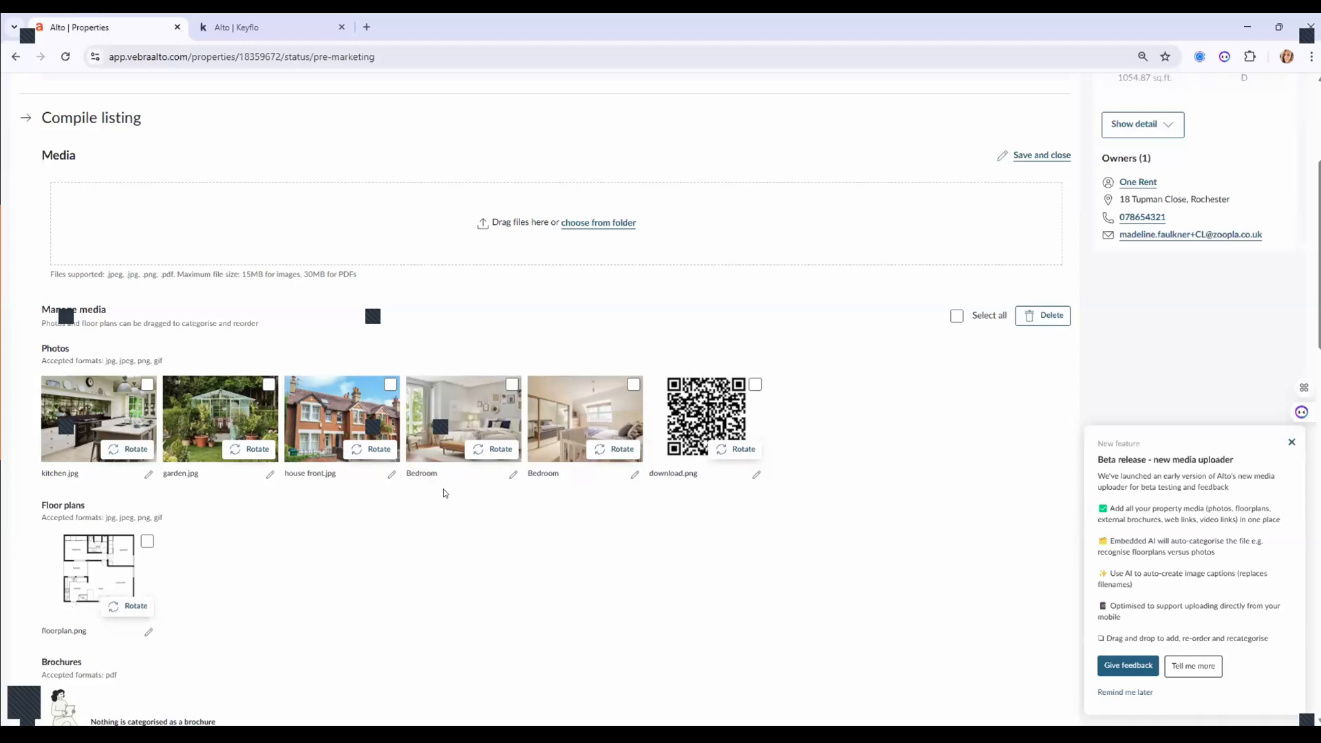
scroll(470, 535, down, 2)
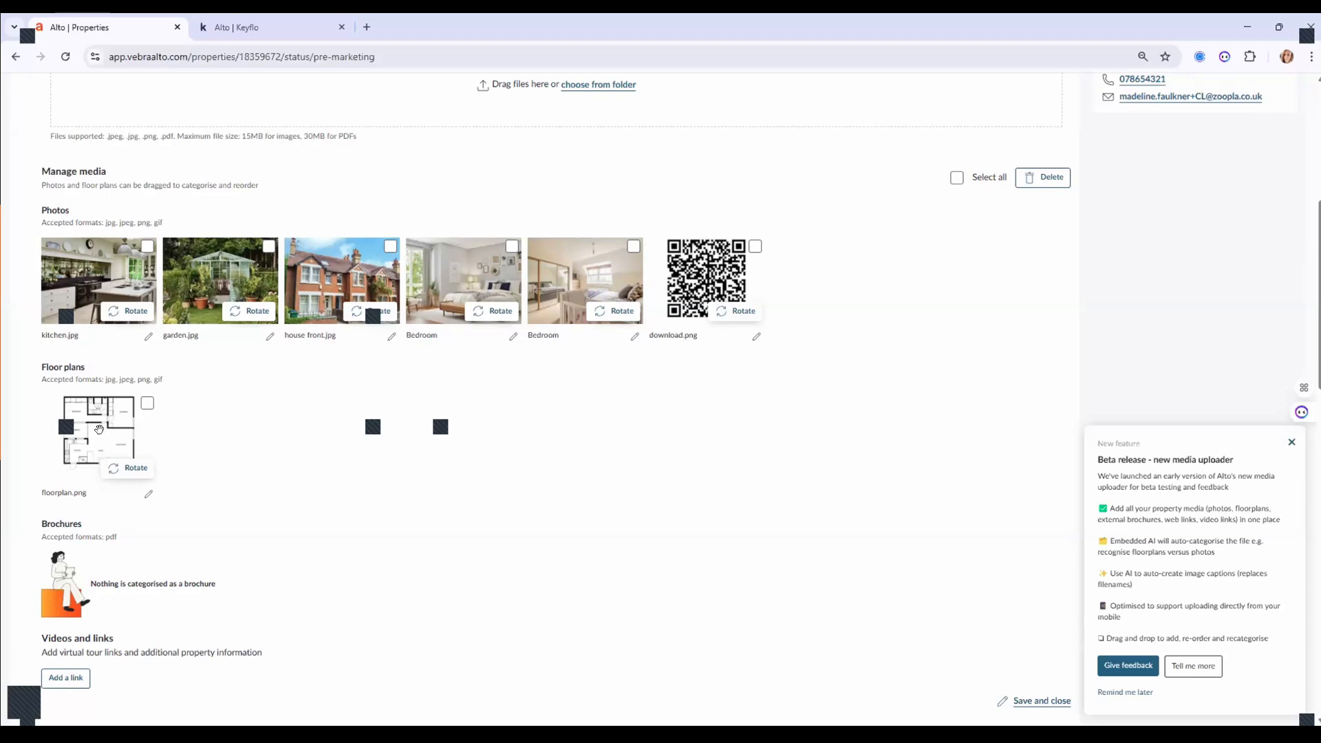
scroll(292, 460, down, 3)
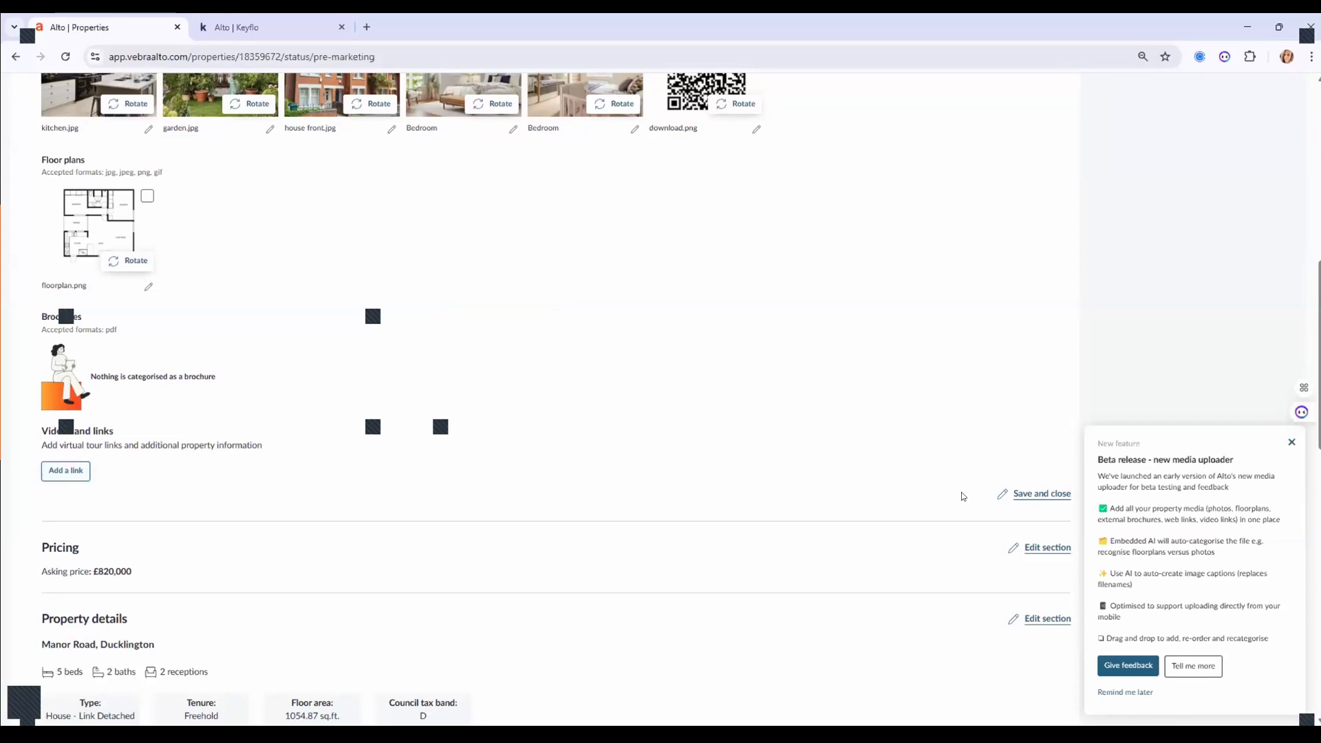
click(1031, 496)
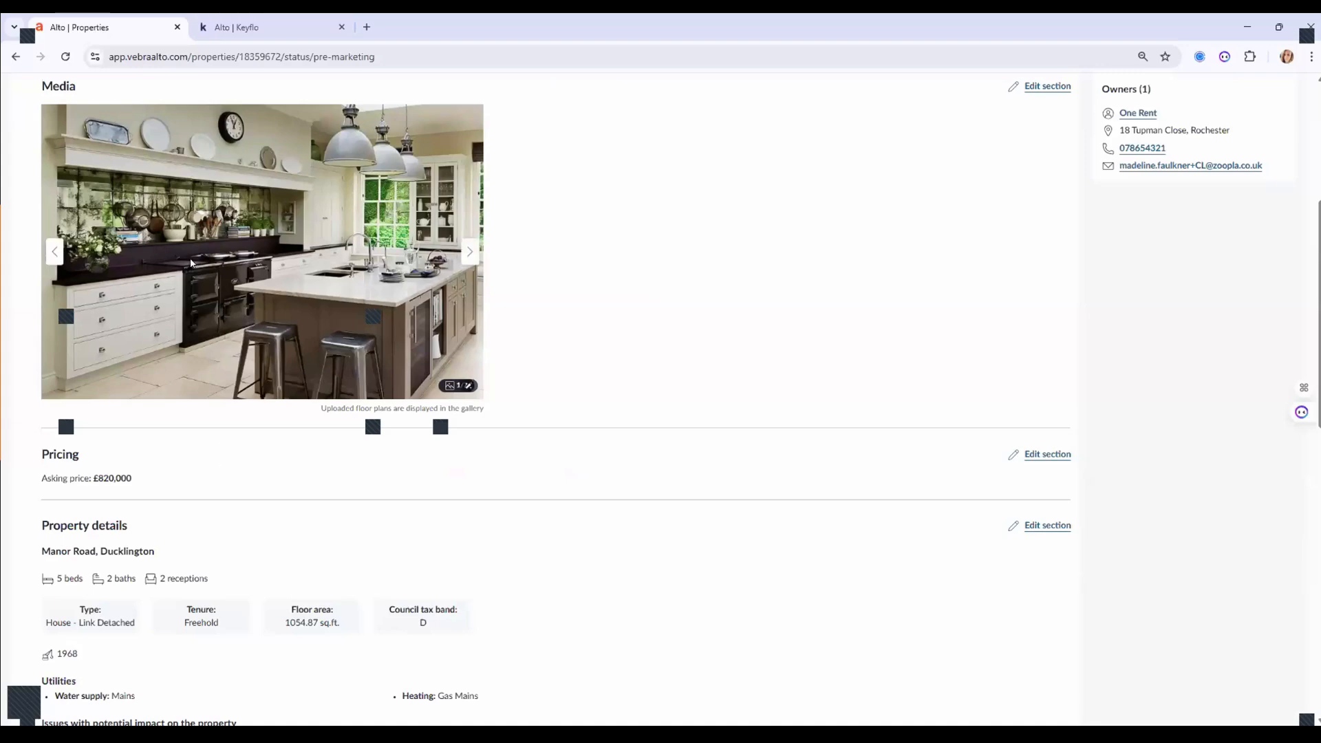
Step through the listing gallery to the bedroom photo, then scroll down to Summary and key points.
scroll(192, 260, down, 2)
scroll(192, 260, up, 2)
click(462, 247)
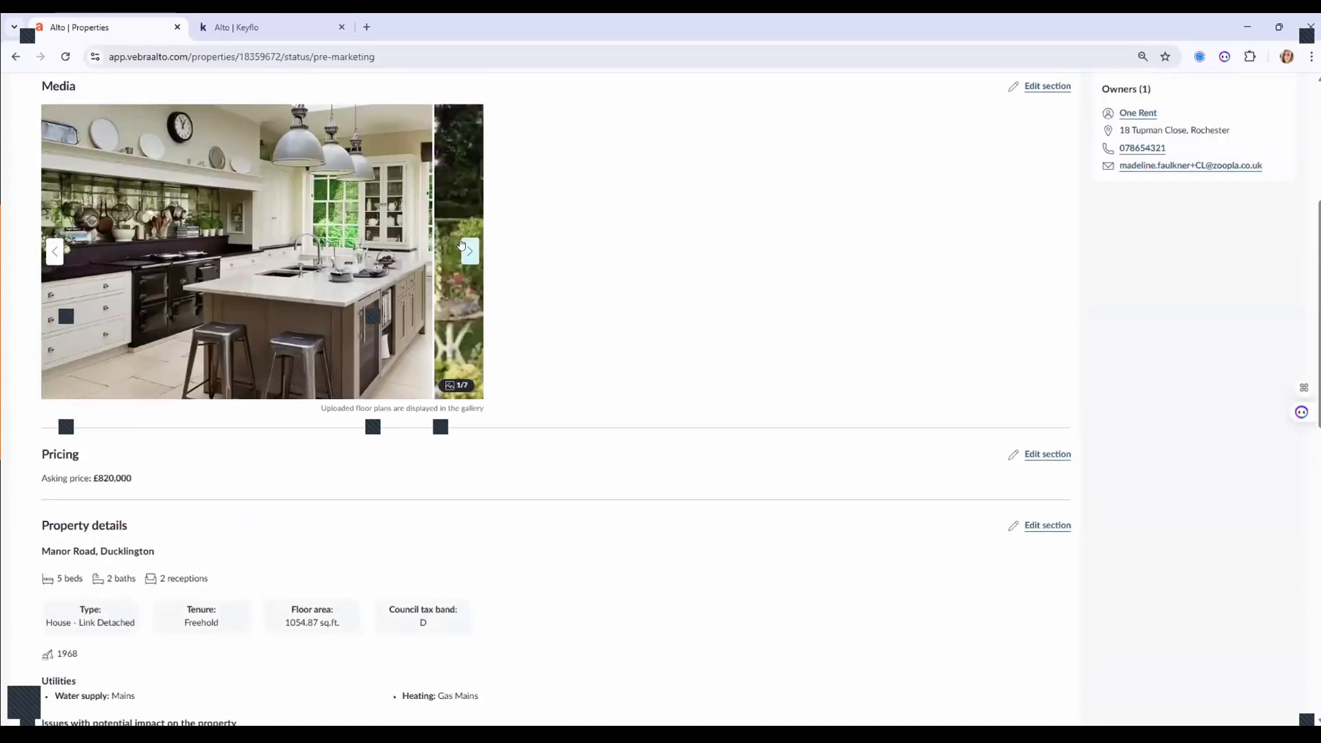
click(470, 250)
click(470, 250)
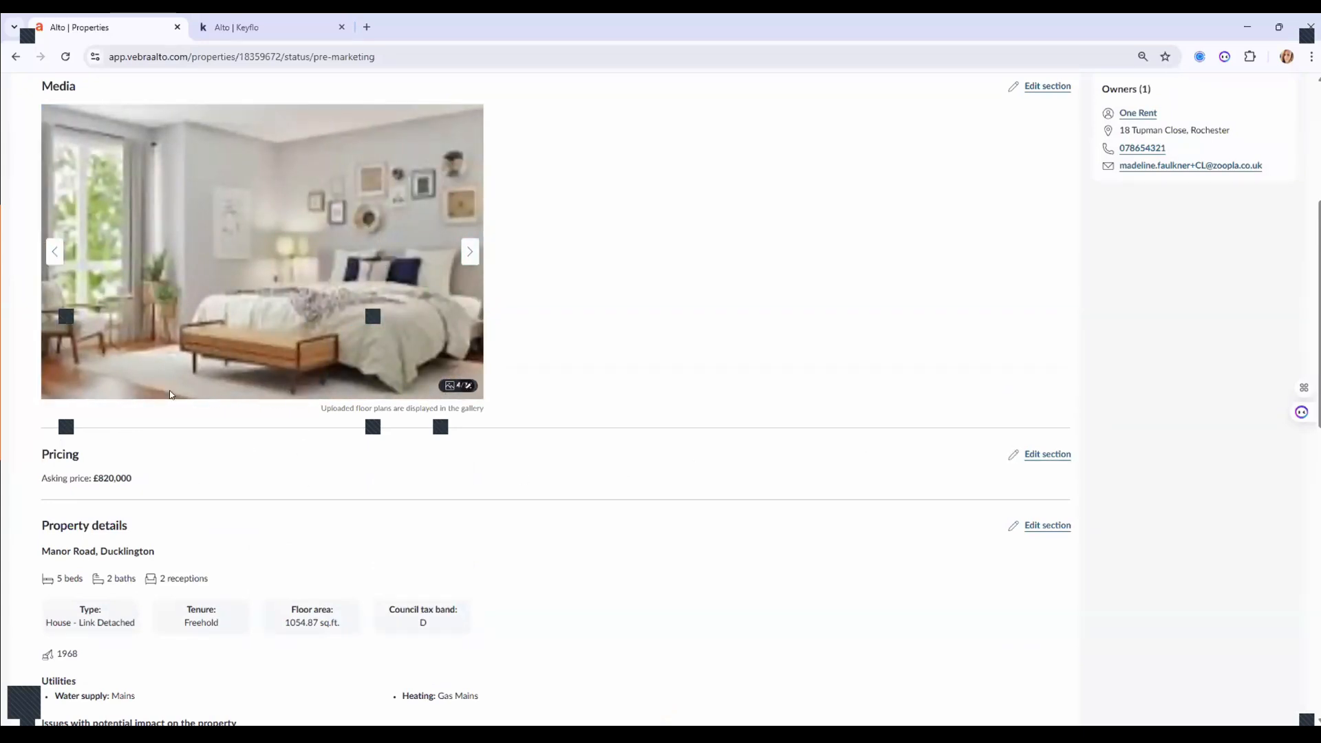
scroll(218, 607, down, 1)
scroll(258, 570, down, 2)
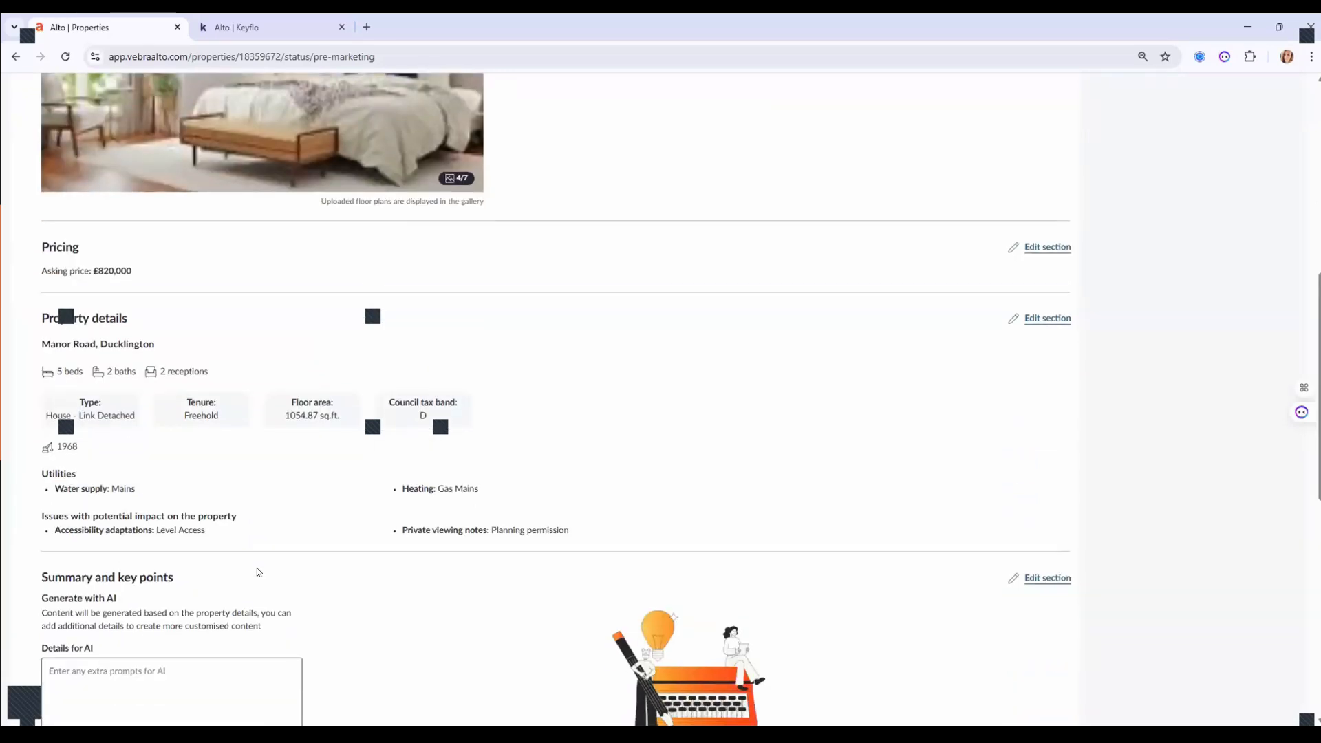
scroll(258, 572, down, 2)
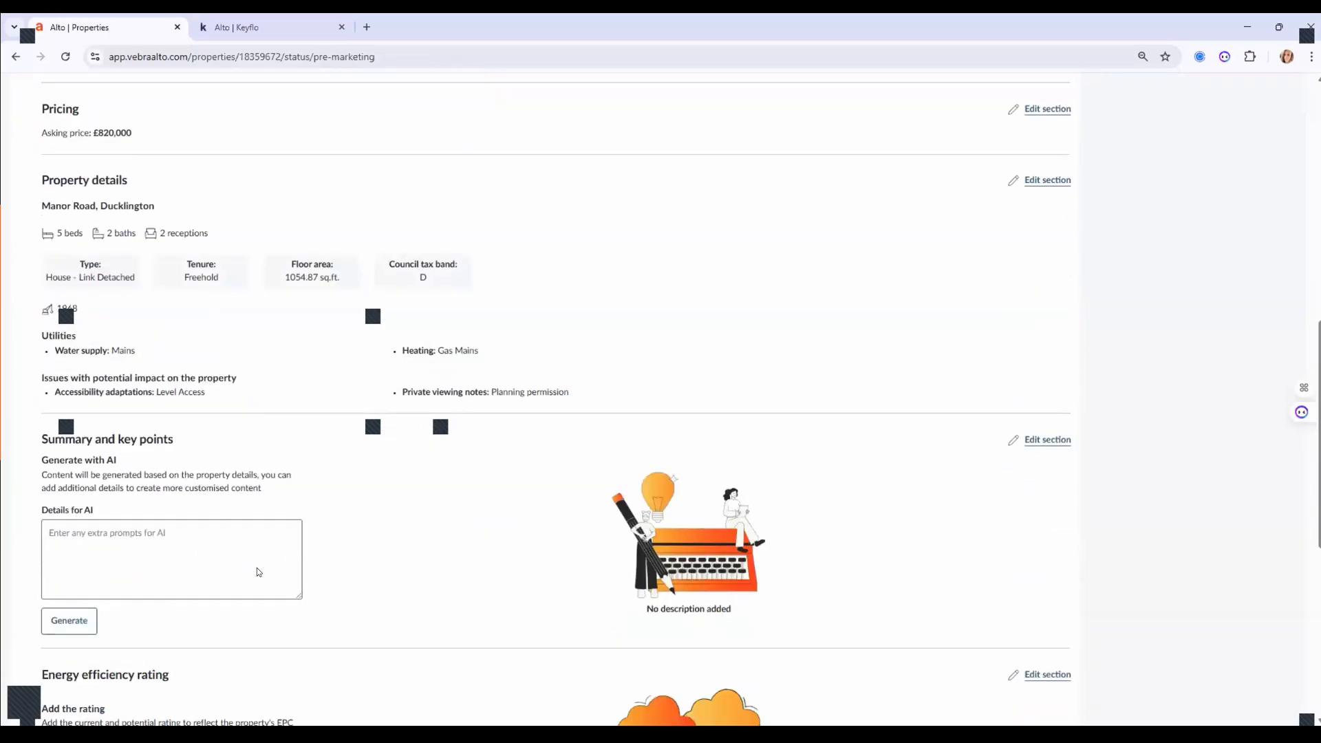
scroll(258, 572, down, 1)
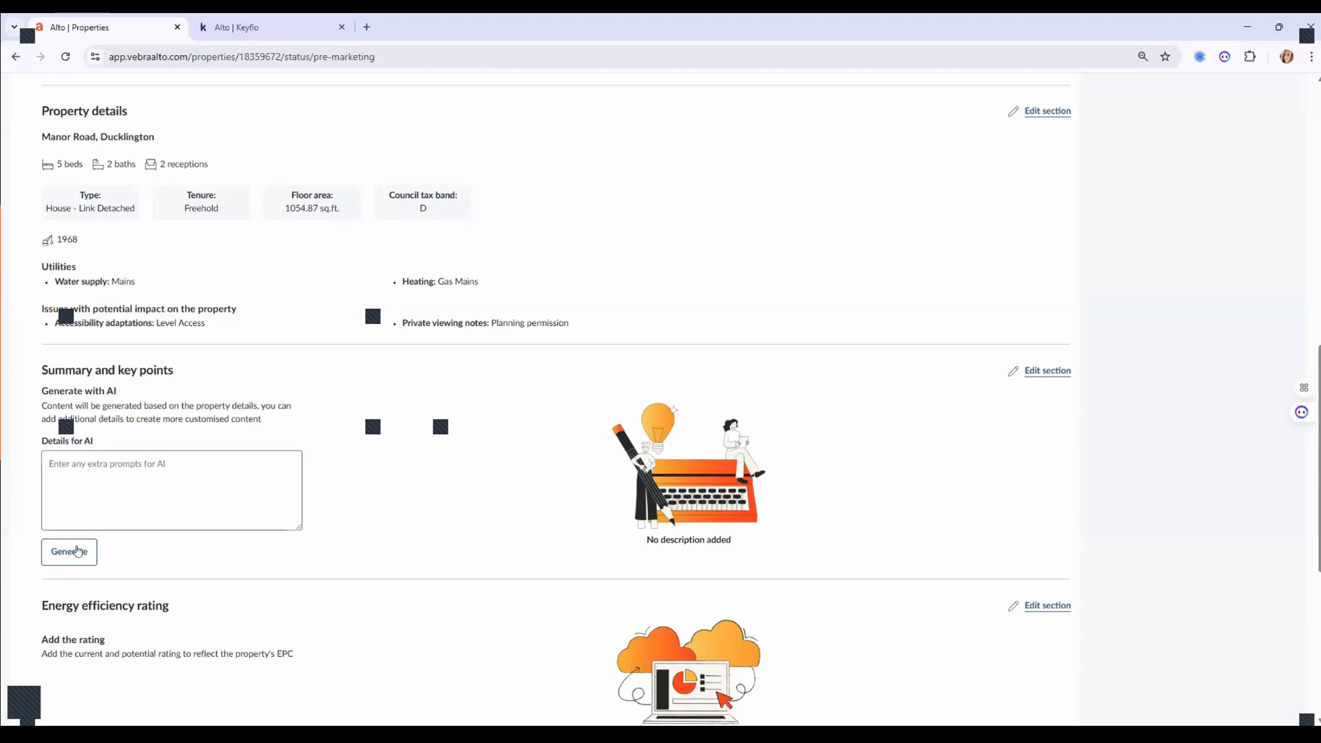
Generate AI key points and a description using the extra prompt 'Make it nice'.
click(118, 482)
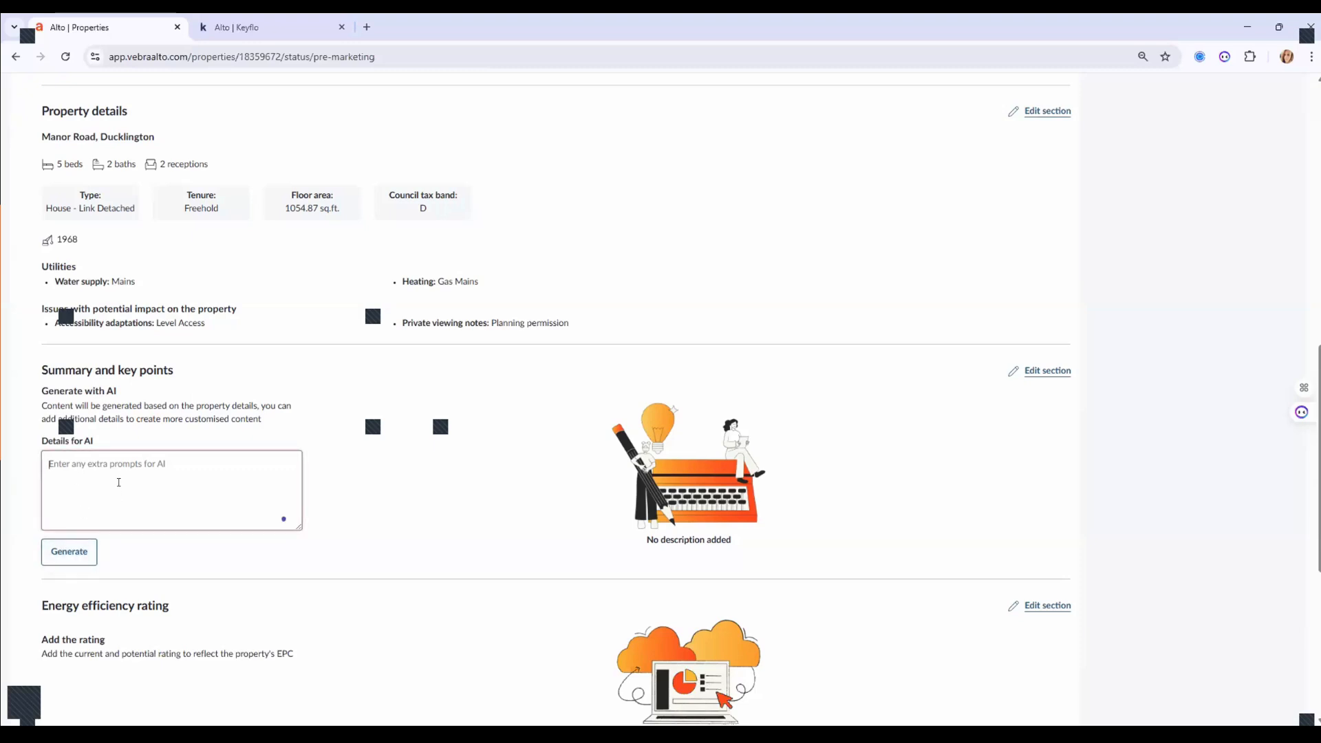
text(Mee)
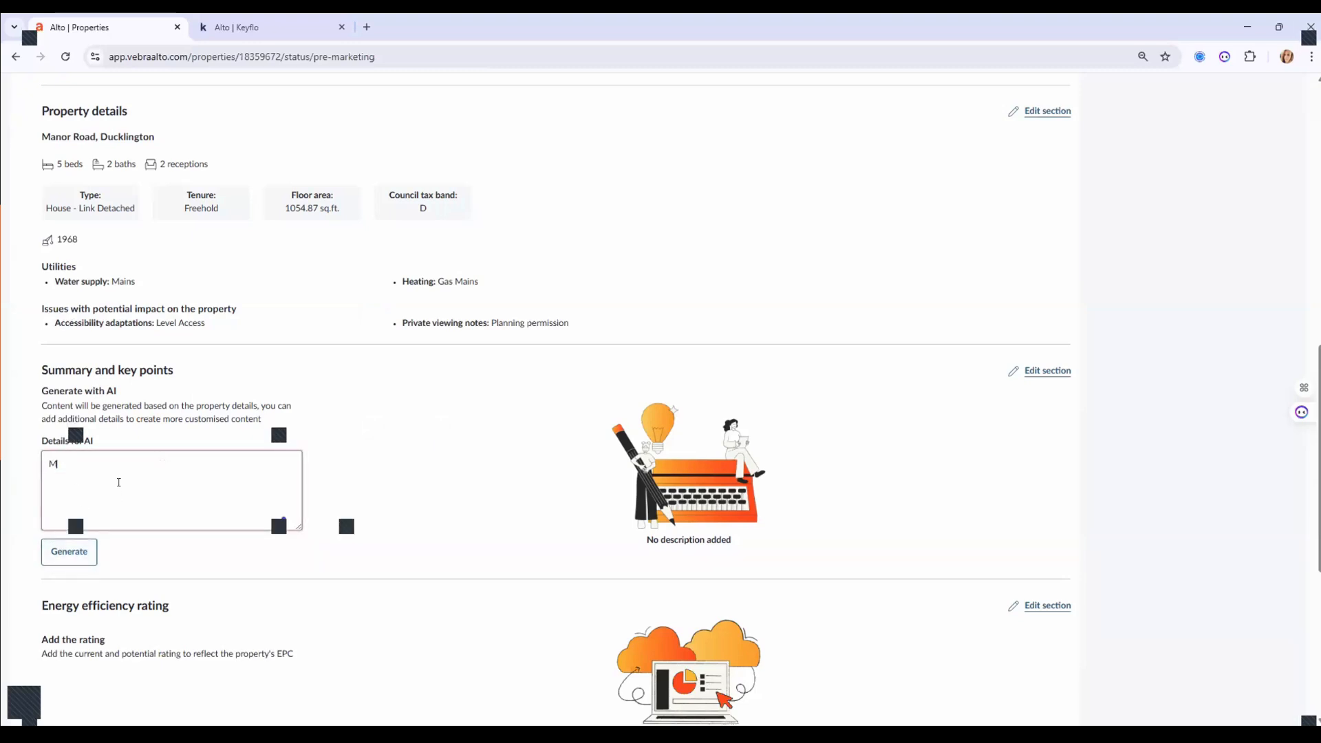
key(BackSpace)
key(BackSpace)
text(ake it nice)
click(90, 552)
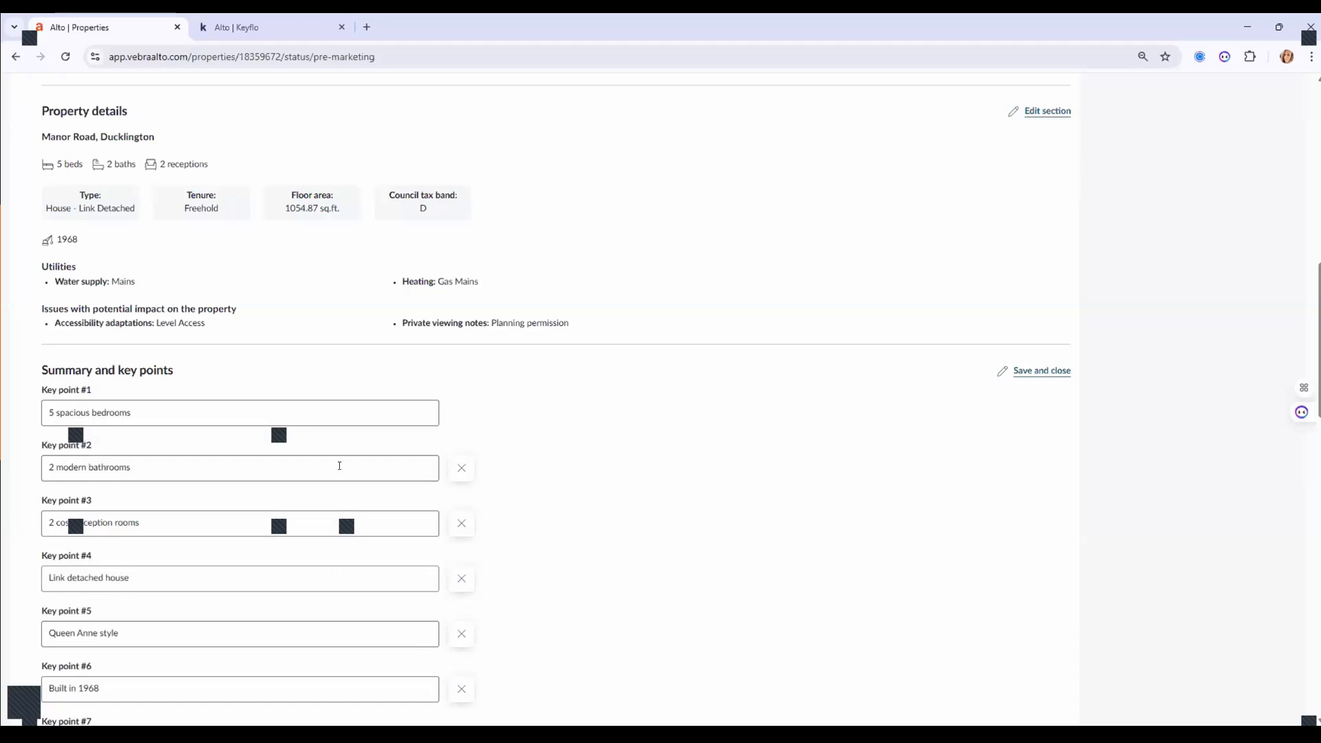
Review the ten generated key points and description, then save the section.
scroll(634, 463, down, 2)
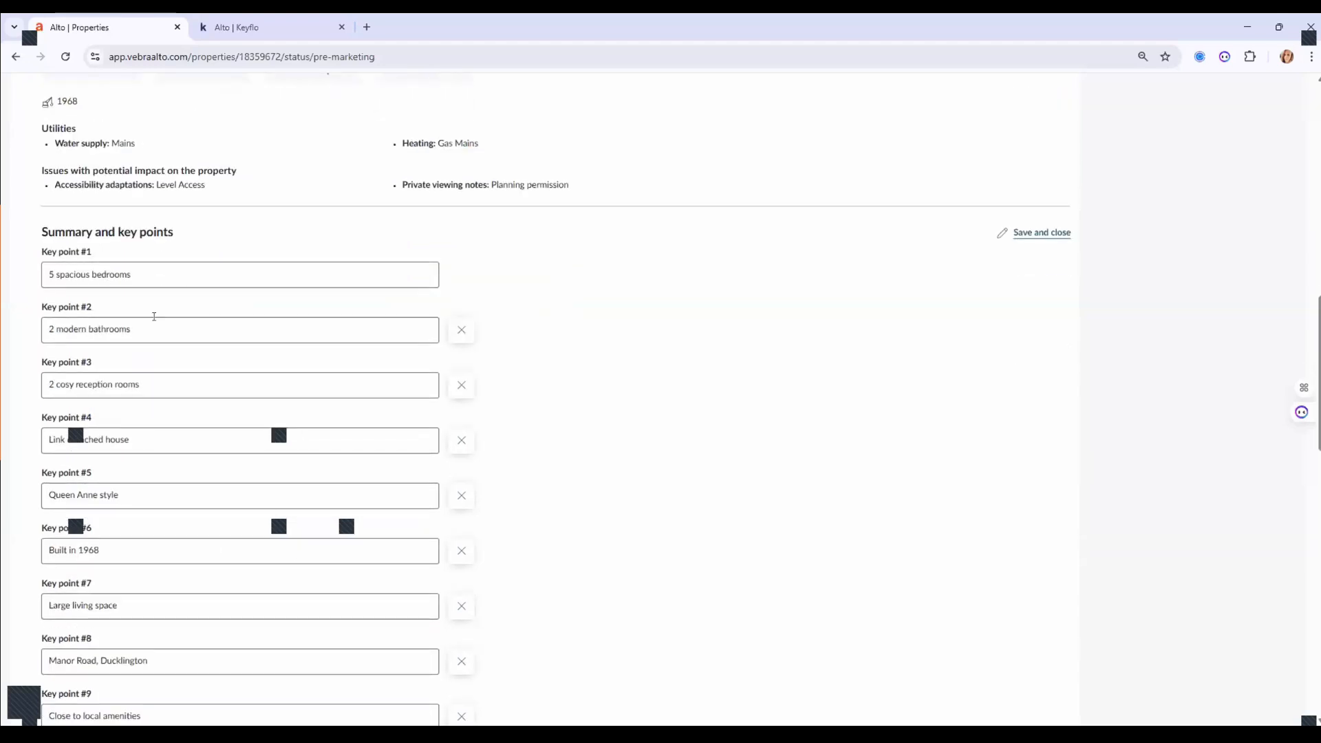
scroll(697, 449, down, 3)
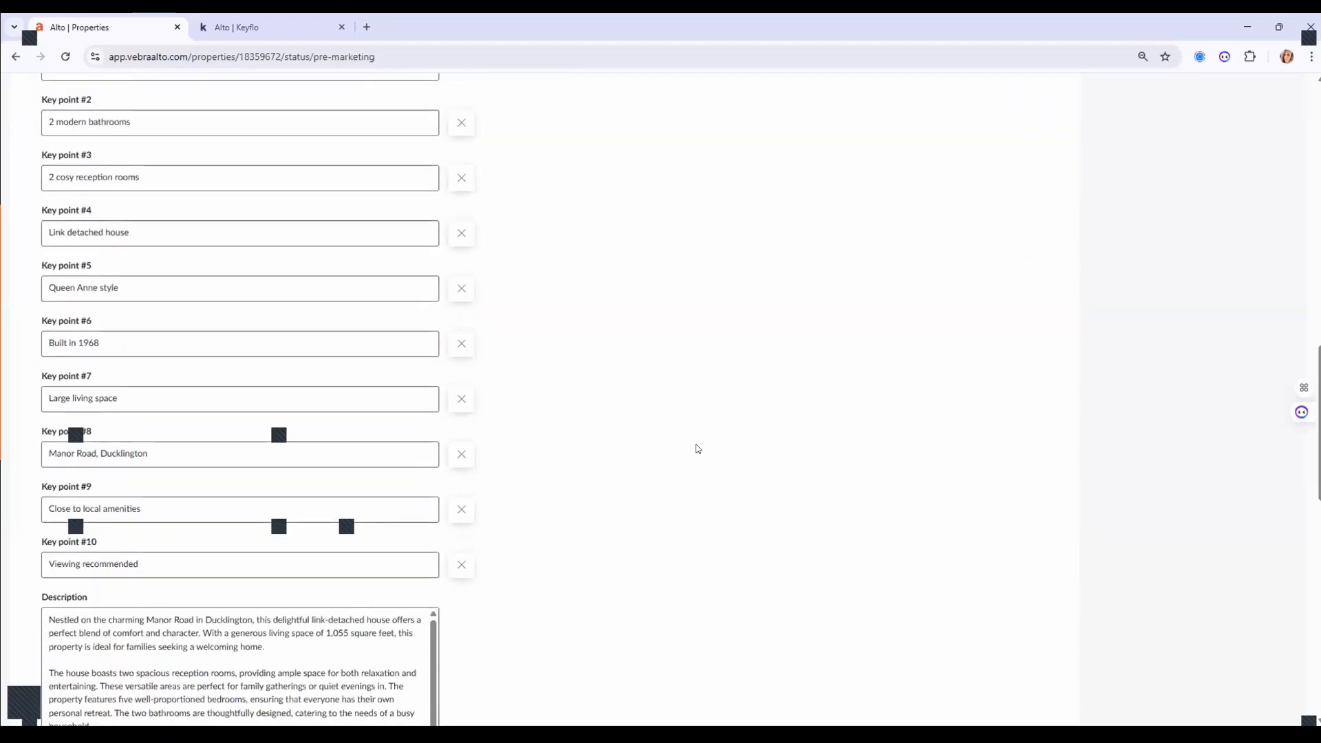
scroll(697, 448, down, 2)
scroll(698, 449, down, 1)
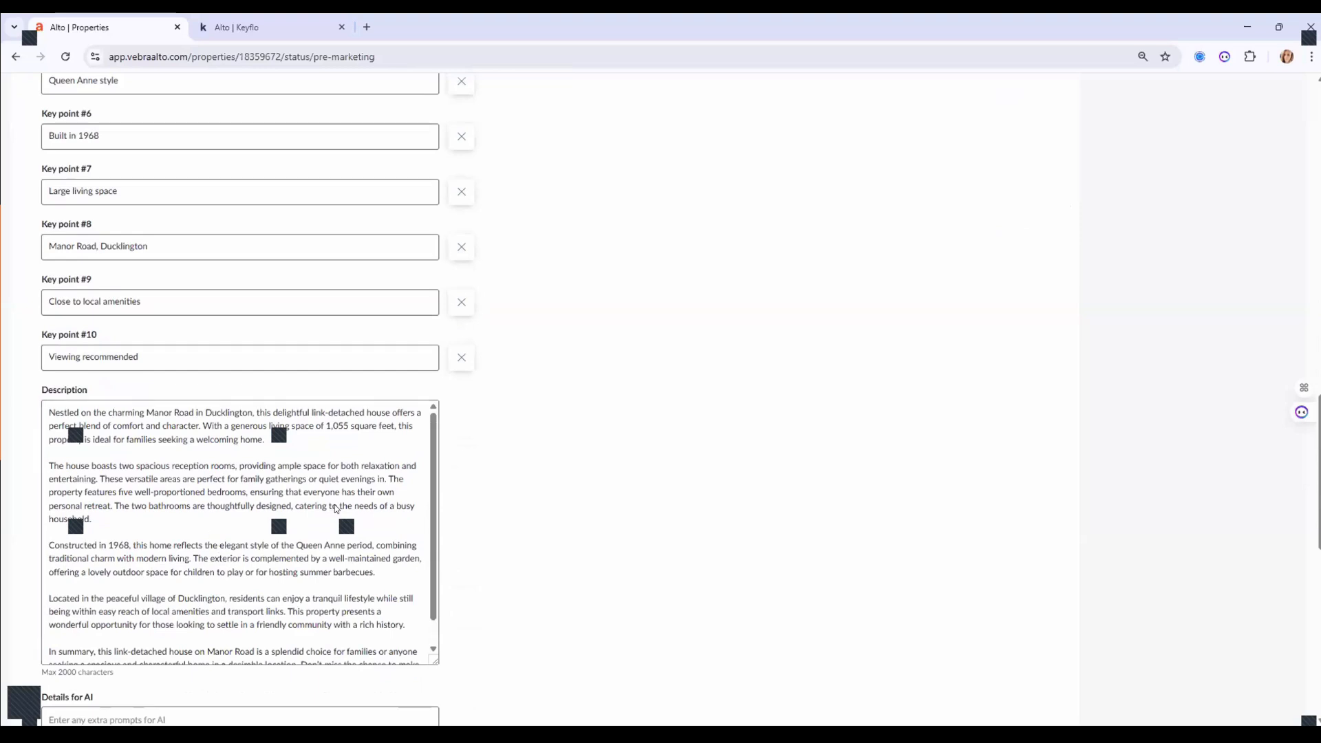
scroll(587, 516, up, 5)
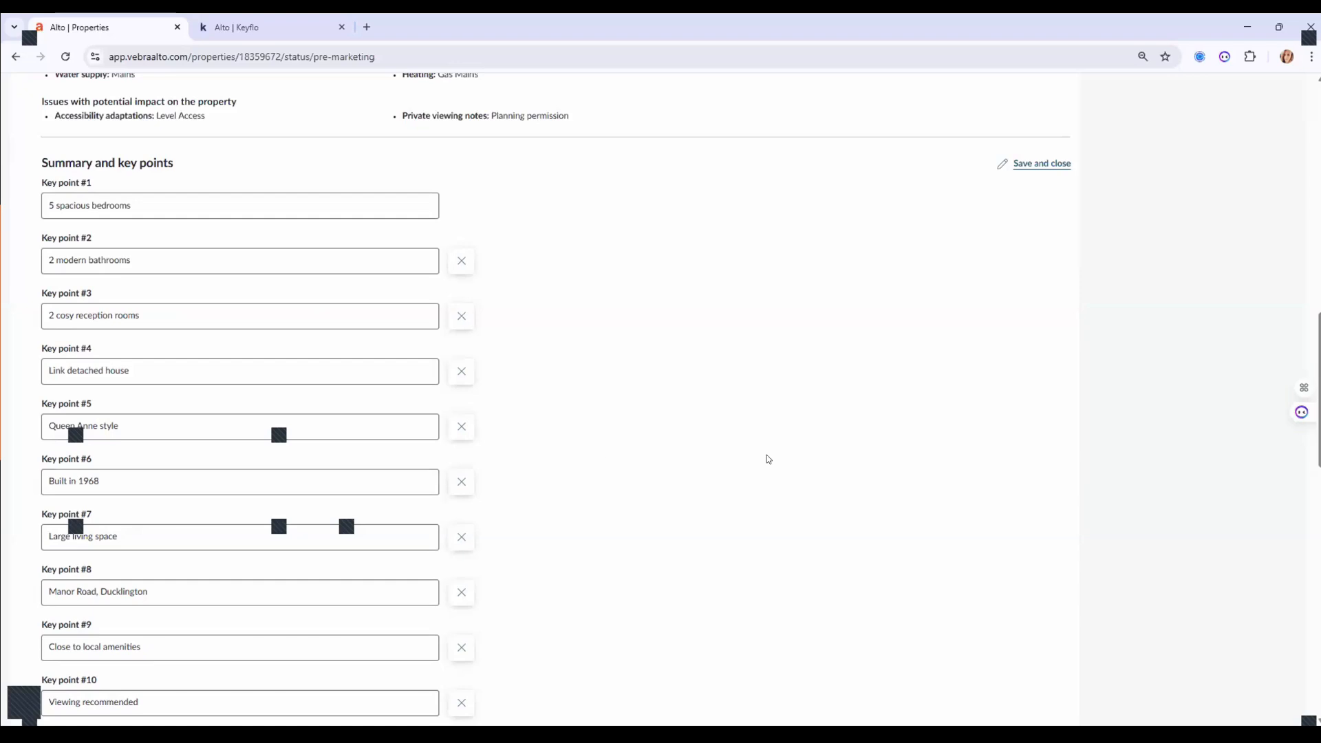
scroll(767, 455, down, 6)
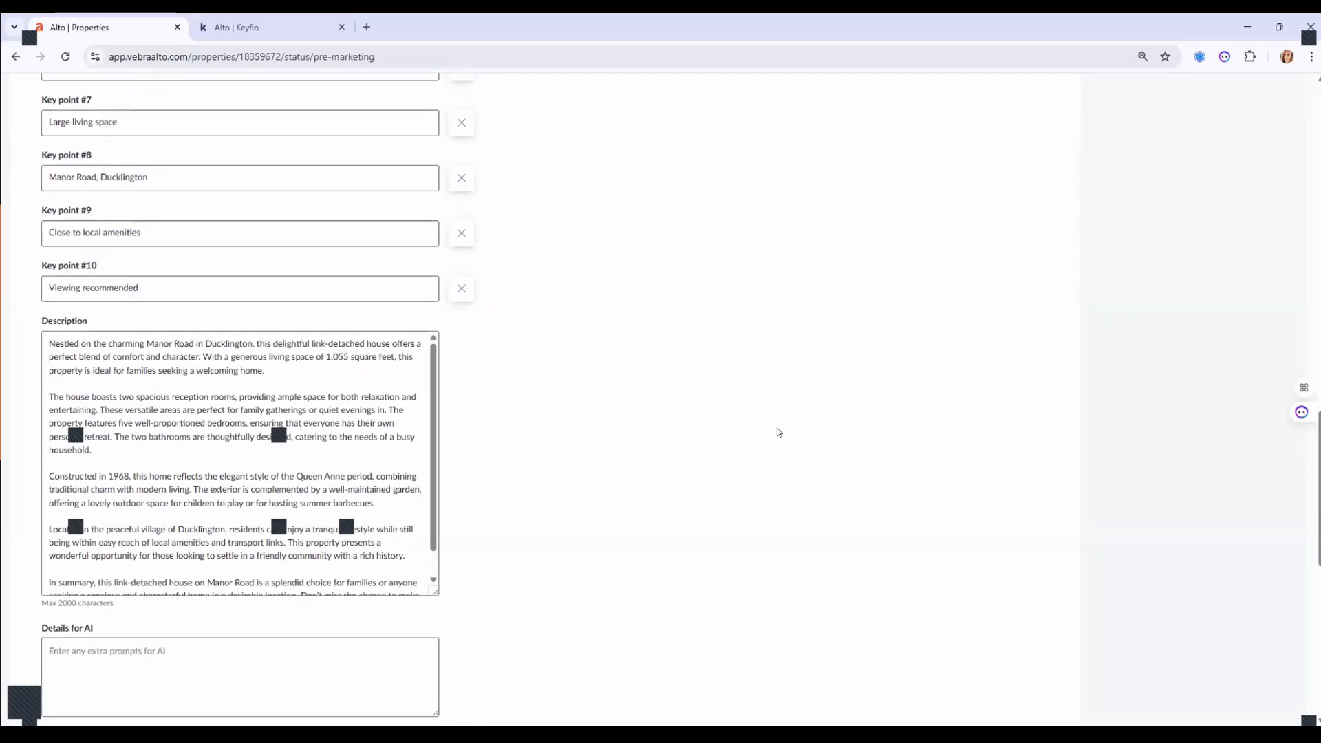
scroll(777, 428, down, 4)
click(1039, 489)
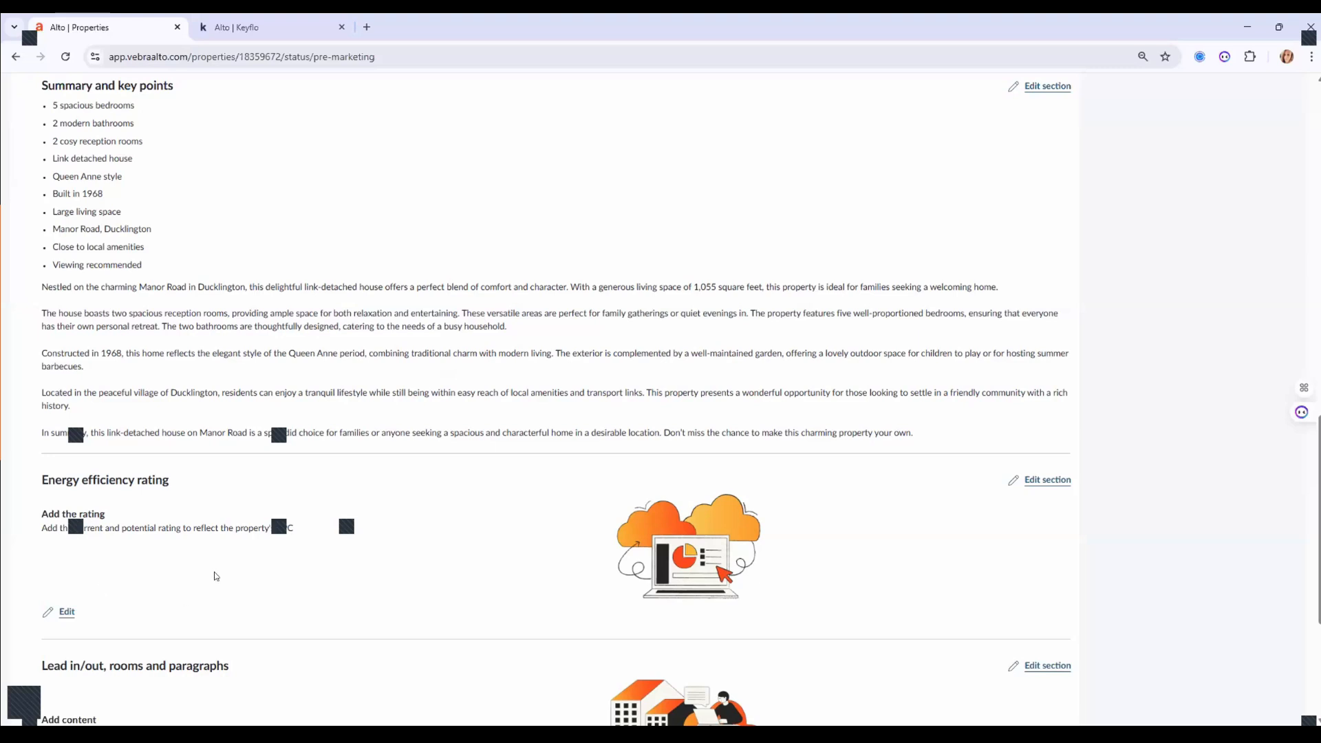
Enter 67 as the current and 76 as the potential energy rating and save.
click(1048, 479)
scroll(305, 416, down, 3)
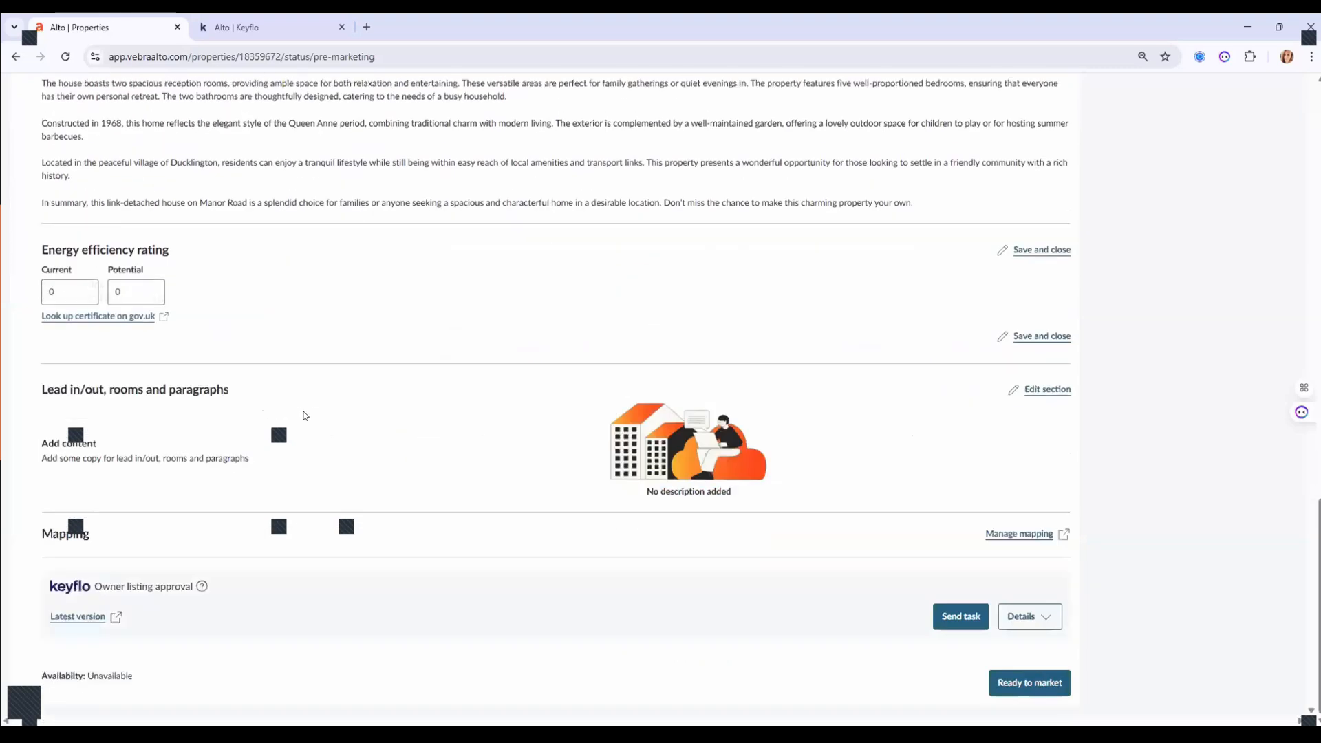
click(89, 295)
key(BackSpace)
text(67)
click(144, 297)
text(7)
key(BackSpace)
key(BackSpace)
key(BackSpace)
text(76)
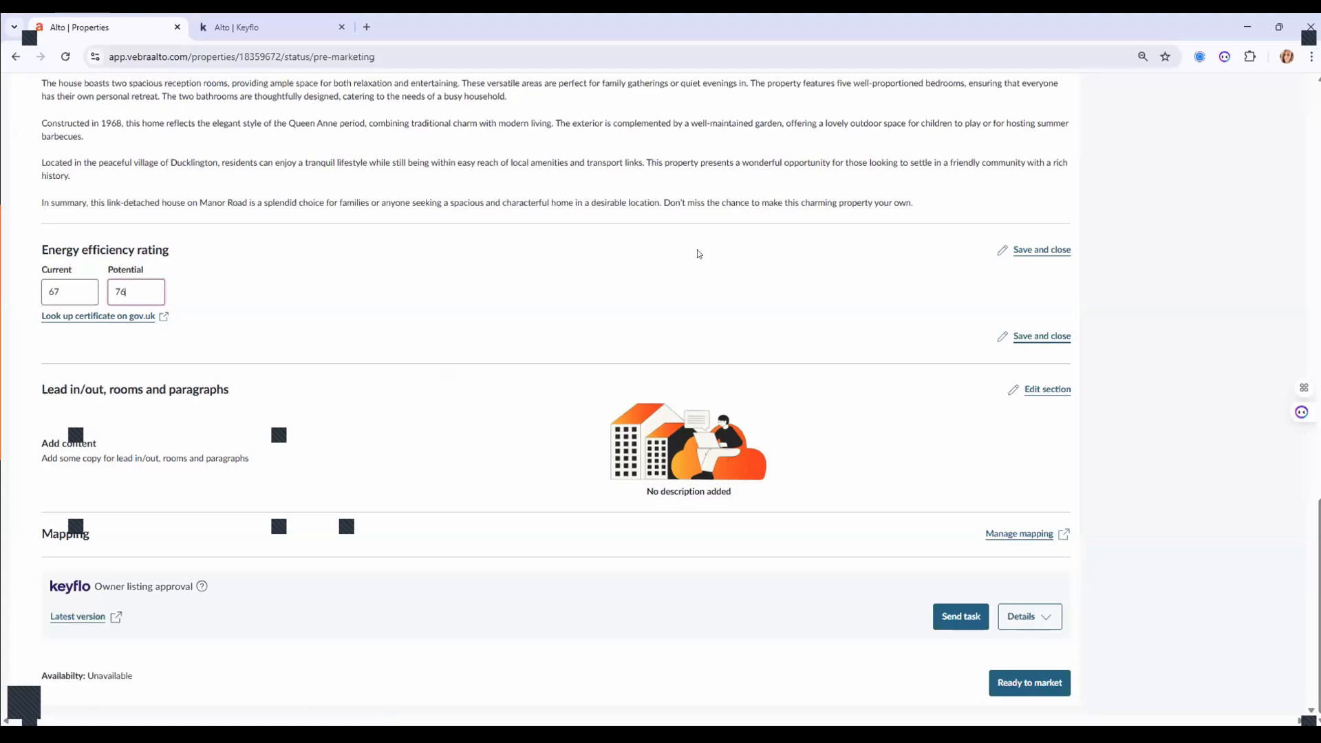
key(Return)
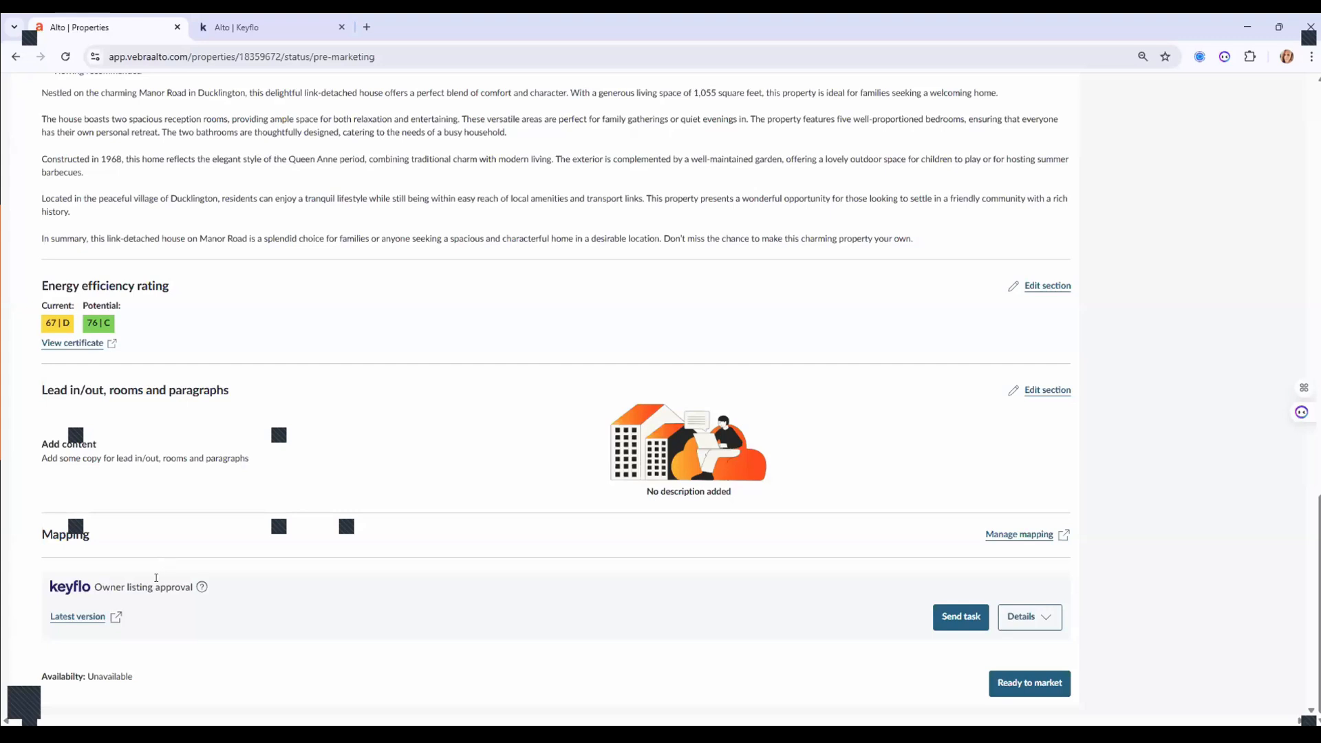
Send the Owner listing approval task to the owner through Keyflo.
click(955, 616)
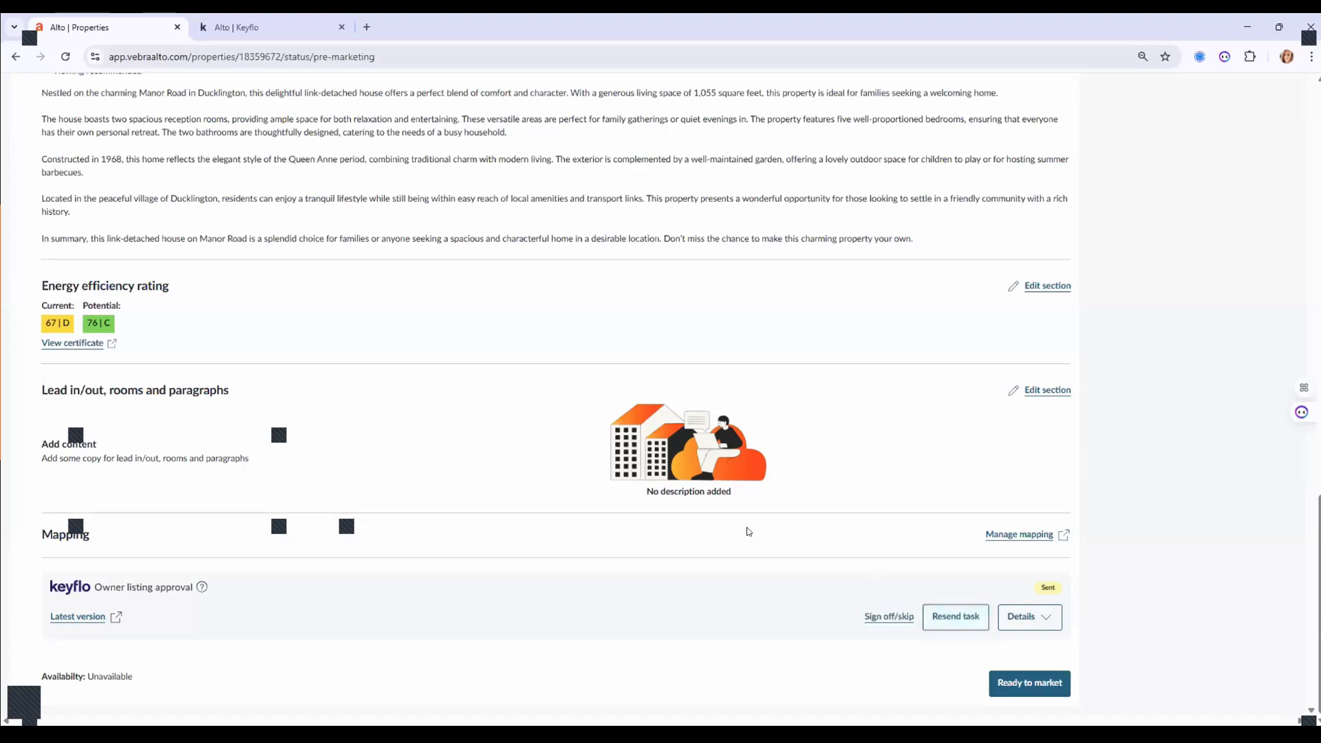
scroll(729, 520, up, 8)
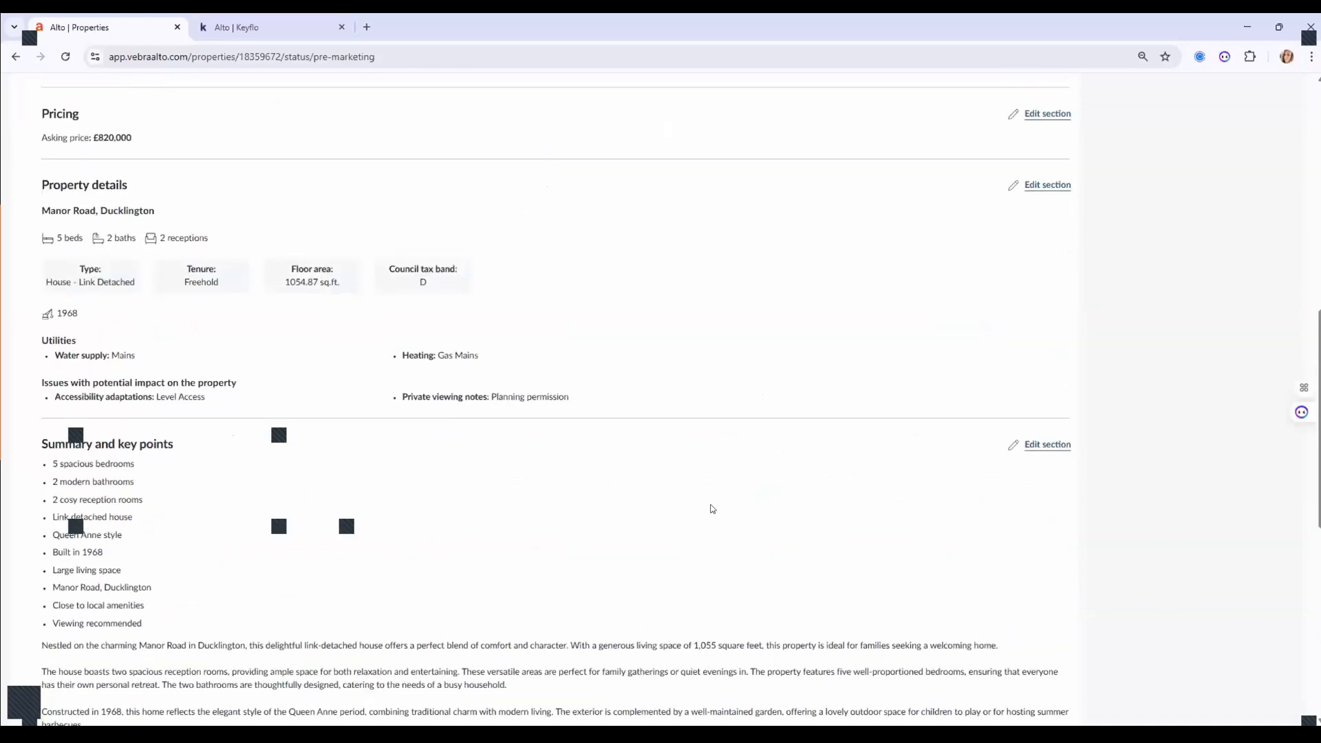
scroll(712, 509, up, 6)
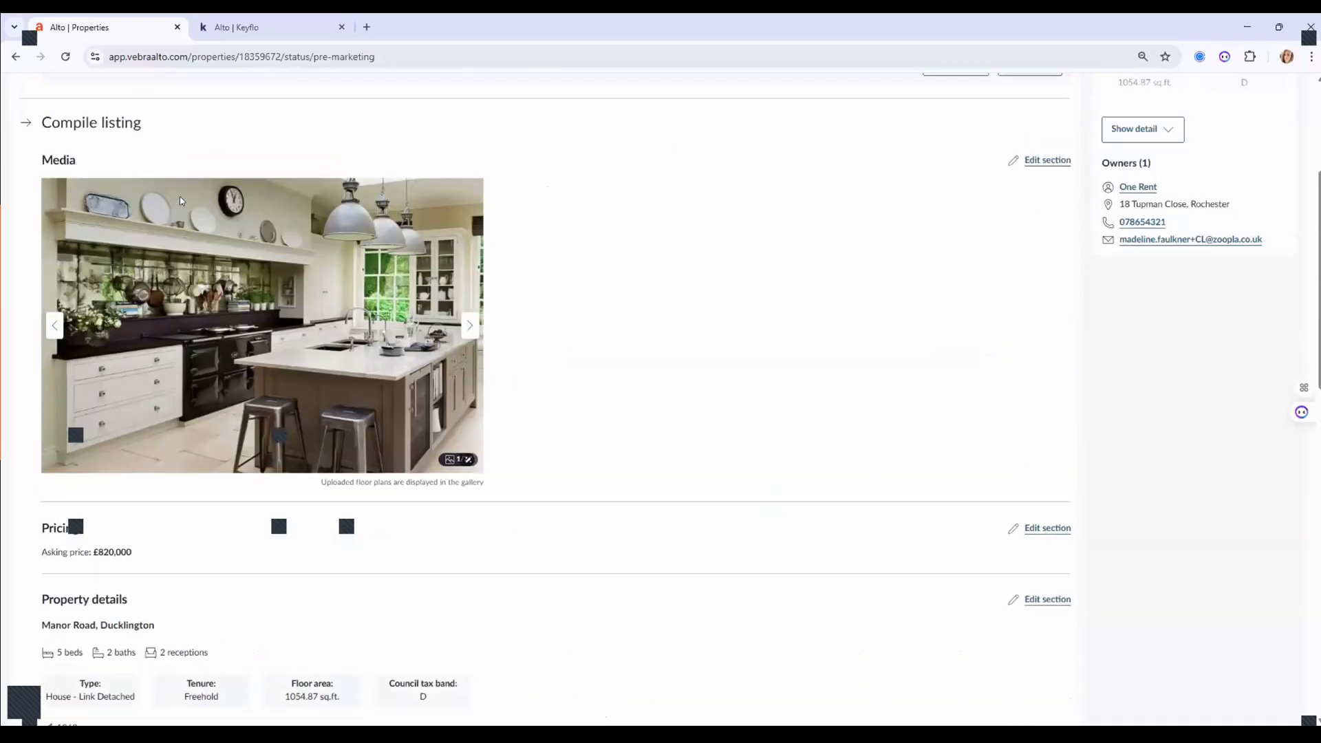
scroll(180, 196, up, 4)
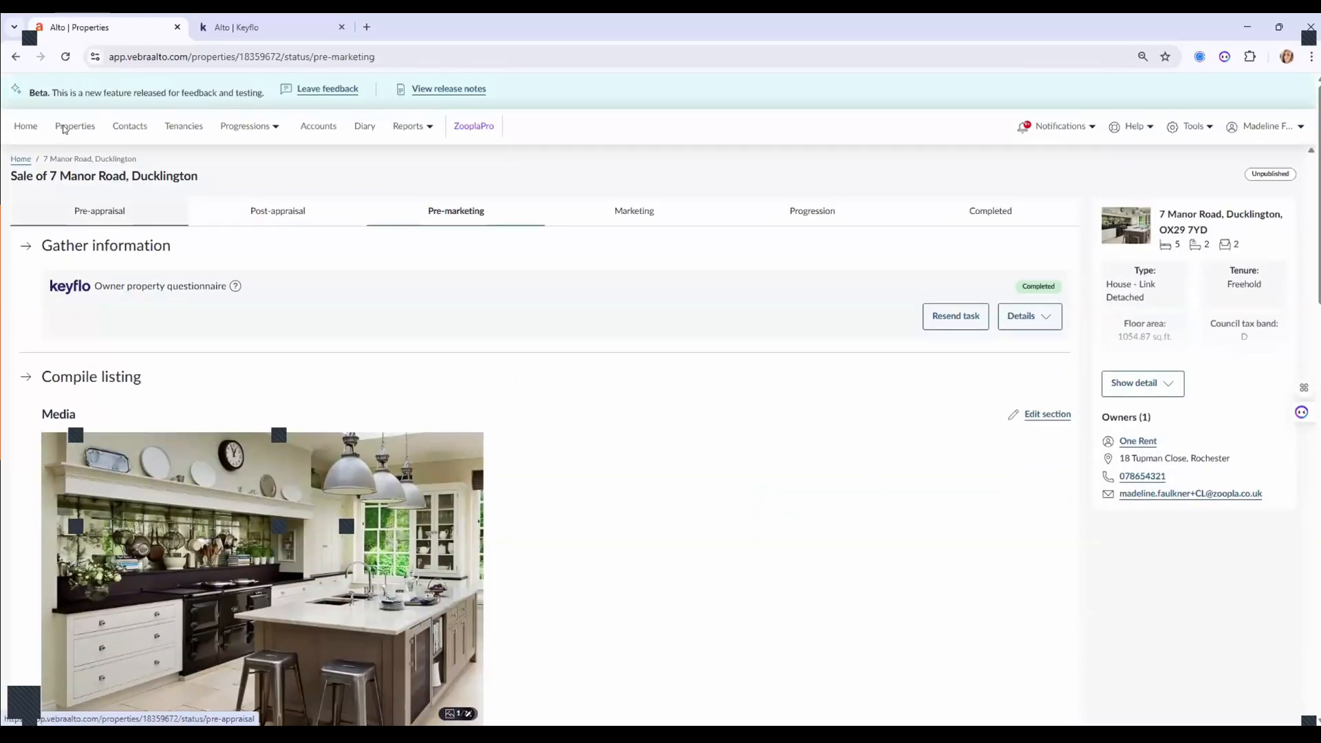
click(63, 128)
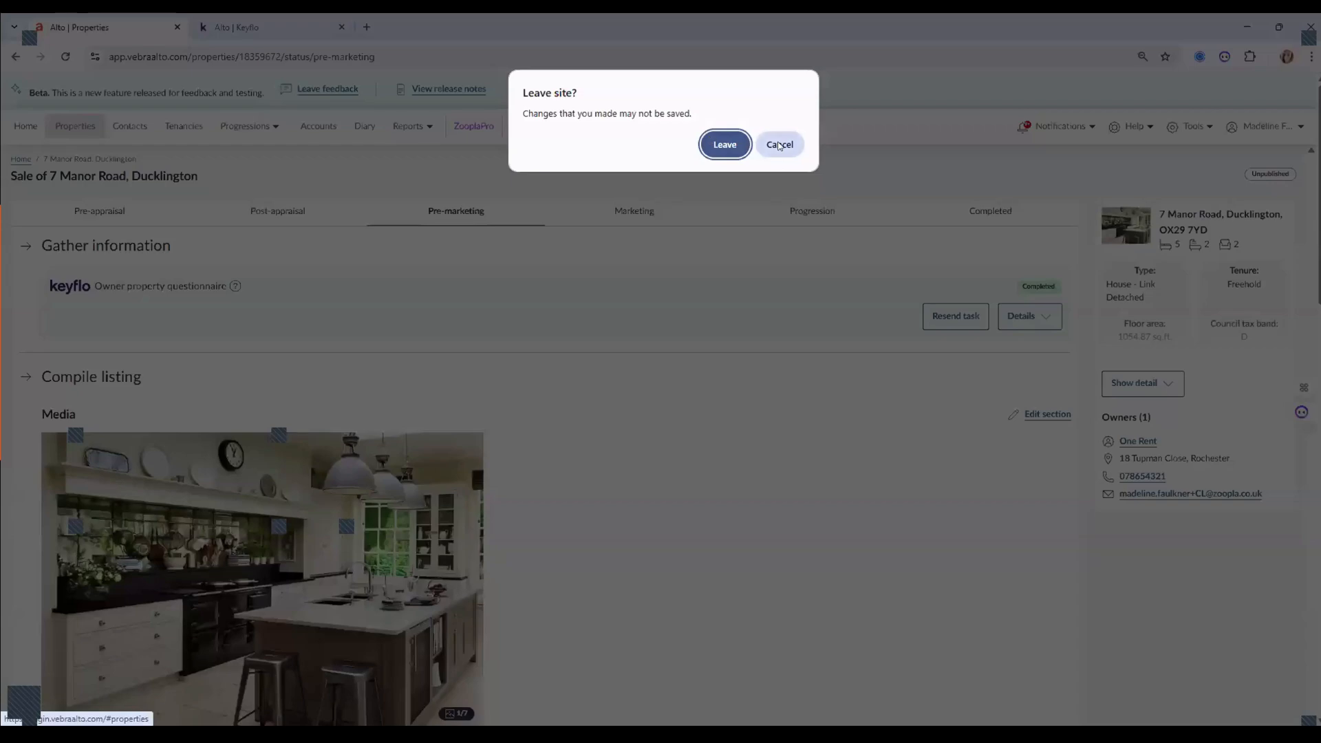
key(Escape)
scroll(729, 348, down, 5)
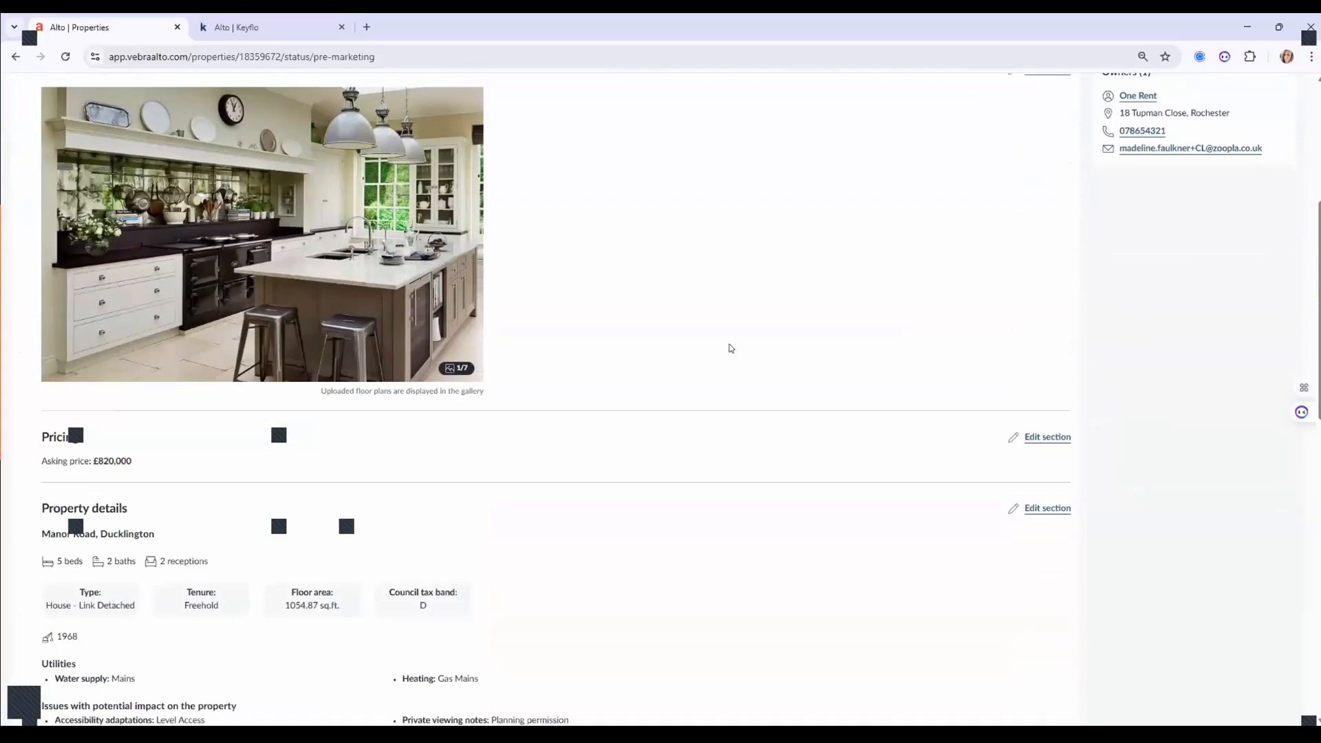
scroll(731, 347, down, 10)
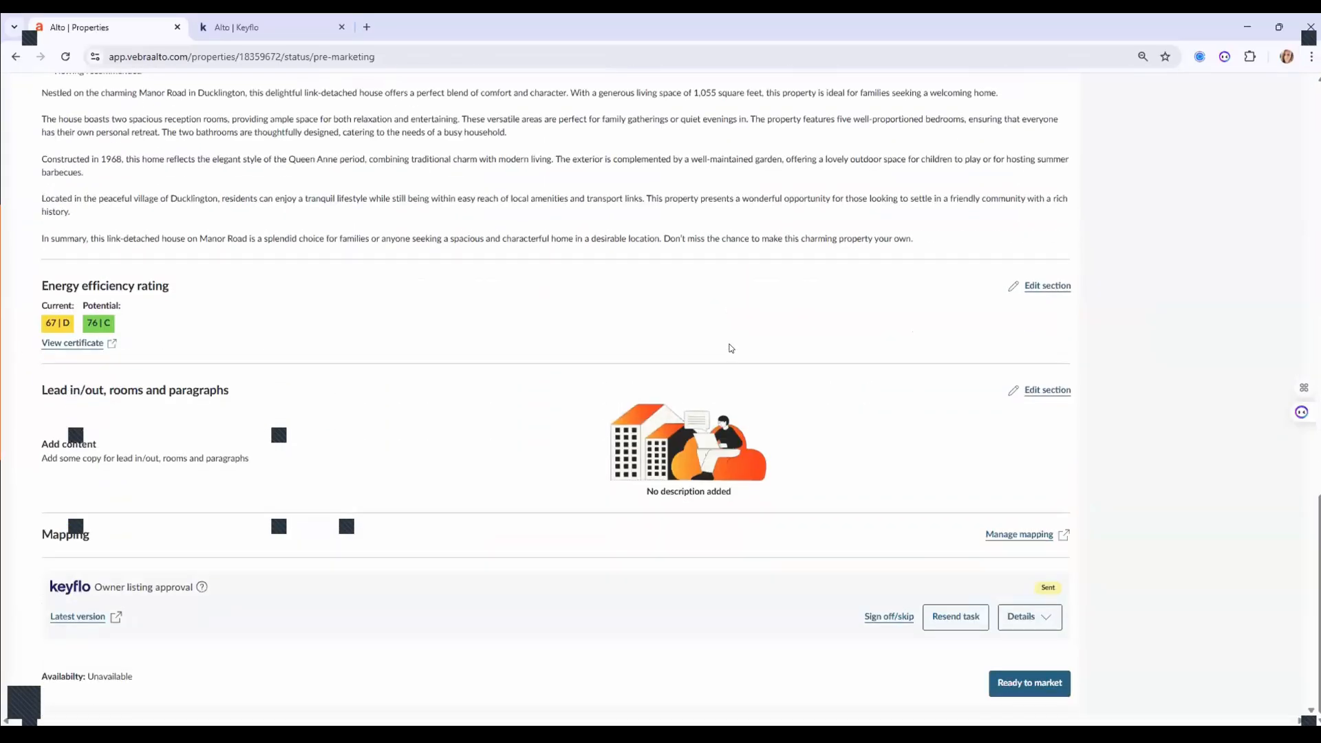
scroll(731, 347, up, 9)
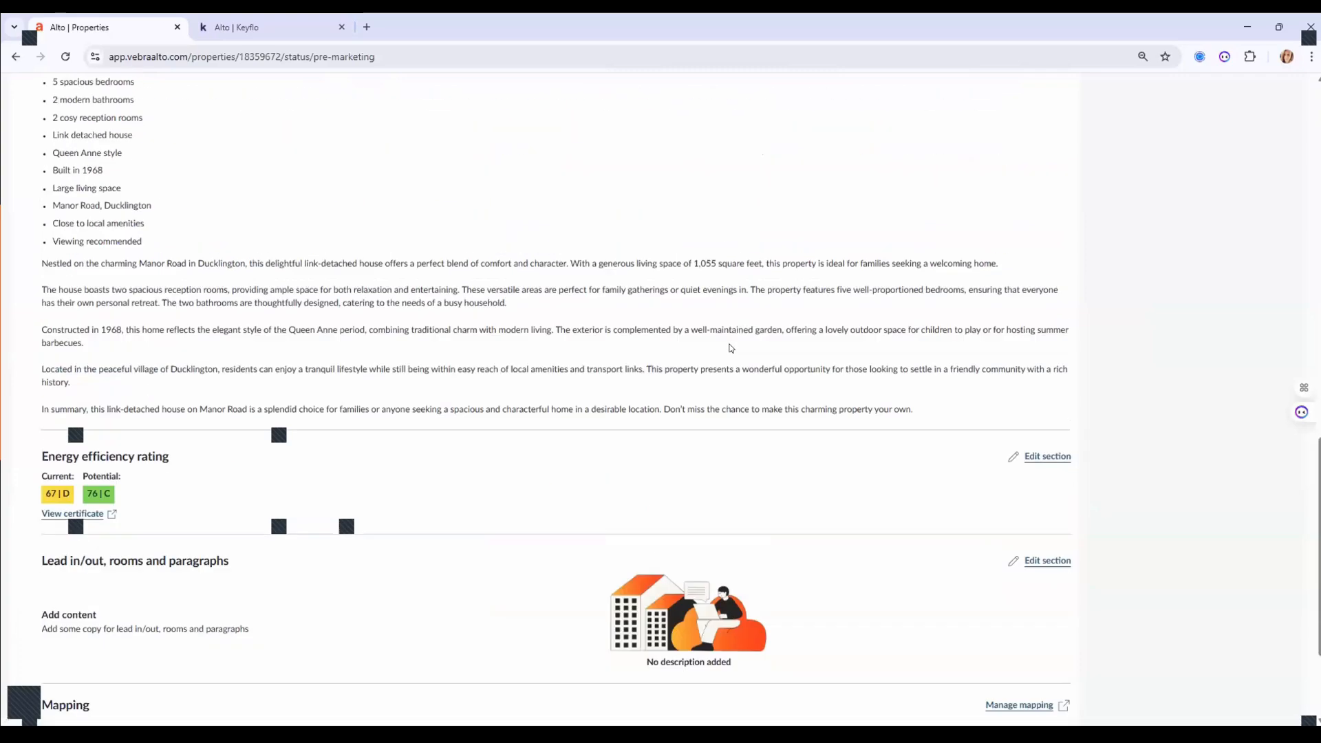
scroll(729, 347, up, 8)
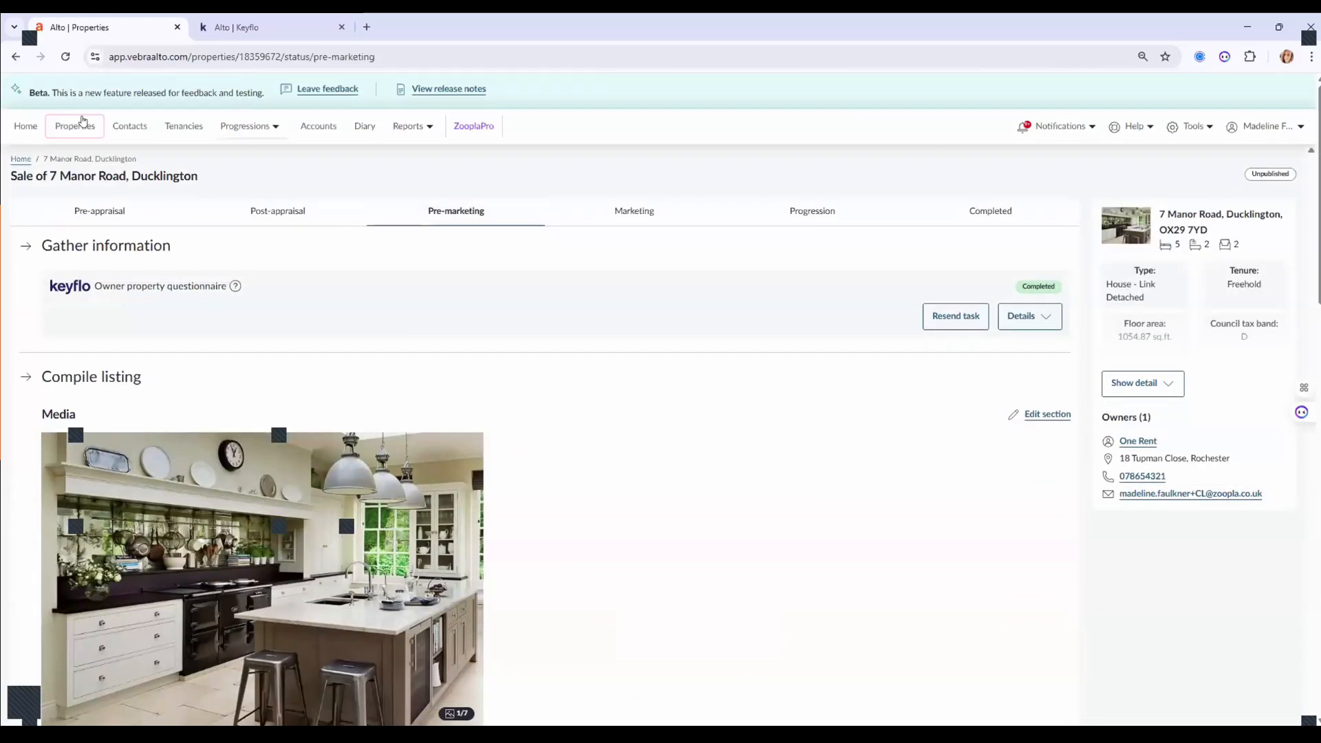
click(82, 124)
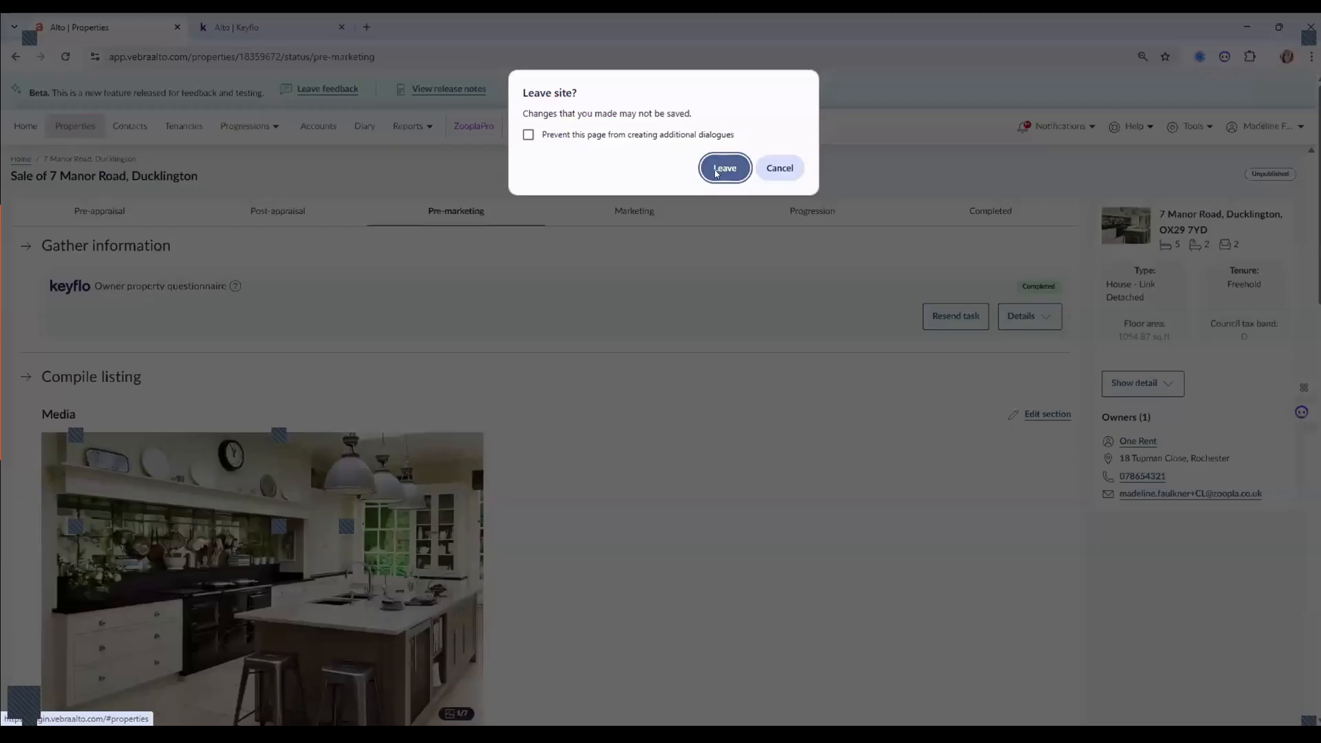
key(Return)
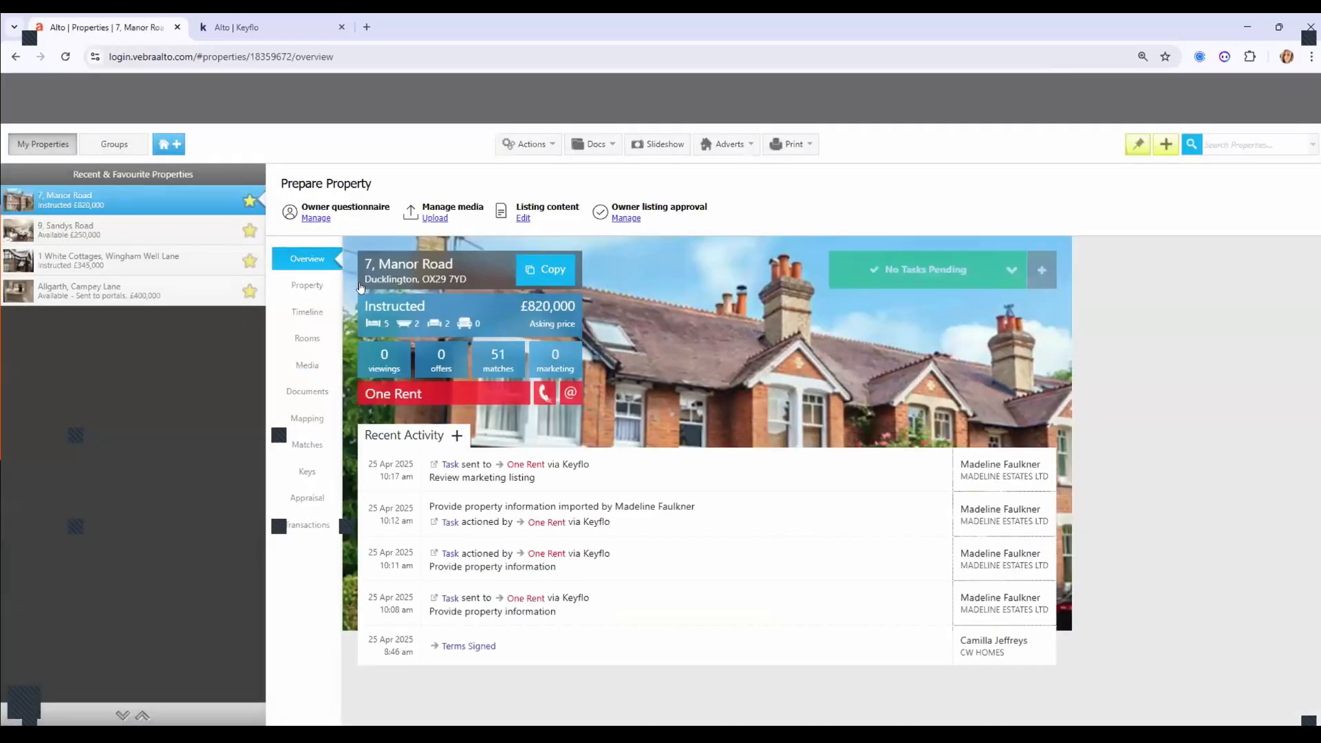
Check the details, summary, timeline, media and EPC tabs (67/76), then switch to Keyflo.
click(306, 293)
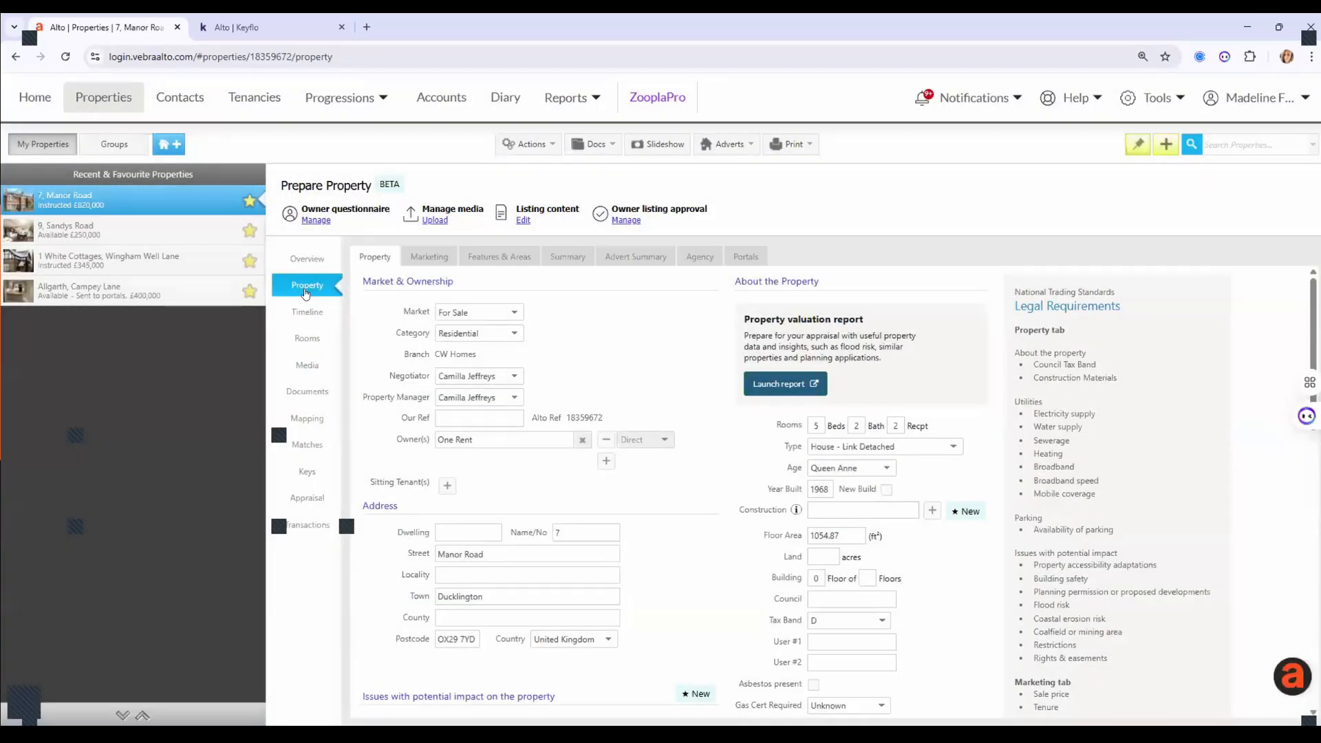
click(572, 265)
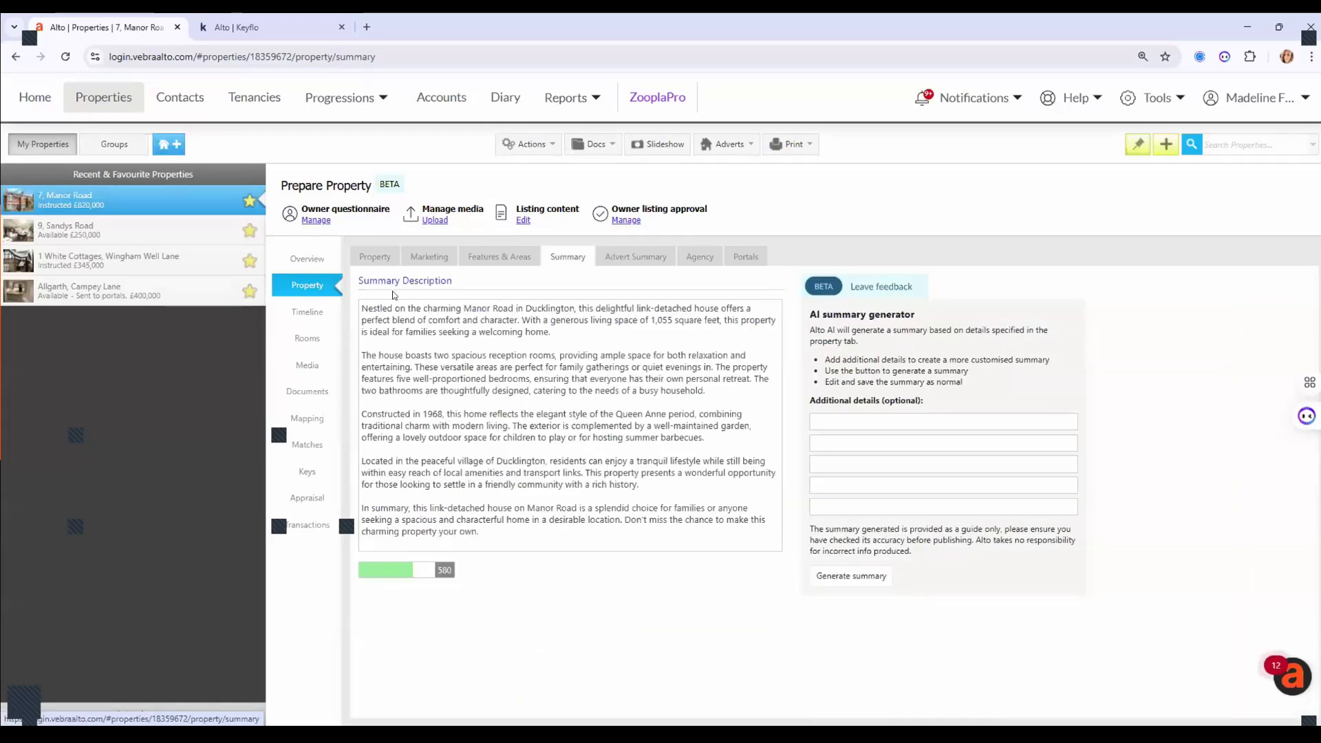
click(297, 313)
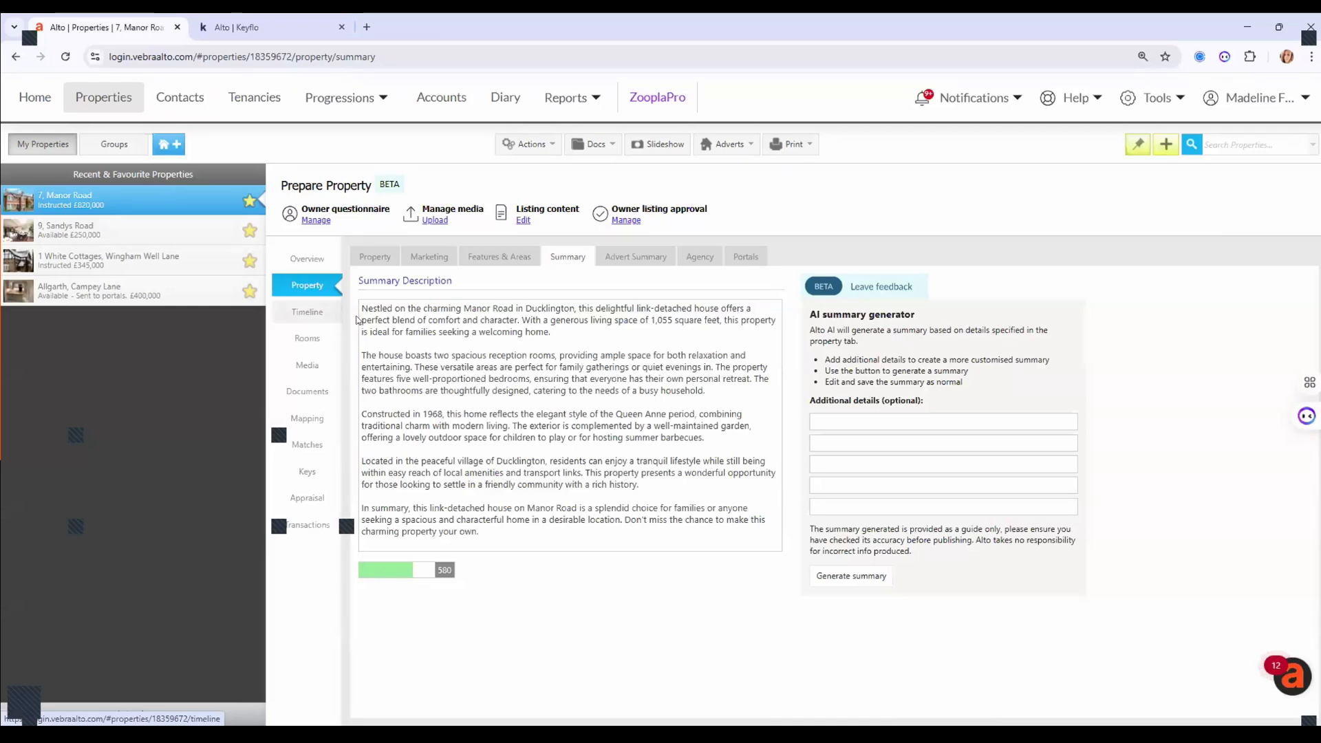
click(305, 369)
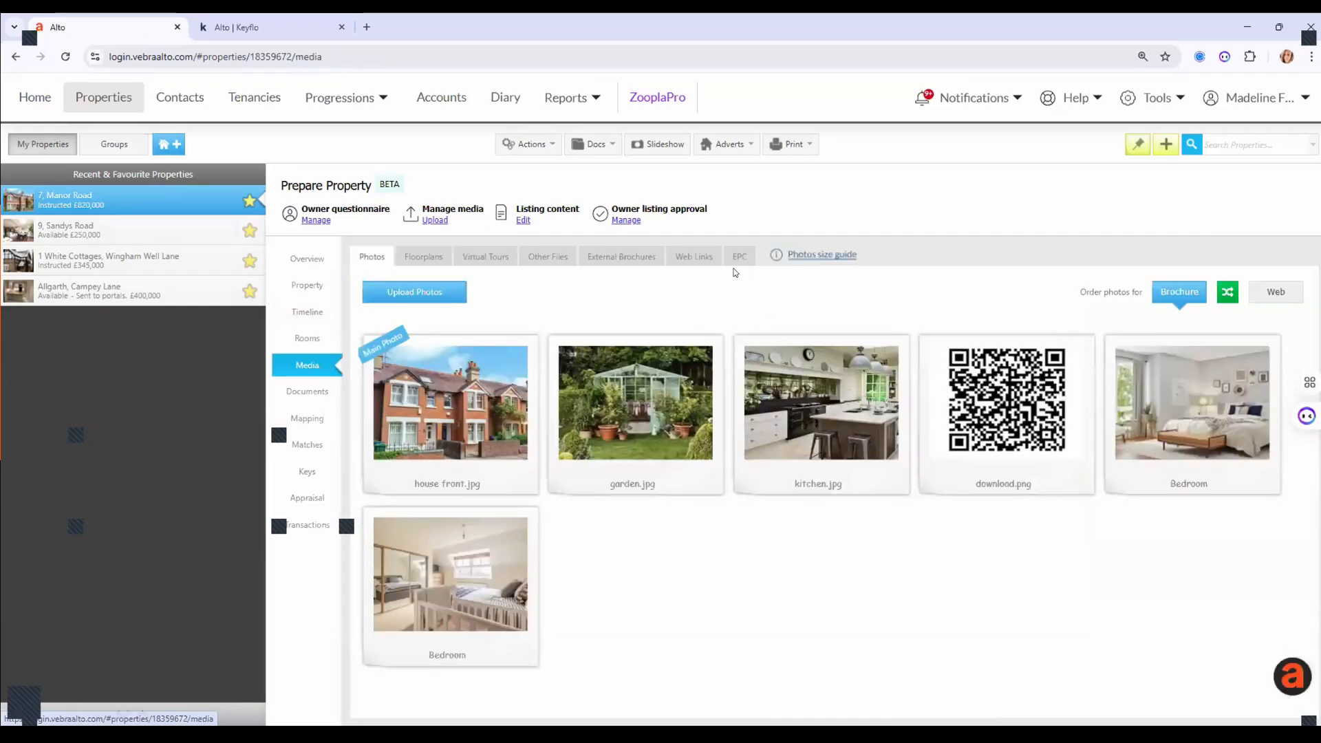
click(739, 258)
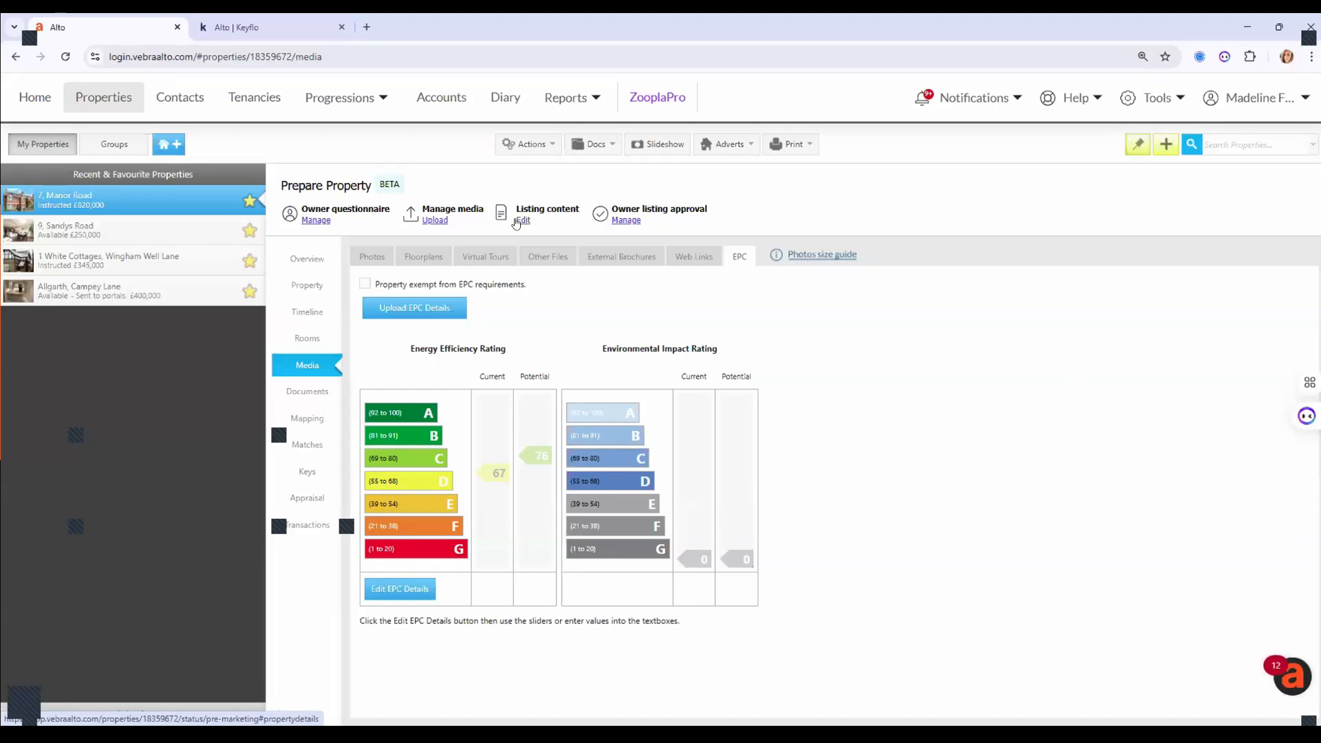
click(237, 29)
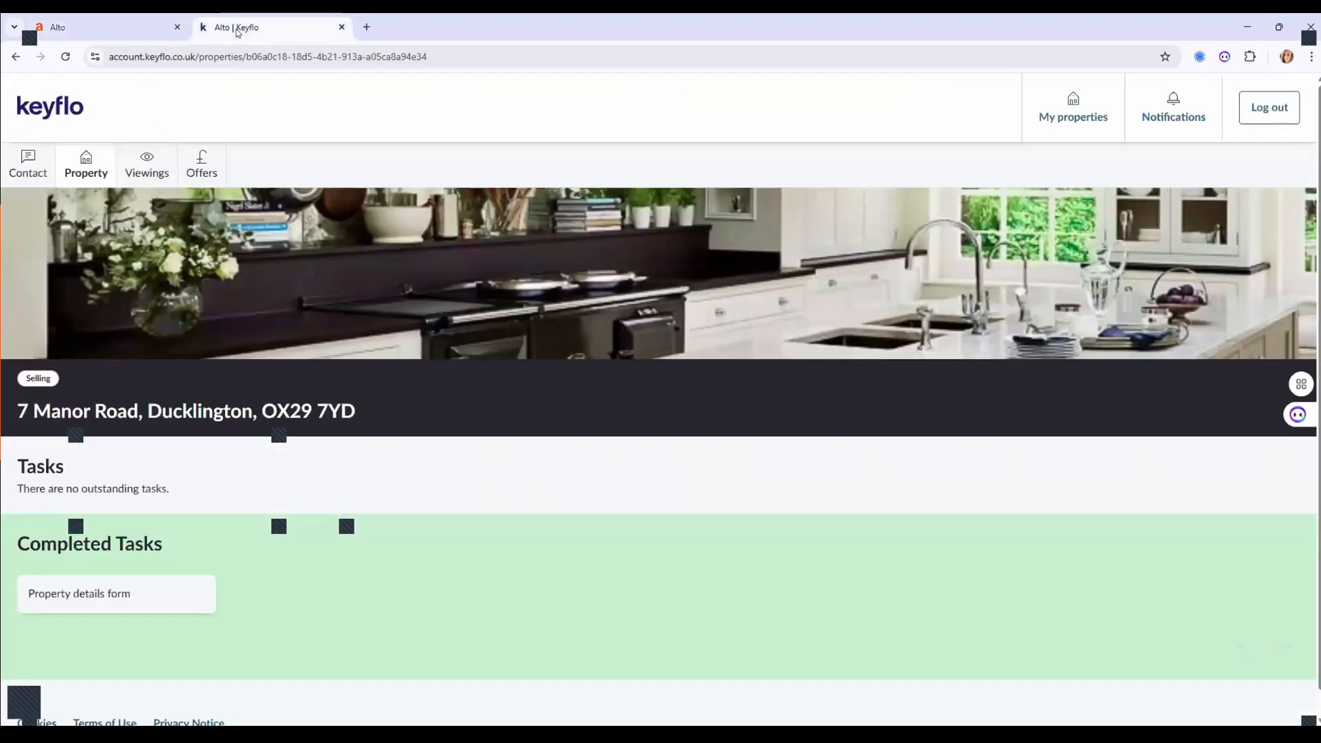
Reload Keyflo, start the Approve listing task and page through the listing photos.
click(65, 57)
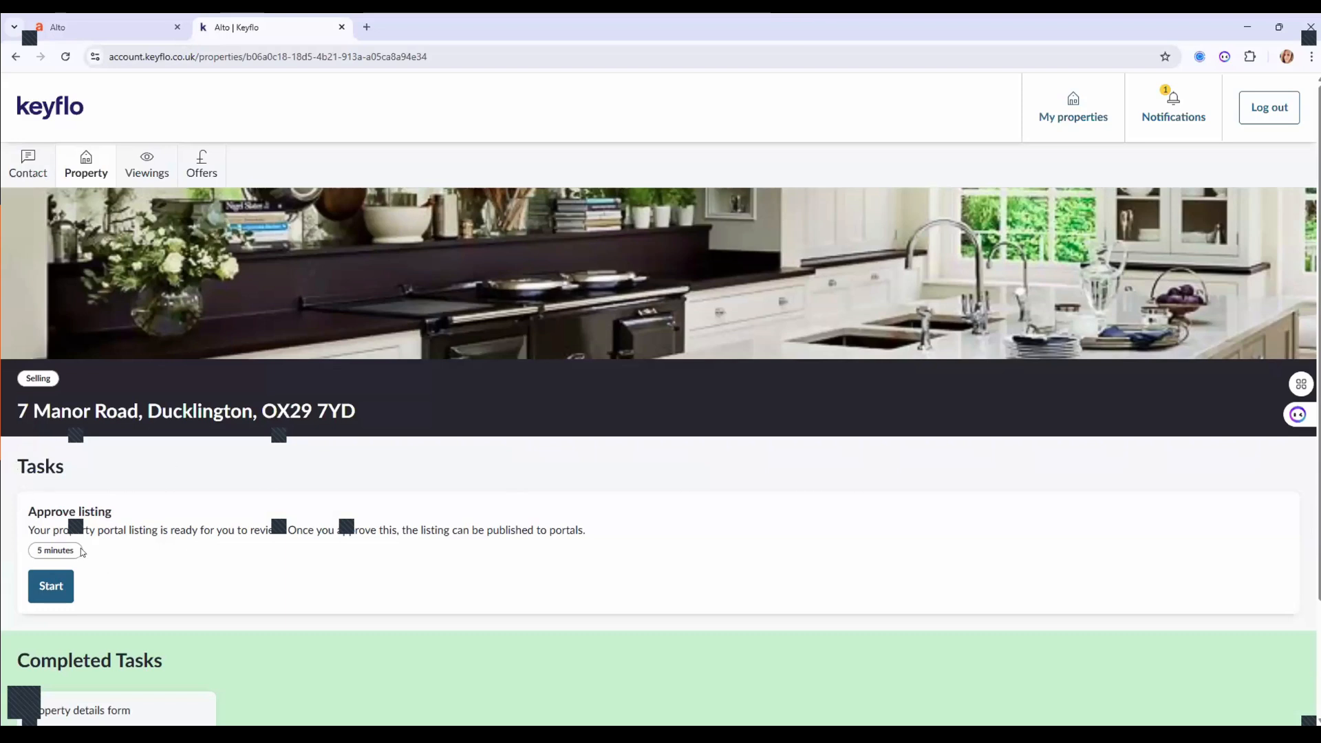
click(31, 594)
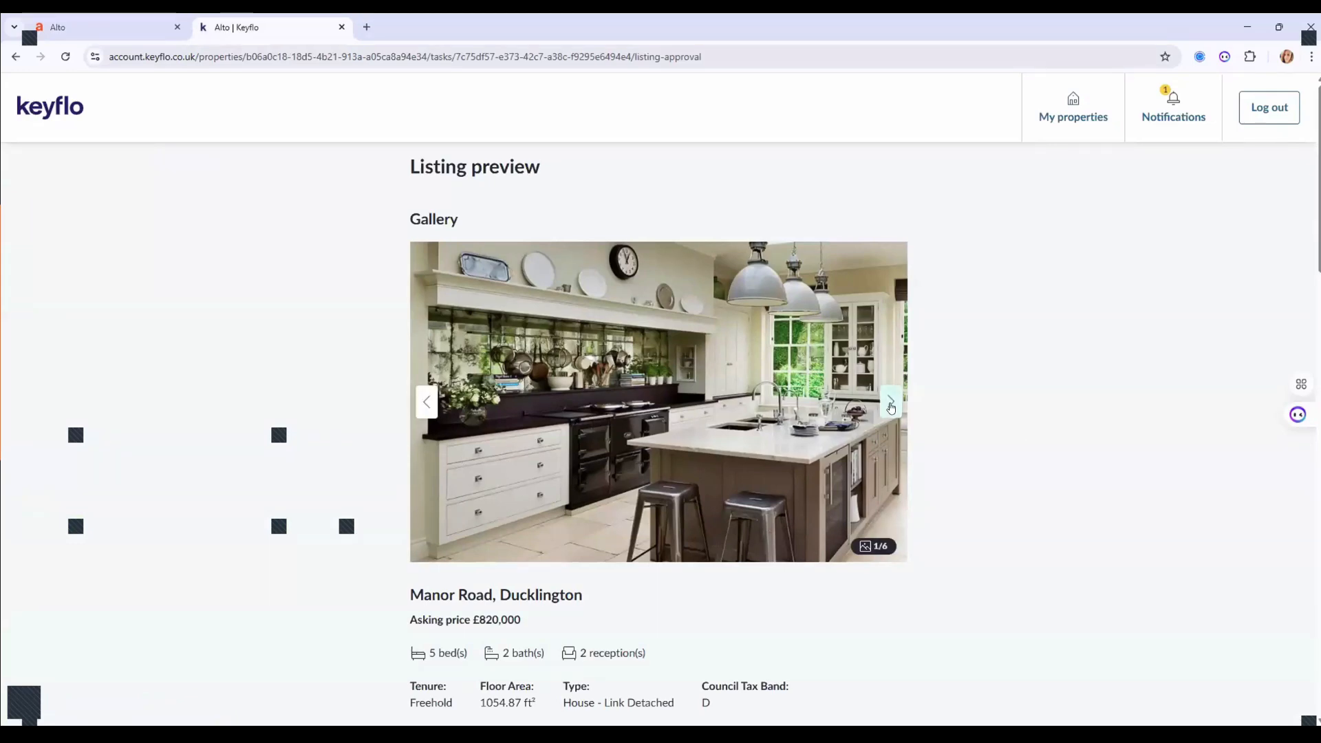
click(891, 404)
click(891, 403)
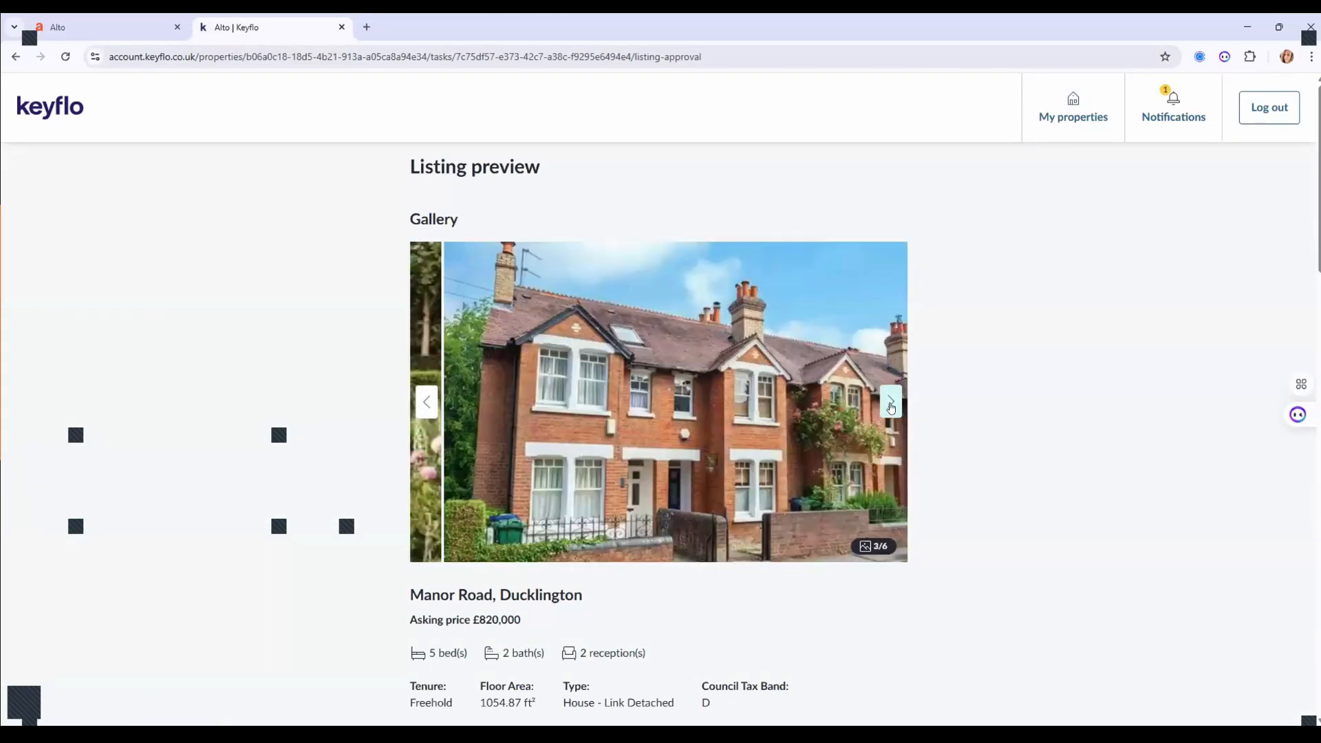
click(891, 405)
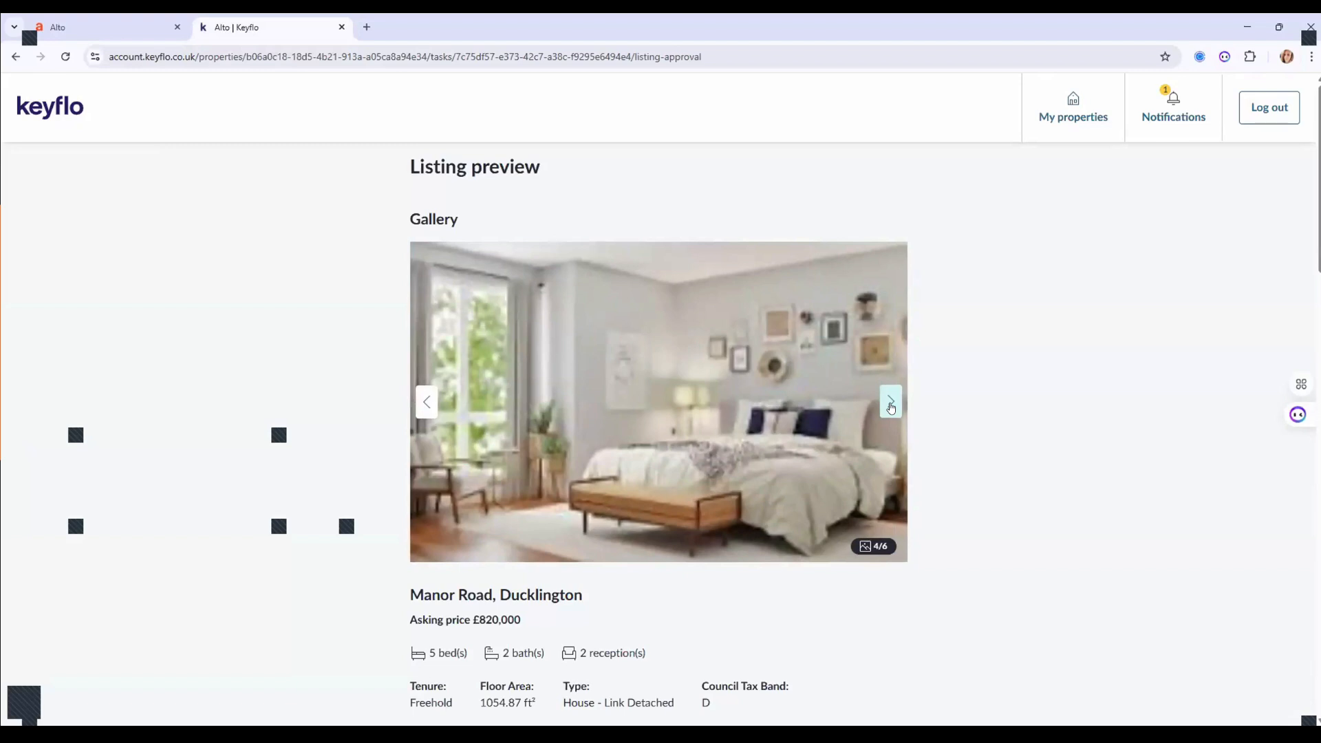
click(891, 404)
Scroll to Listing approval and submit it with Yes selected.
scroll(1050, 407, down, 4)
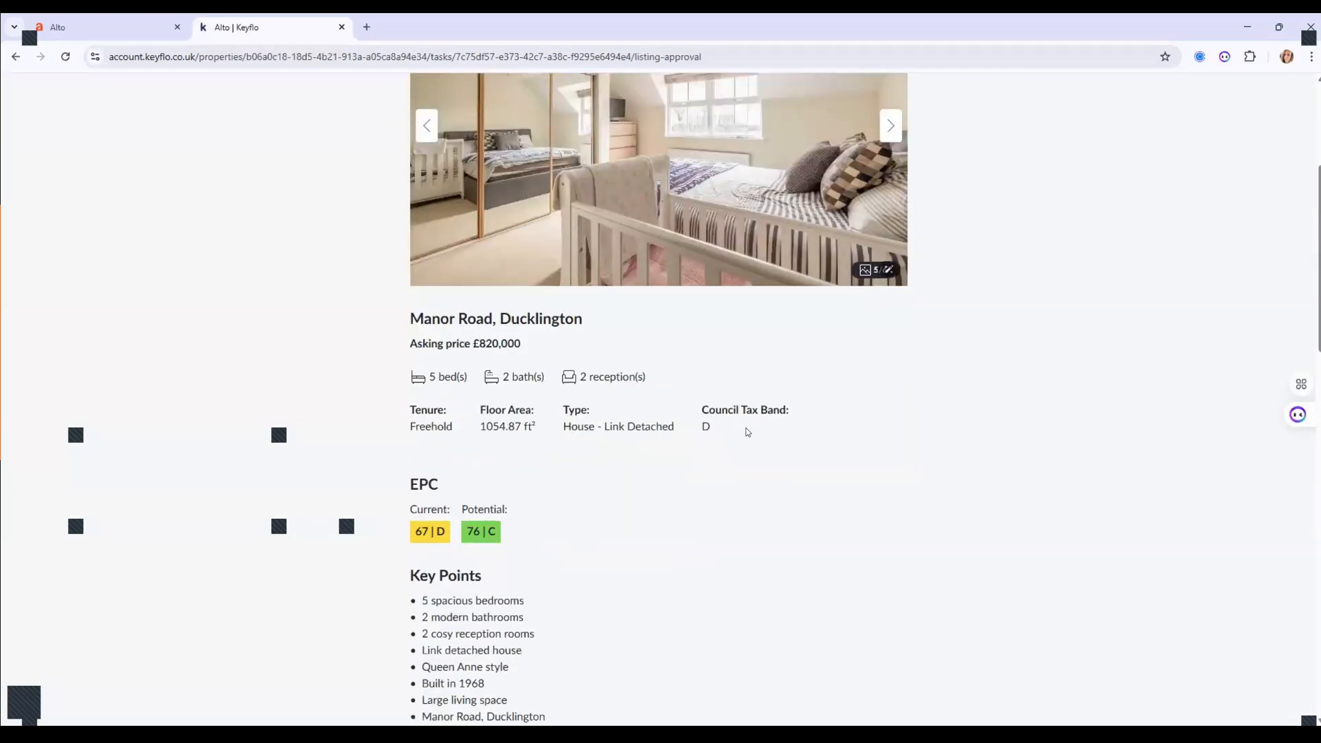
scroll(736, 433, down, 3)
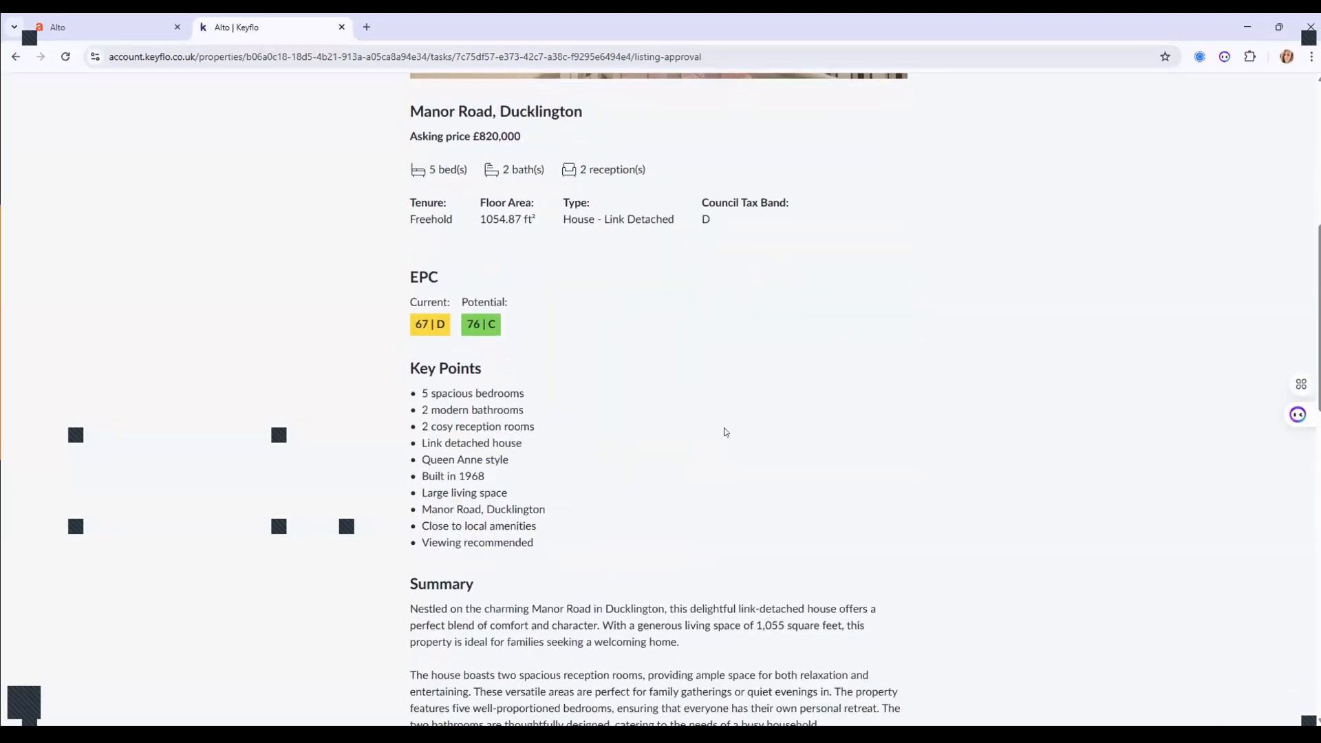
scroll(726, 433, down, 6)
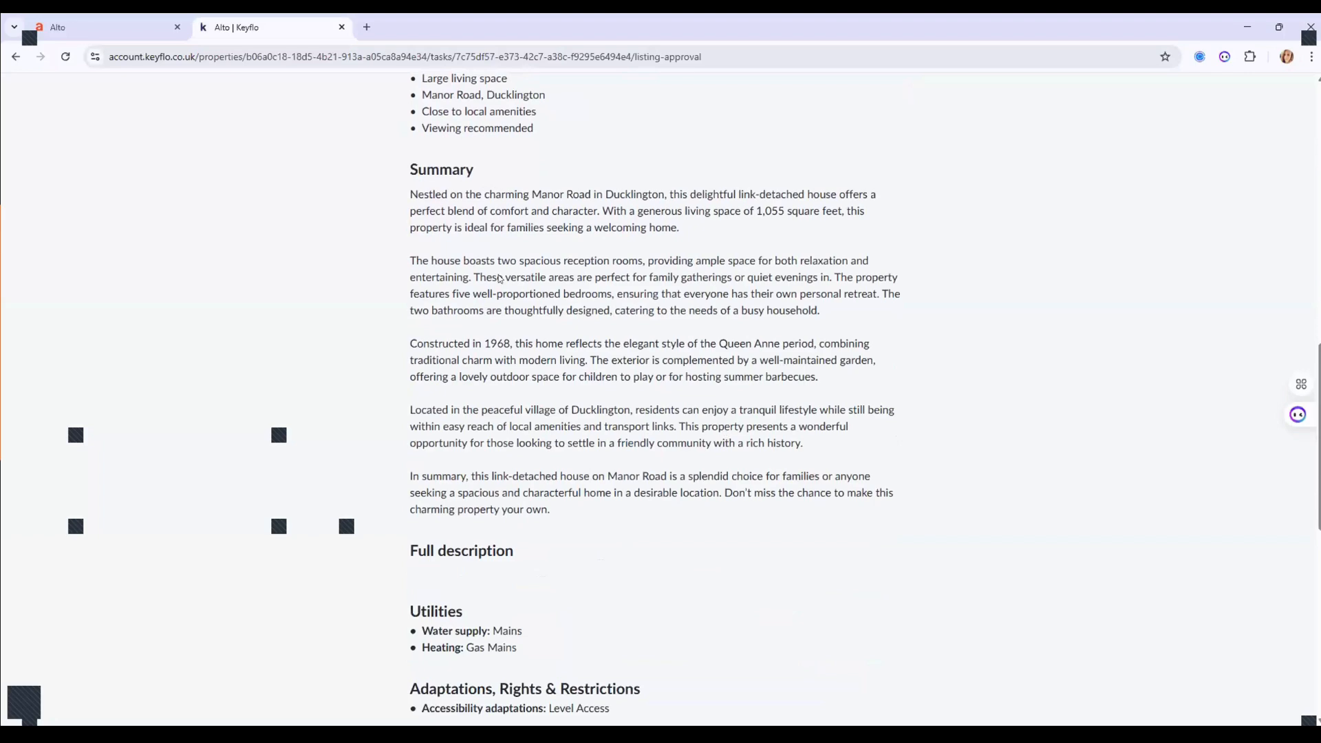
scroll(645, 455, down, 4)
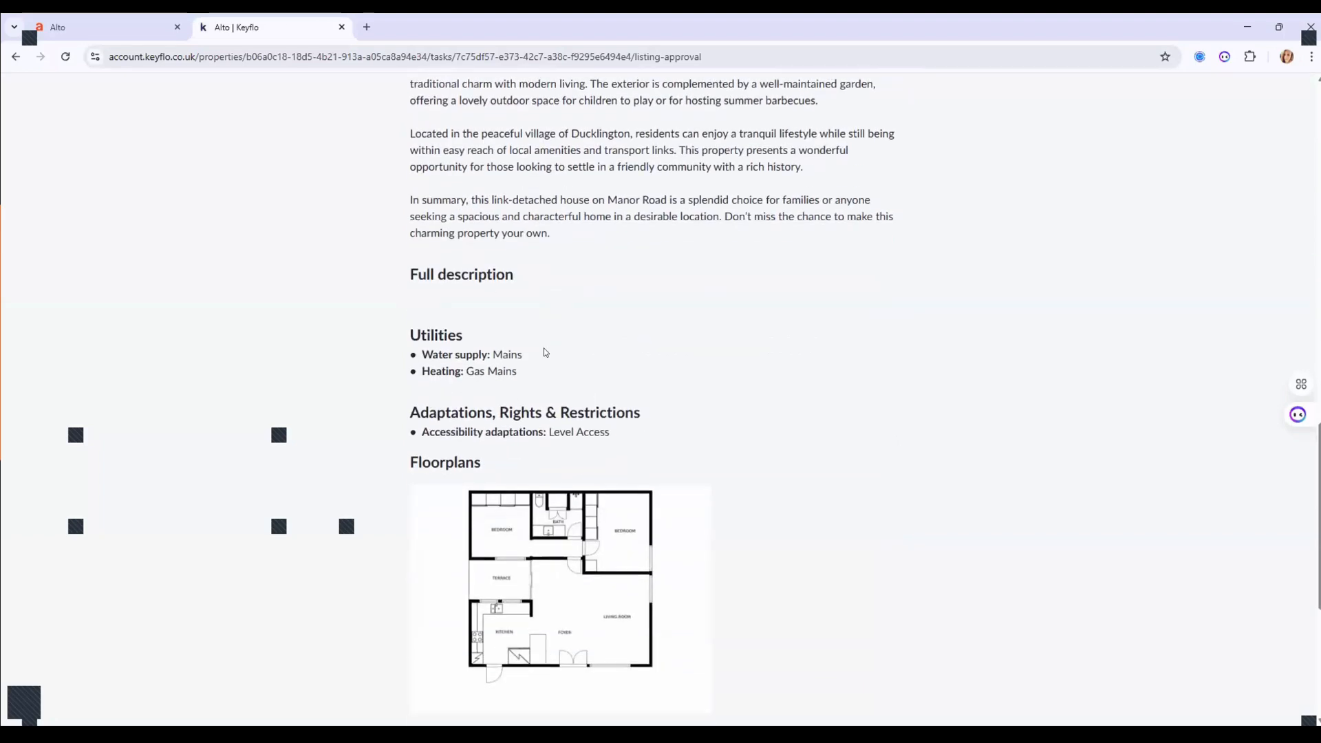
scroll(546, 351, down, 2)
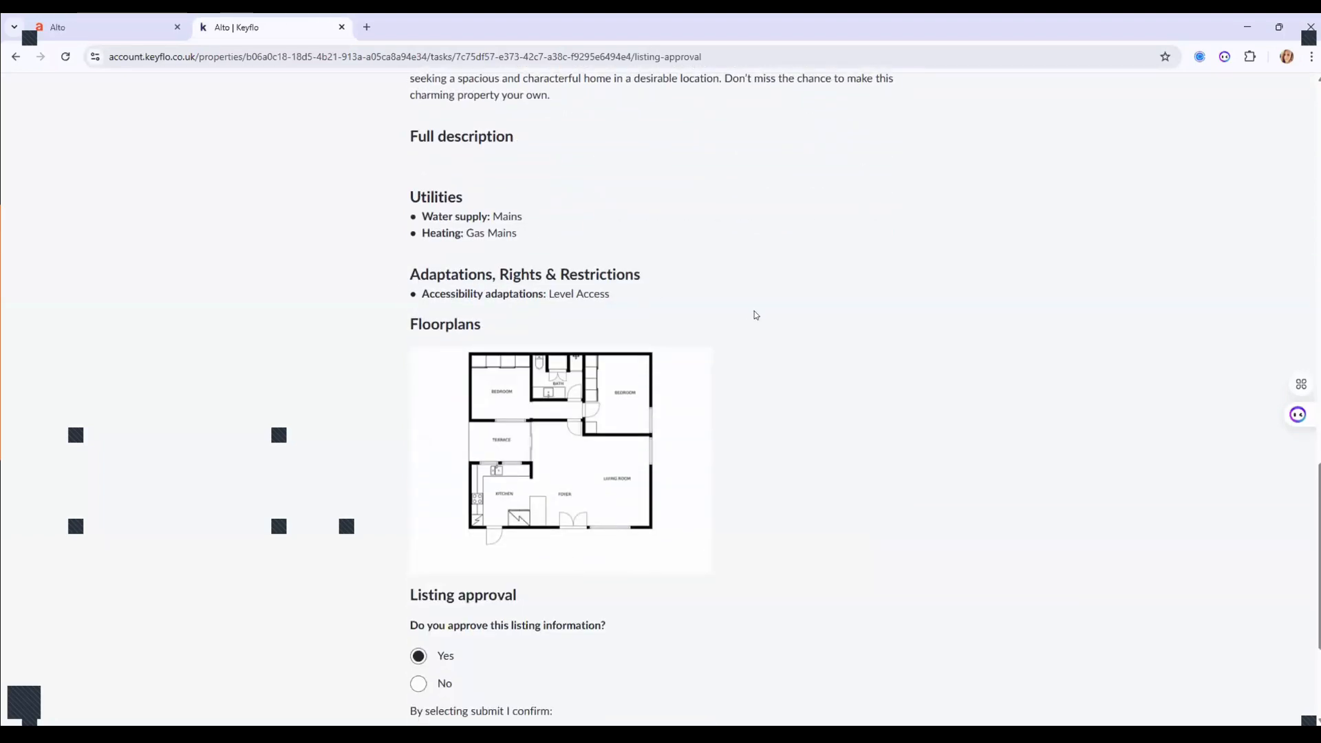
scroll(856, 327, down, 3)
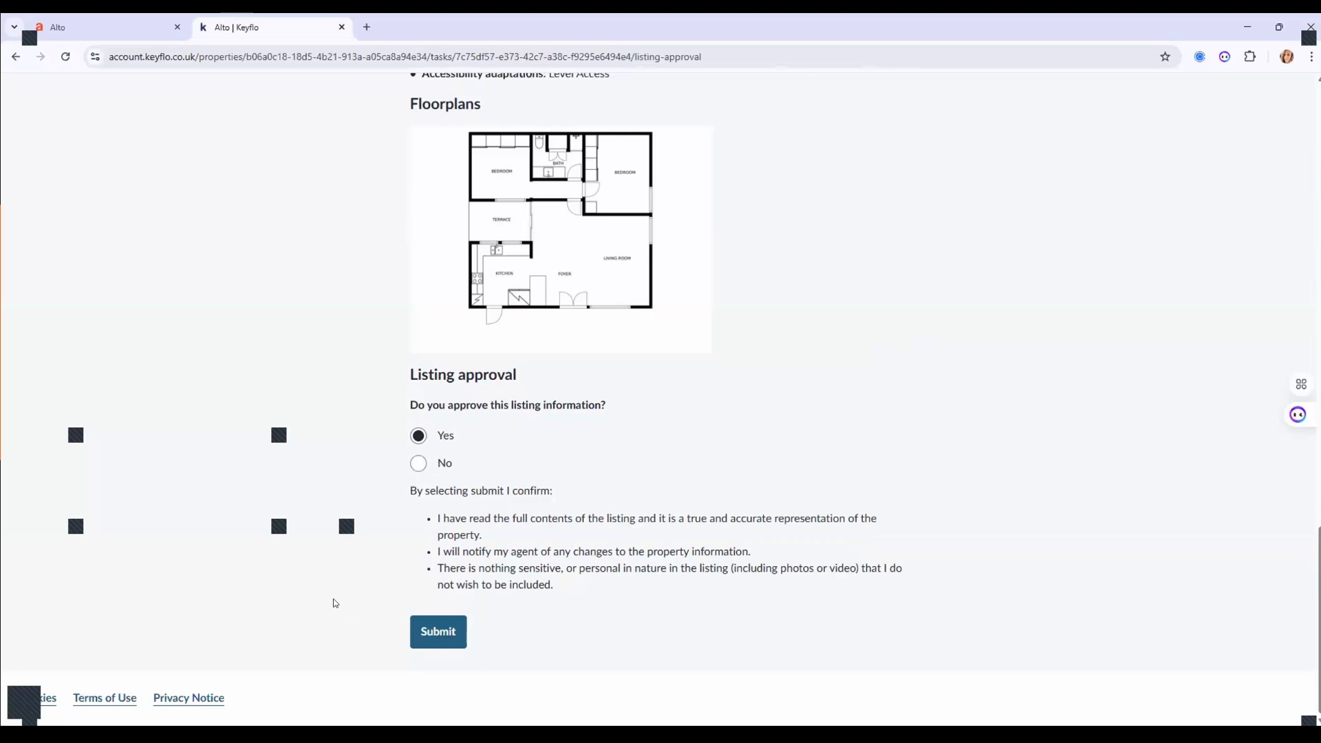
click(456, 634)
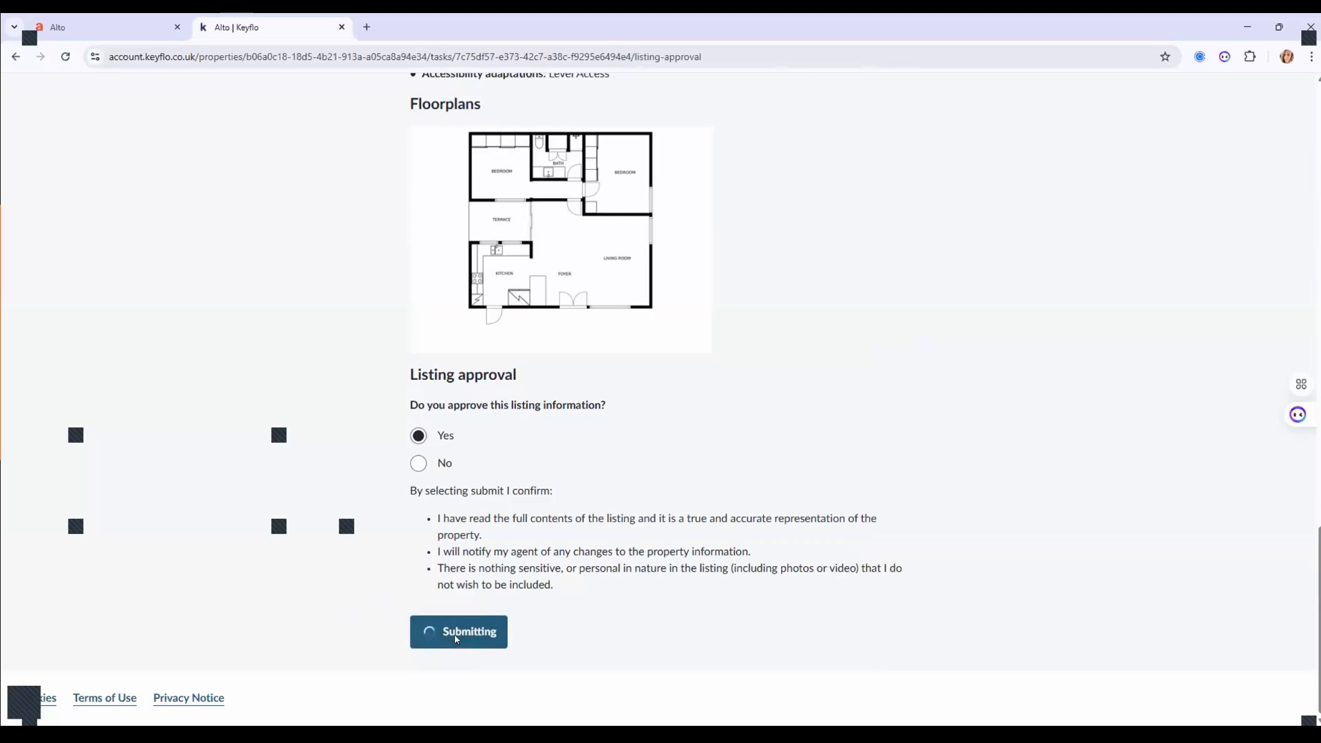
click(111, 29)
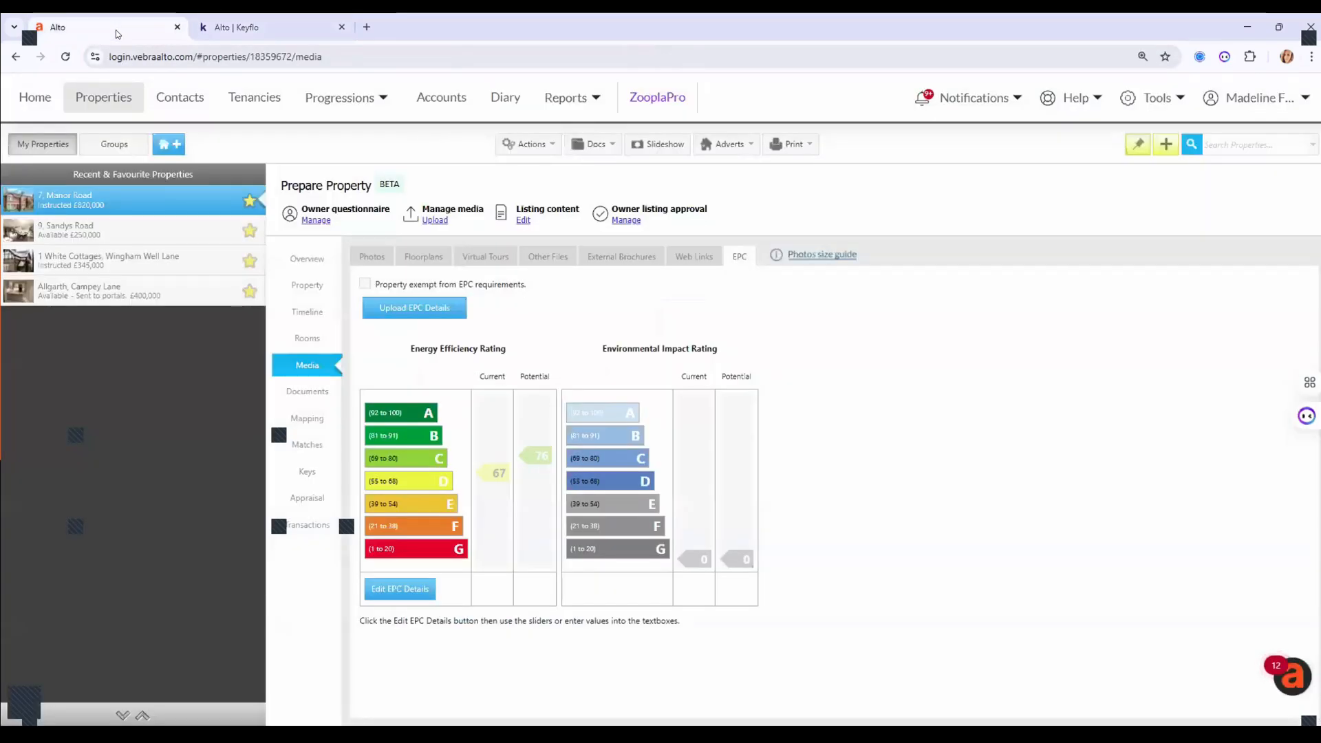
click(955, 99)
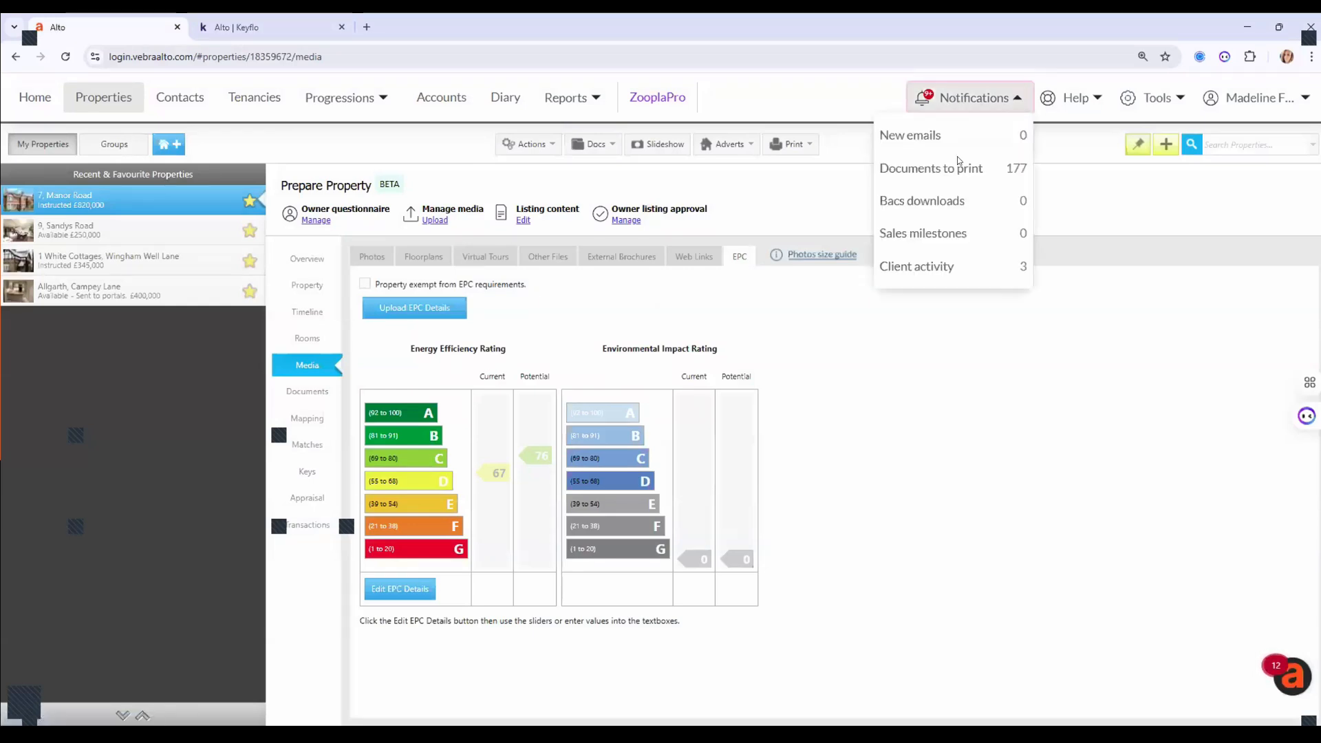
click(947, 267)
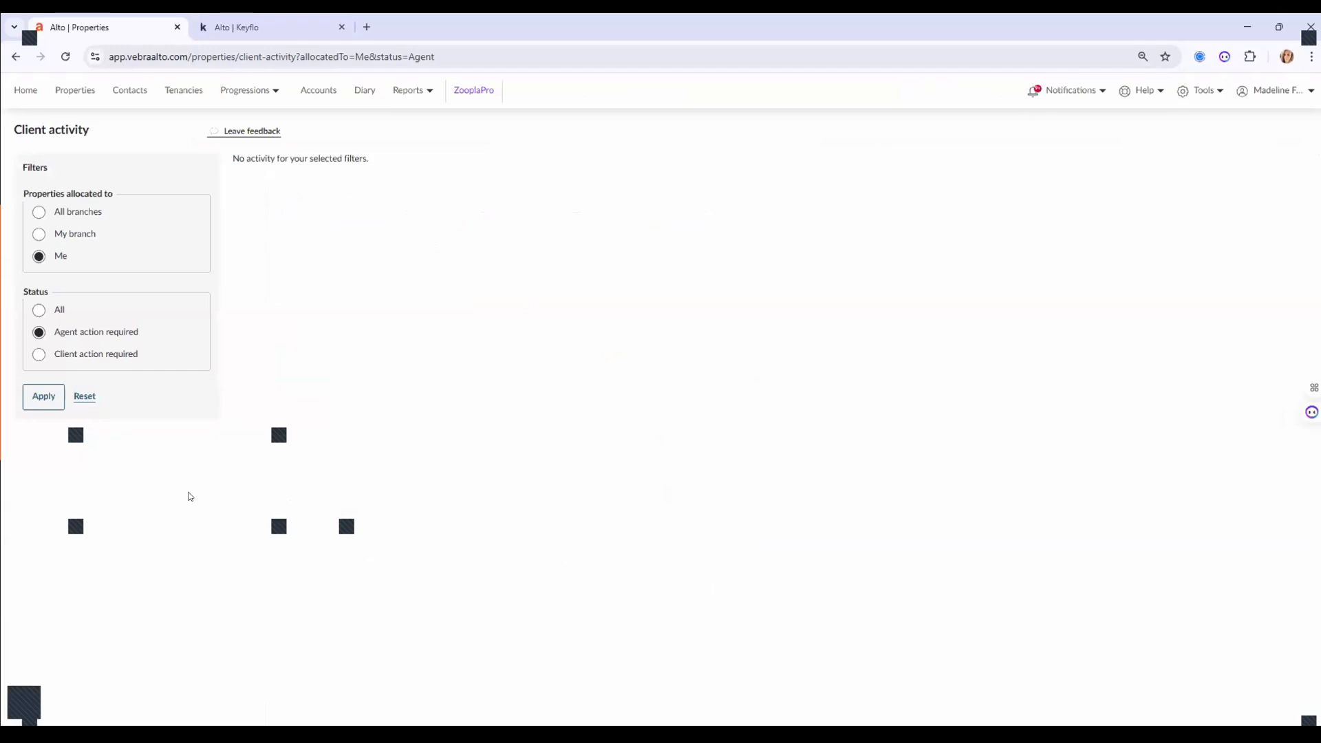
click(39, 310)
click(42, 397)
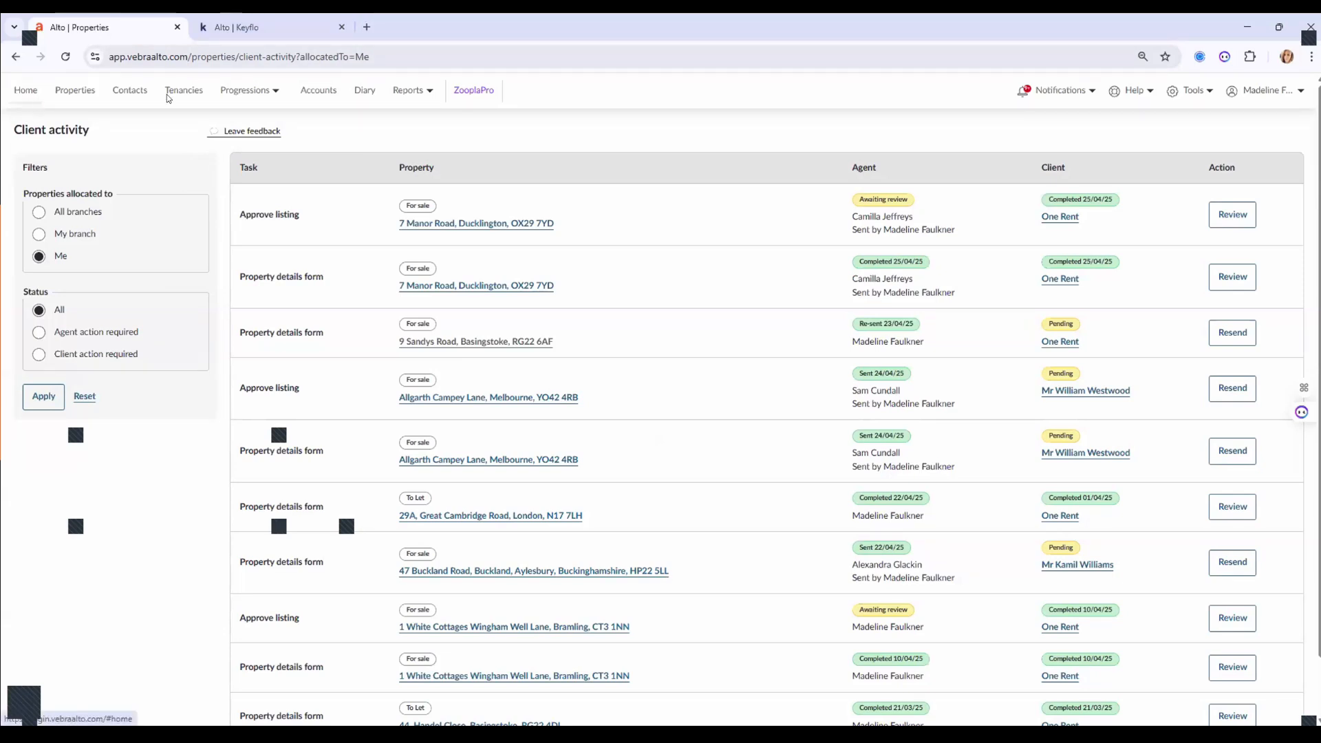
click(76, 97)
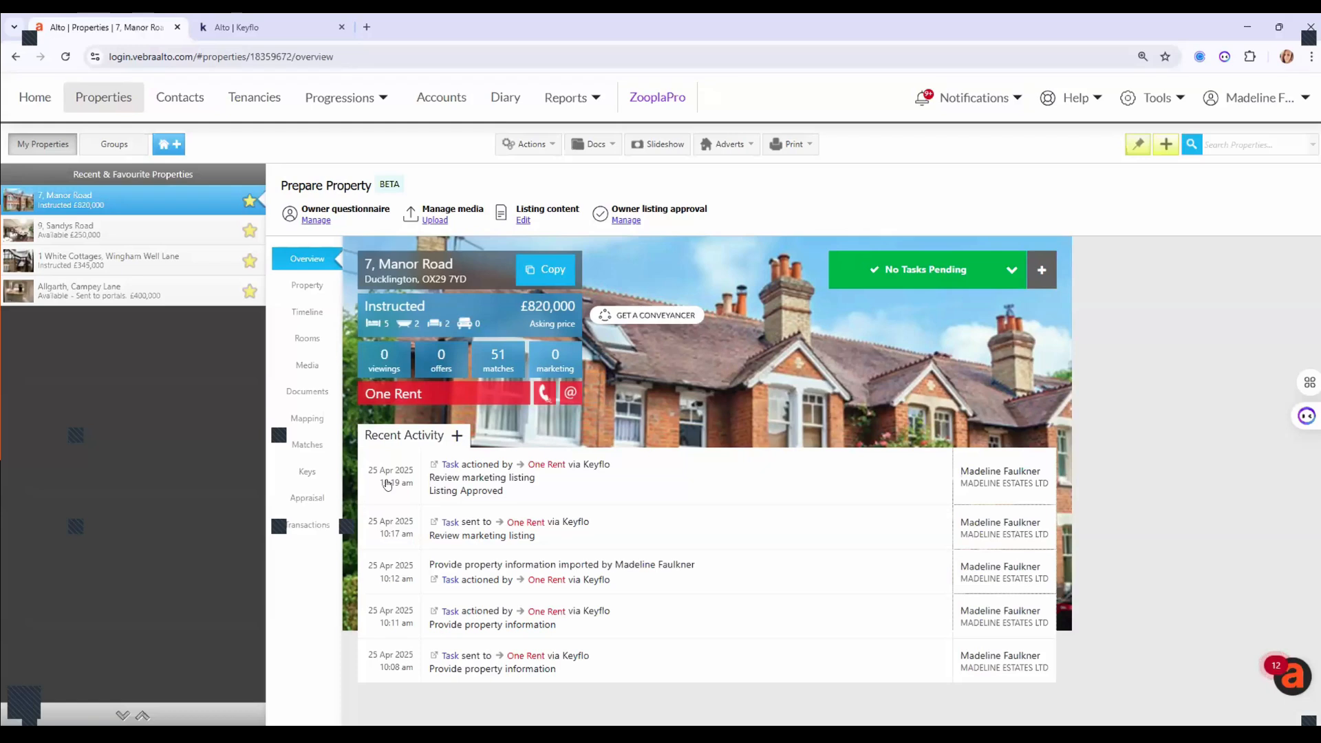
mouse_move(238, 26)
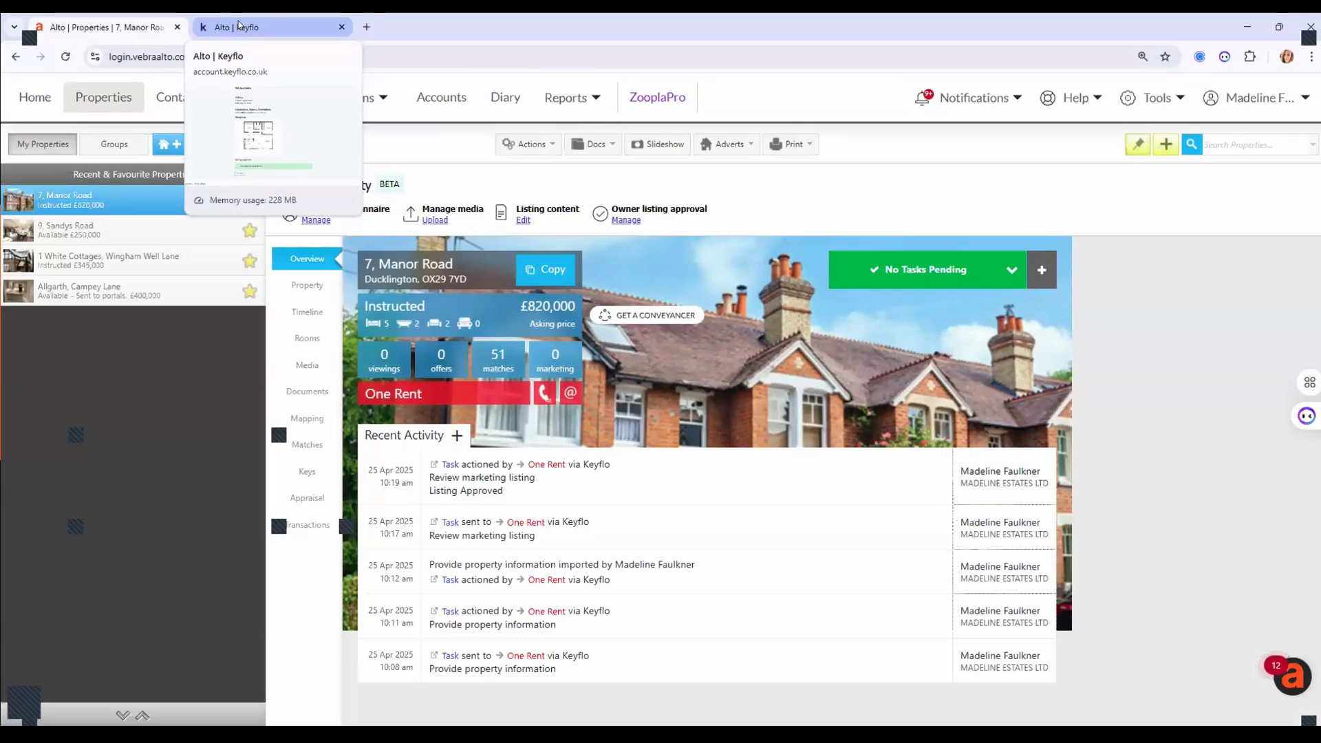
click(238, 25)
scroll(289, 263, up, 4)
scroll(289, 264, up, 10)
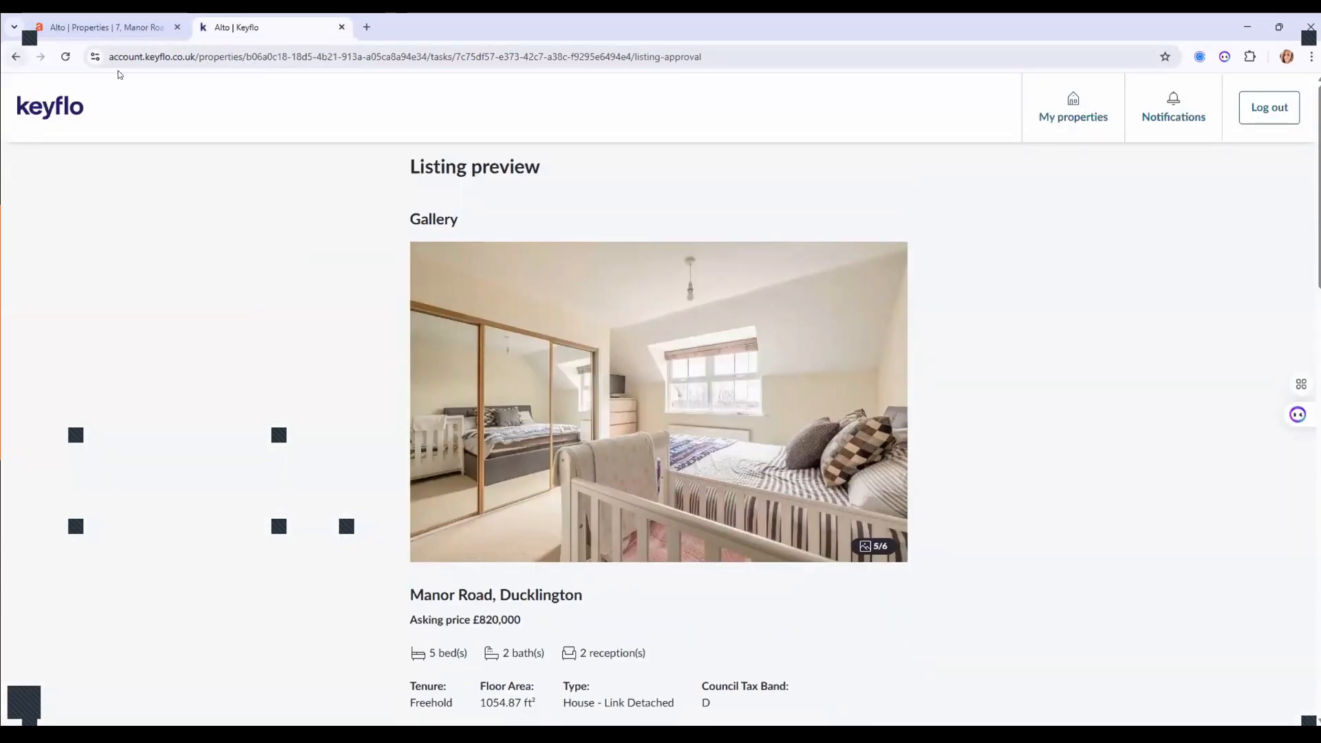
click(219, 91)
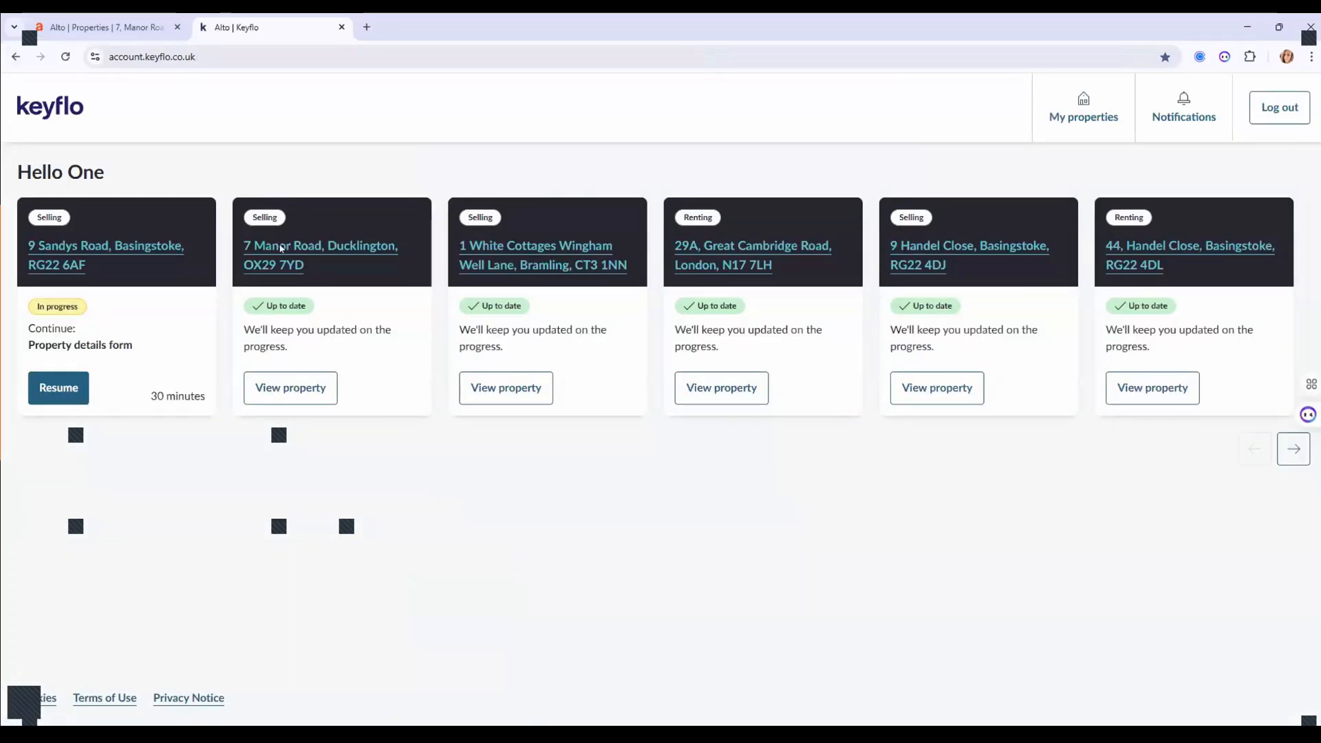
click(66, 254)
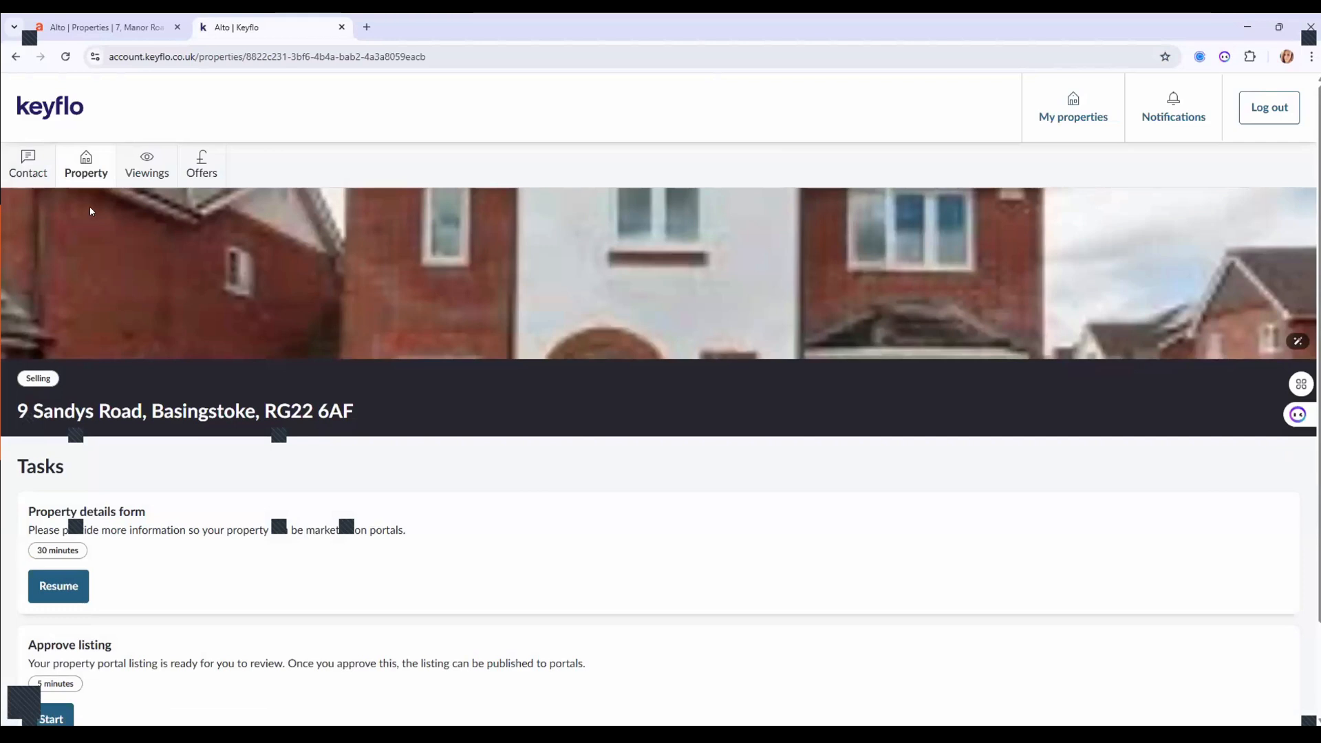
scroll(305, 448, down, 2)
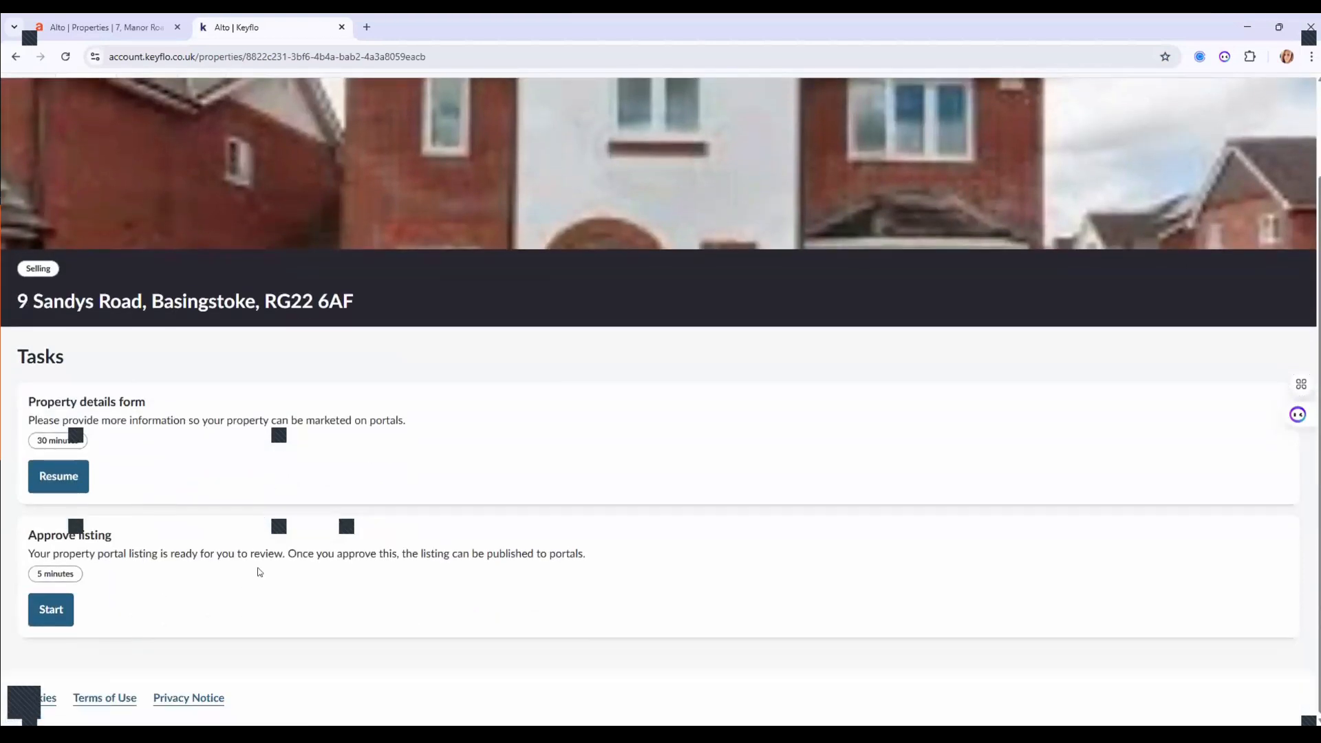
scroll(213, 486, up, 2)
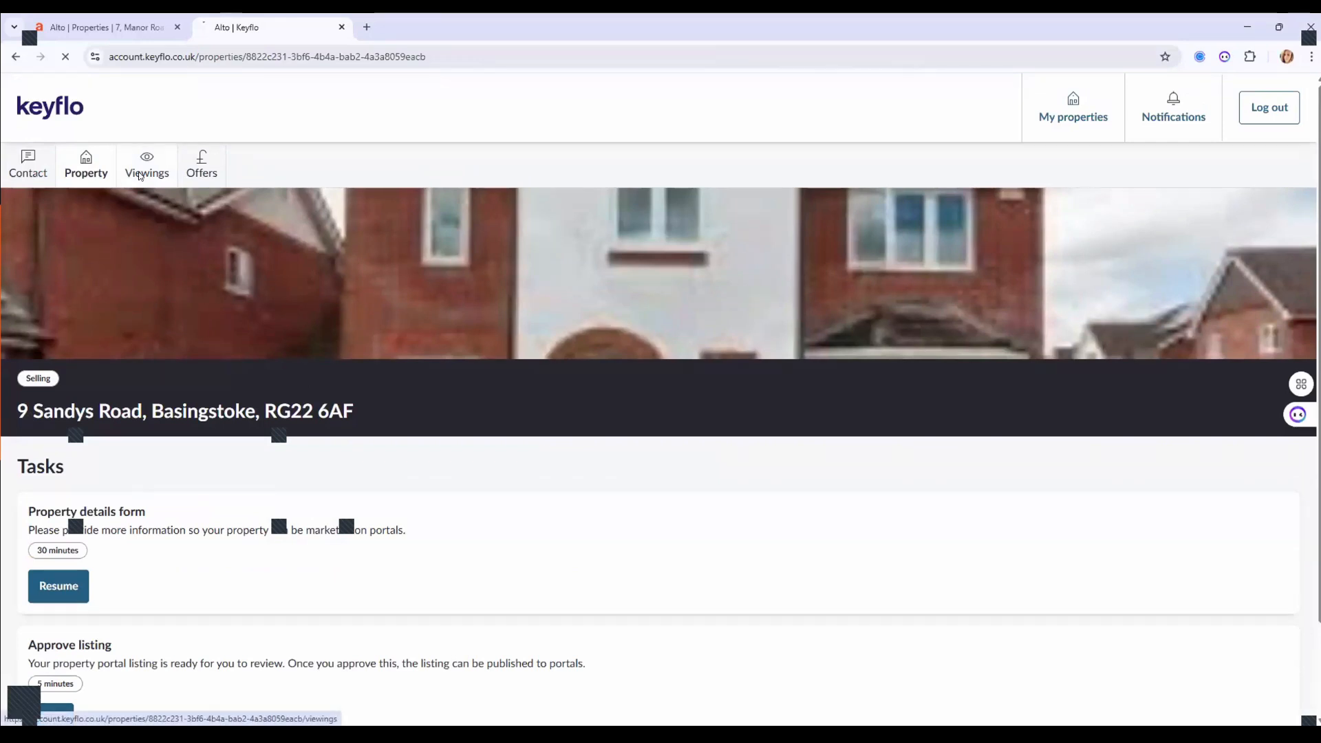
click(140, 174)
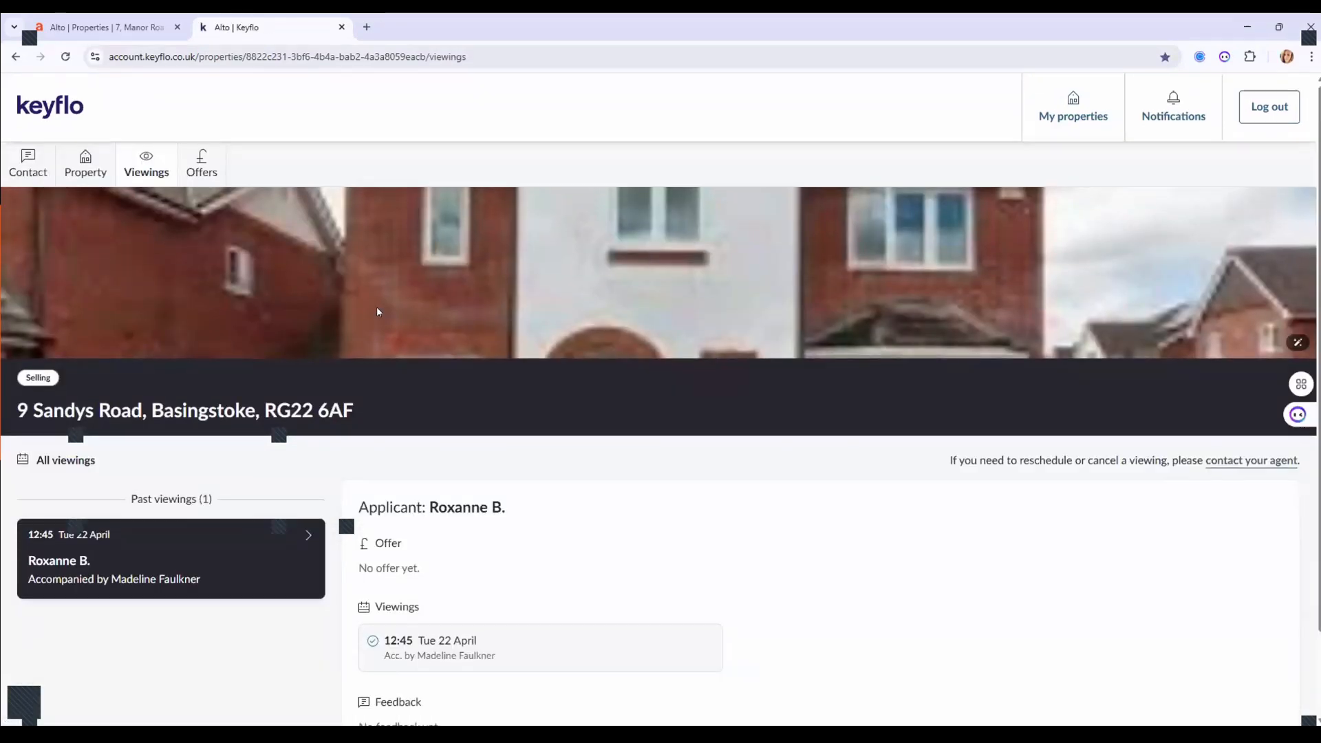
scroll(377, 307, down, 1)
scroll(377, 311, up, 1)
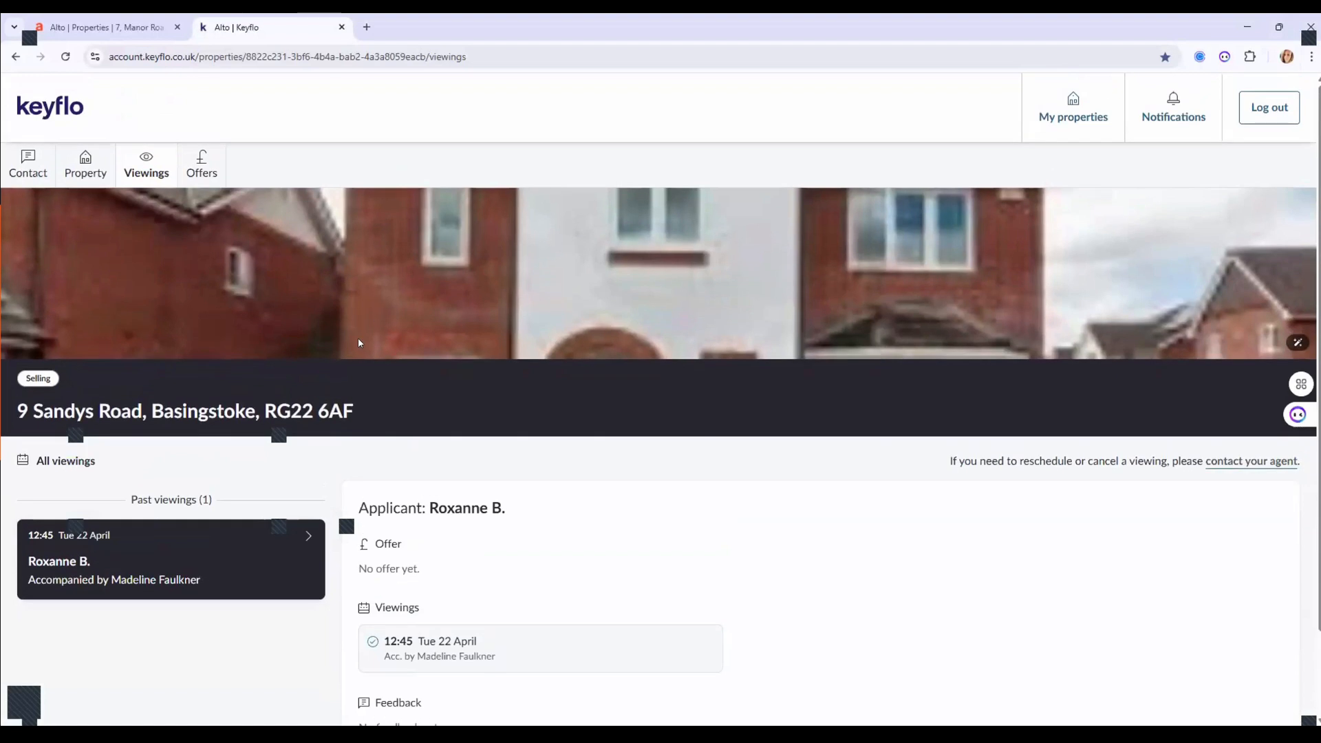
click(196, 157)
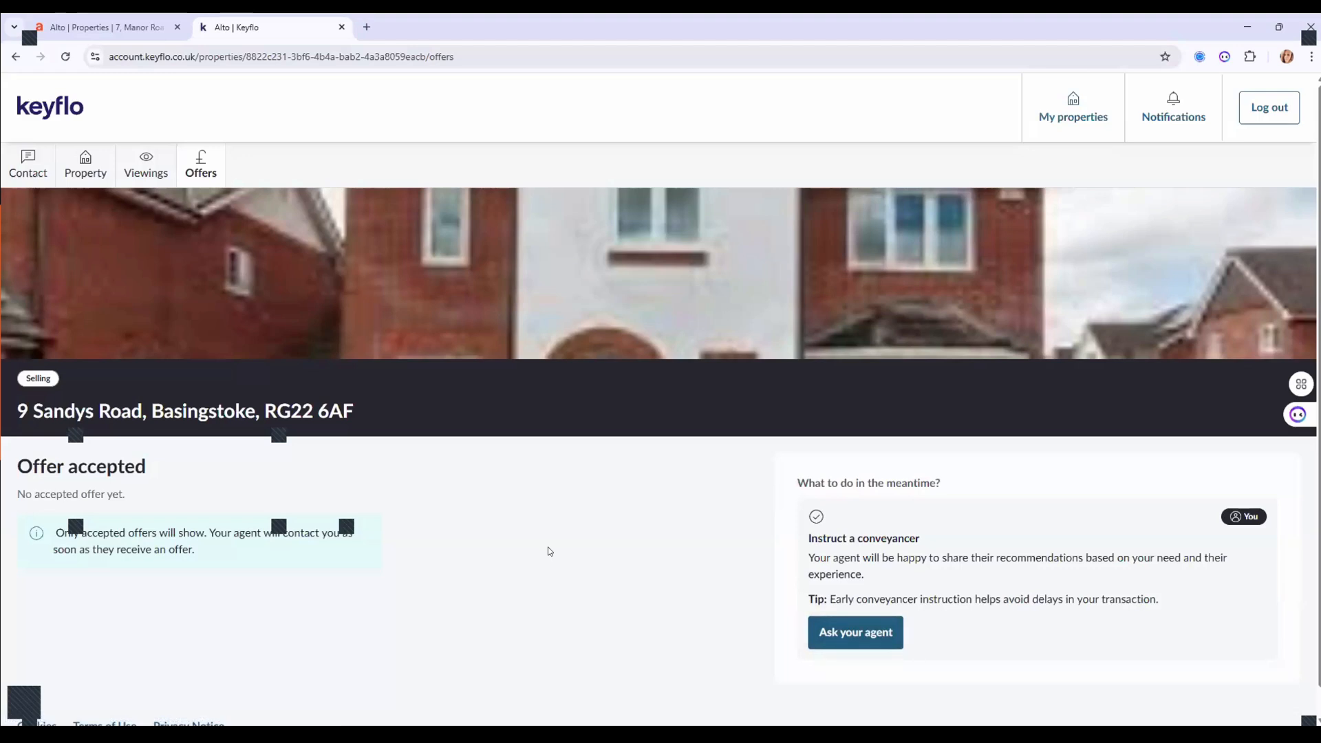
click(116, 29)
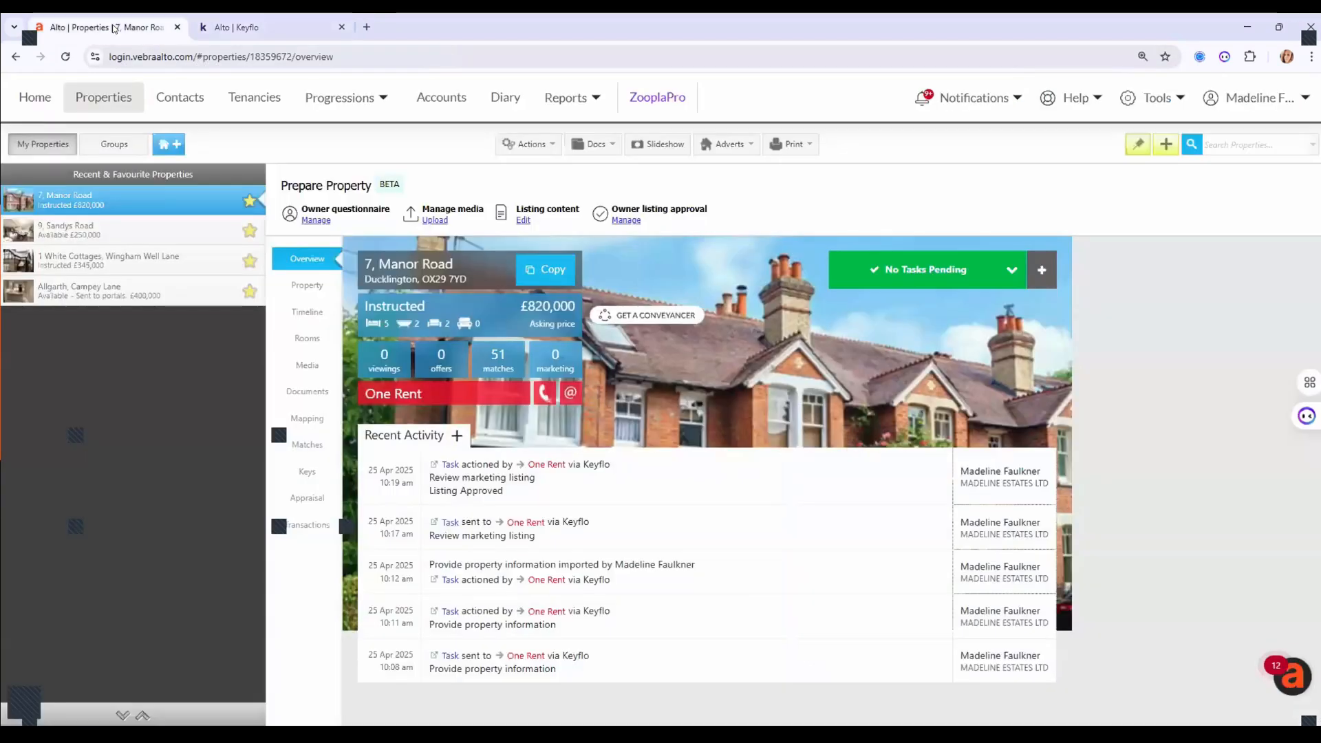